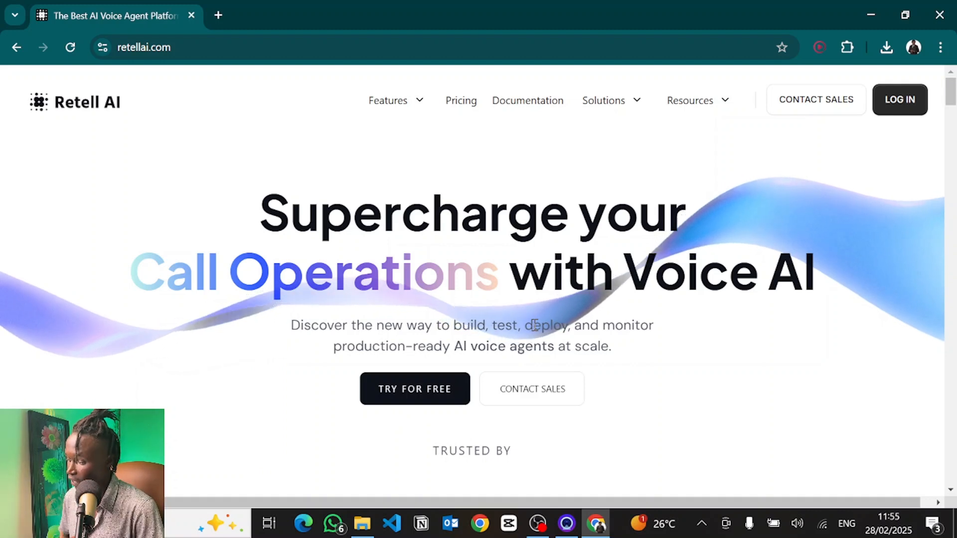
Step: Log into the Retell AI dashboard and open the form to connect your number via SIP trunking under Phone Numbers
click(900, 113)
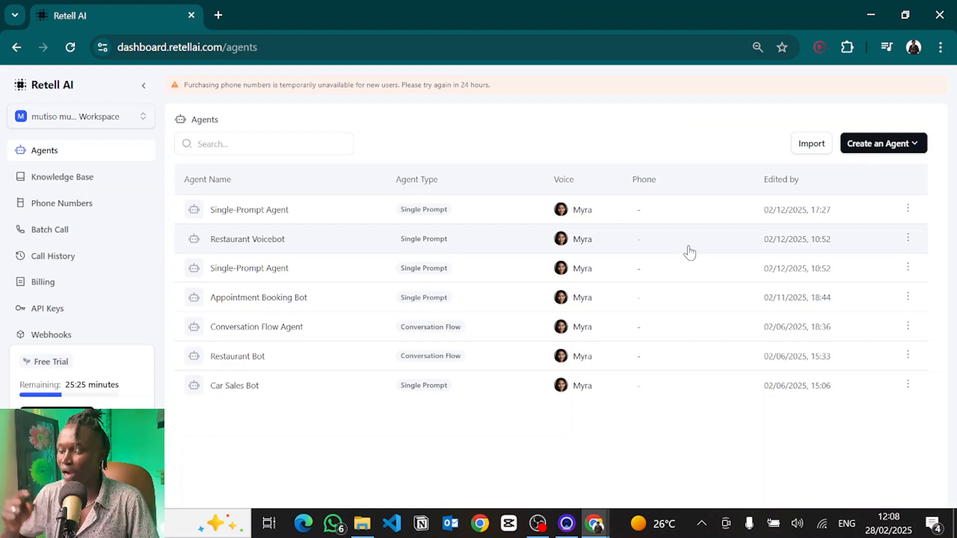
click(32, 206)
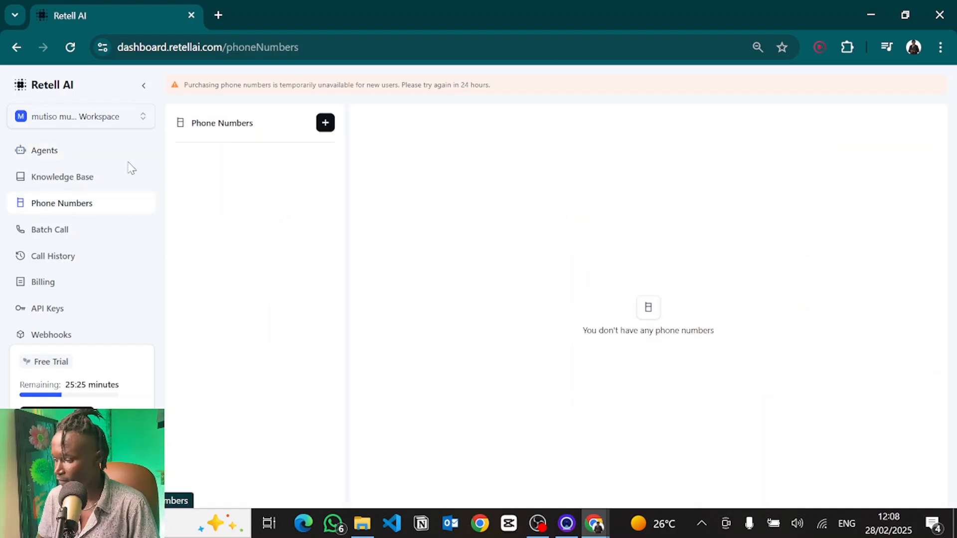
click(326, 123)
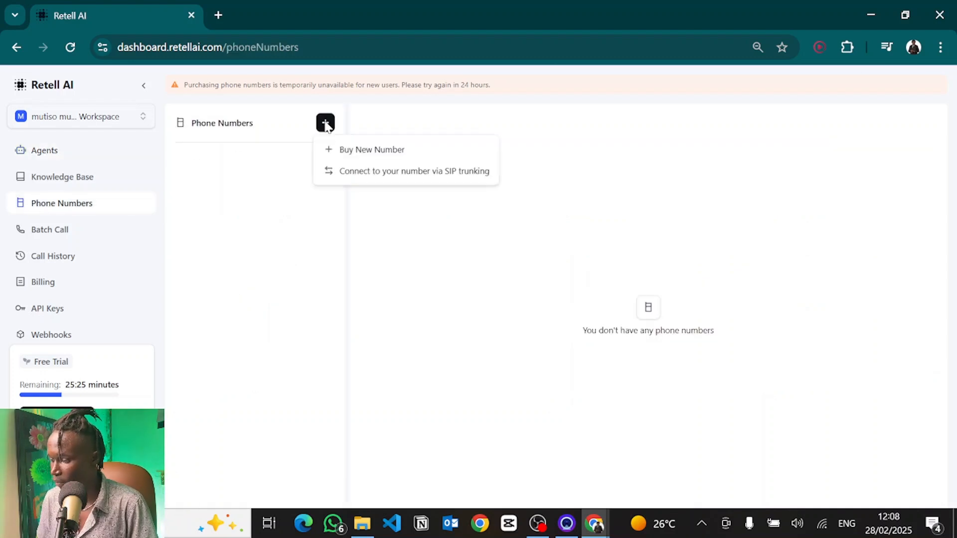
click(370, 172)
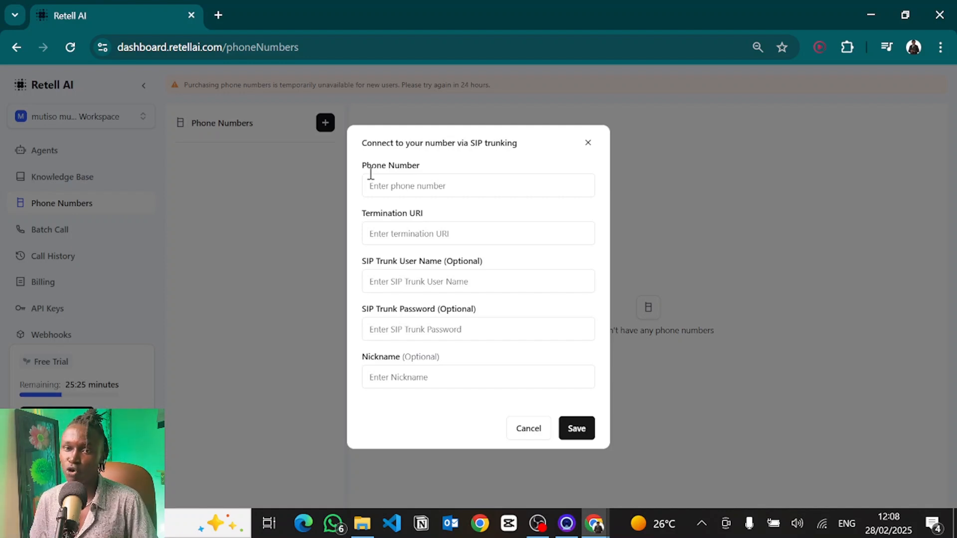
Step: Open twilio.com in a new browser tab to reach the Twilio console dashboard
key(ctrl+t)
text(t)
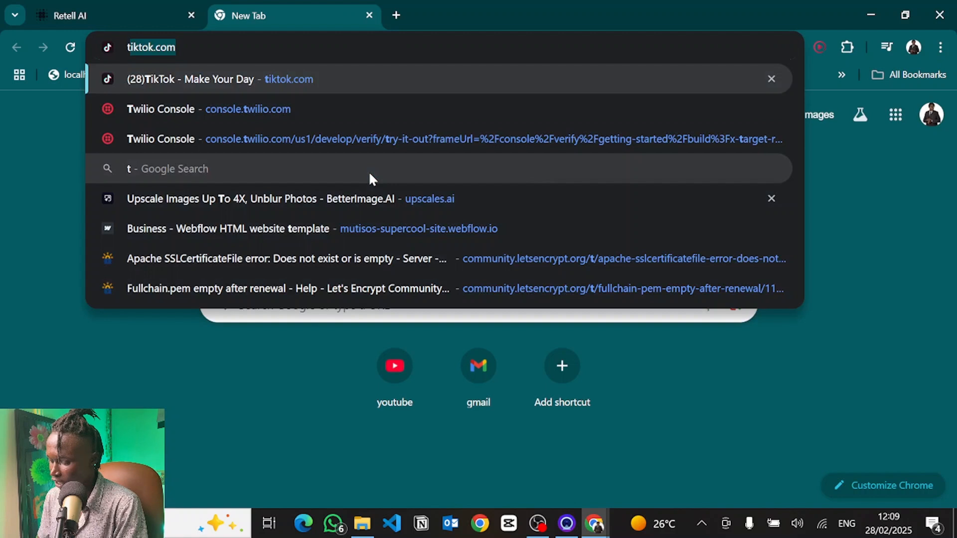
text(wilio.c)
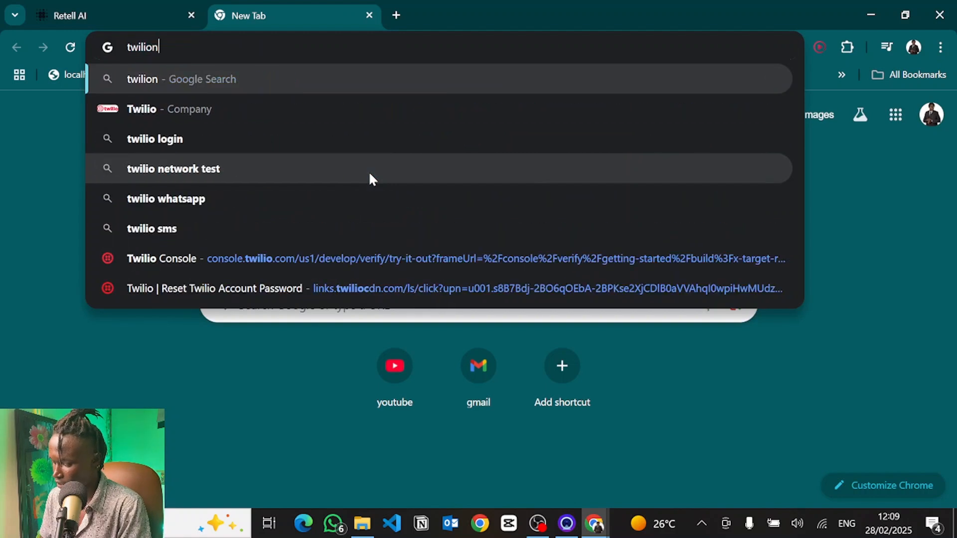
text(om)
key(Return)
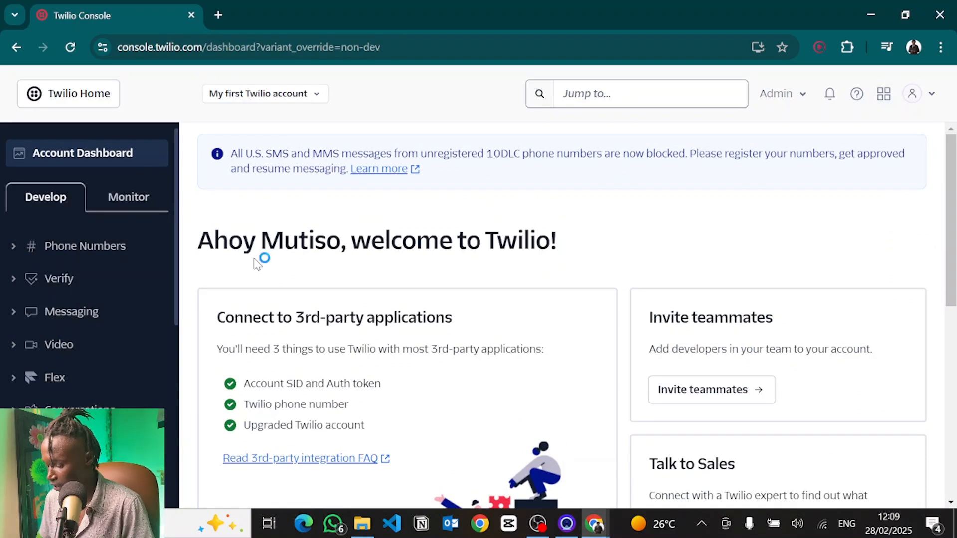
scroll(352, 364, down, 1)
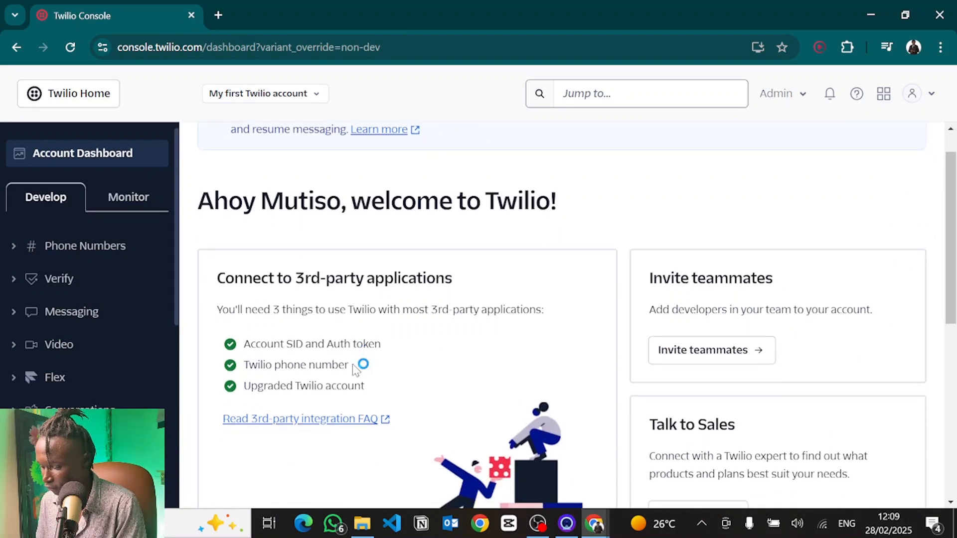
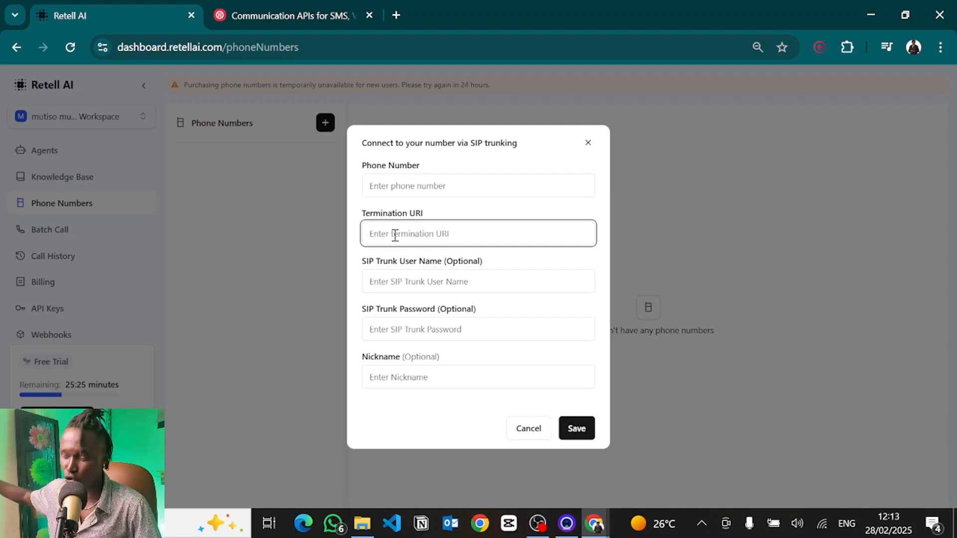
Step: Switch to the Twilio console, search for sip trunk, and open Elastic SIP Trunks
click(403, 285)
click(405, 327)
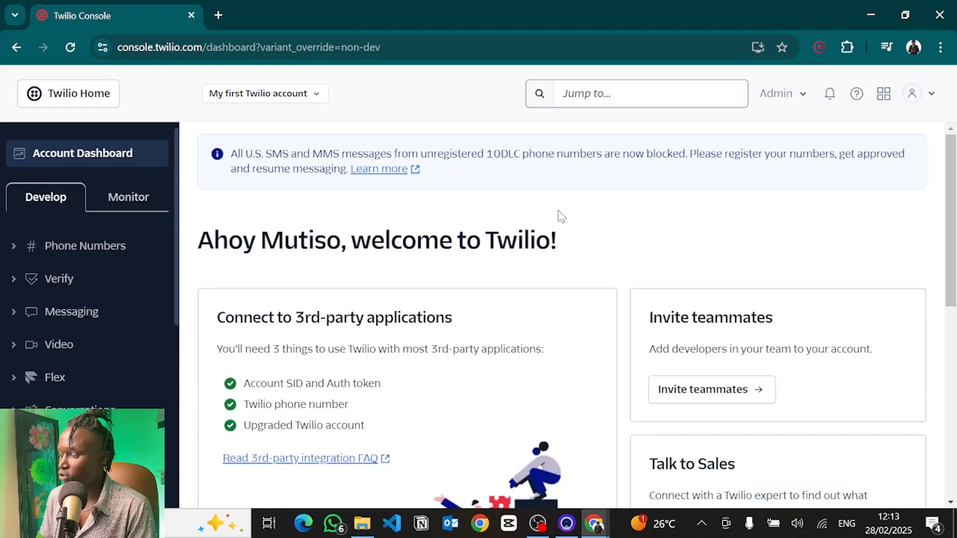
click(585, 93)
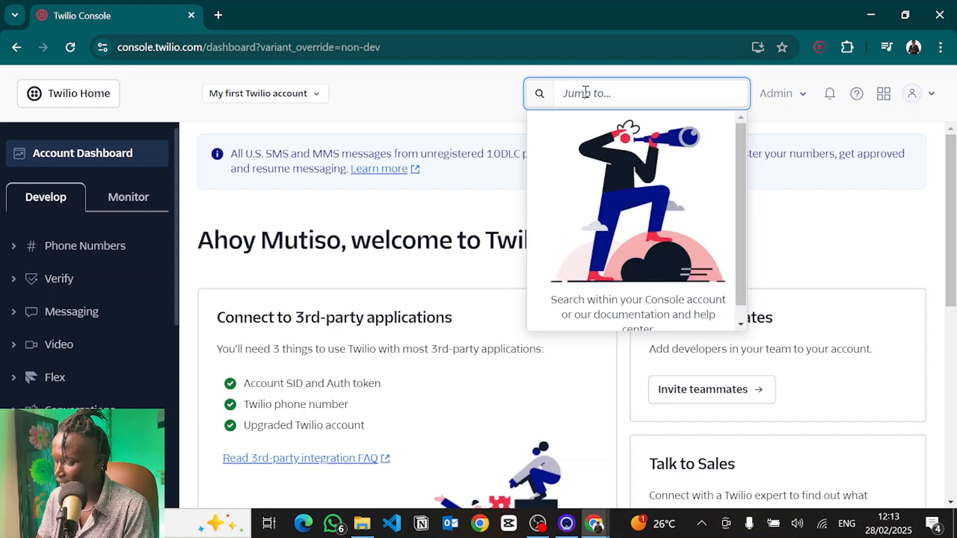
text(sip trunk)
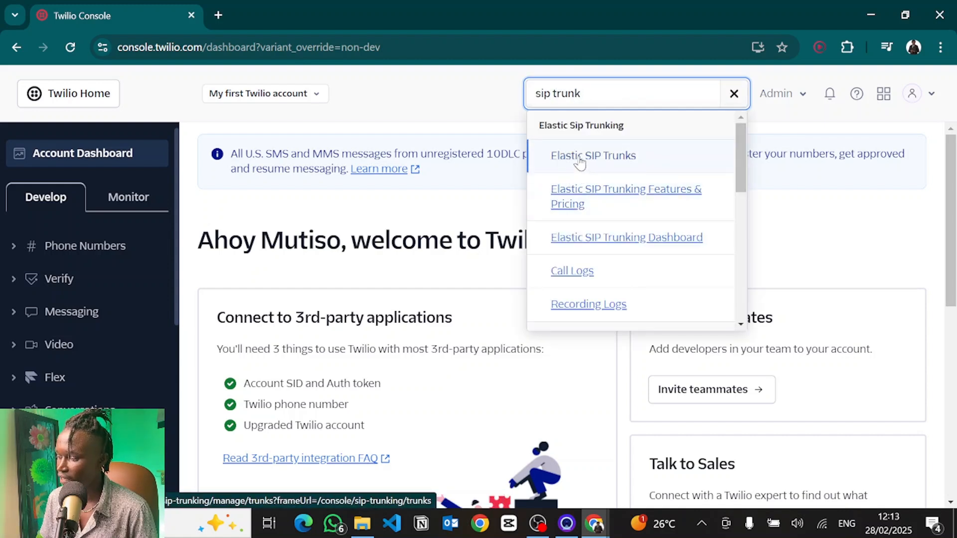
click(580, 160)
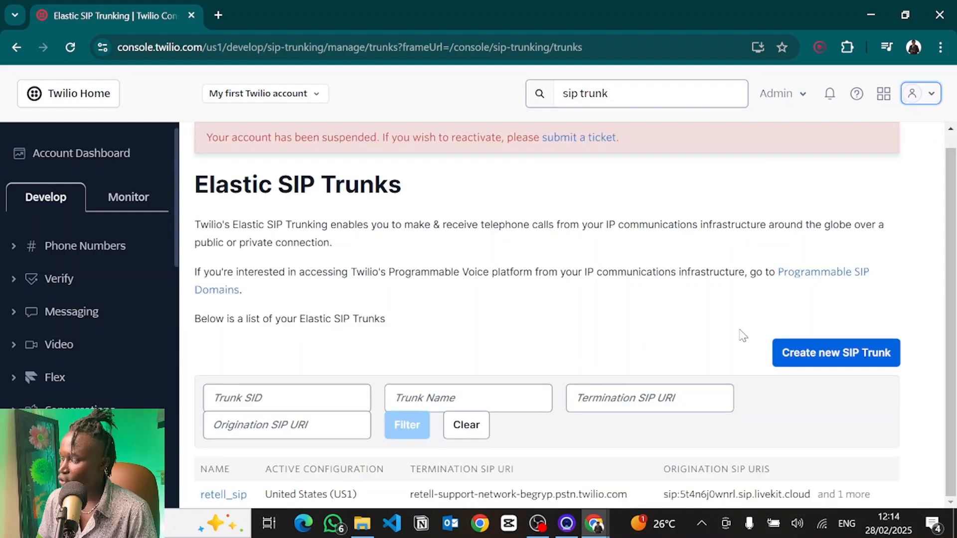
Step: Create a new Elastic SIP trunk with the friendly name retell_sip3
click(821, 354)
click(521, 231)
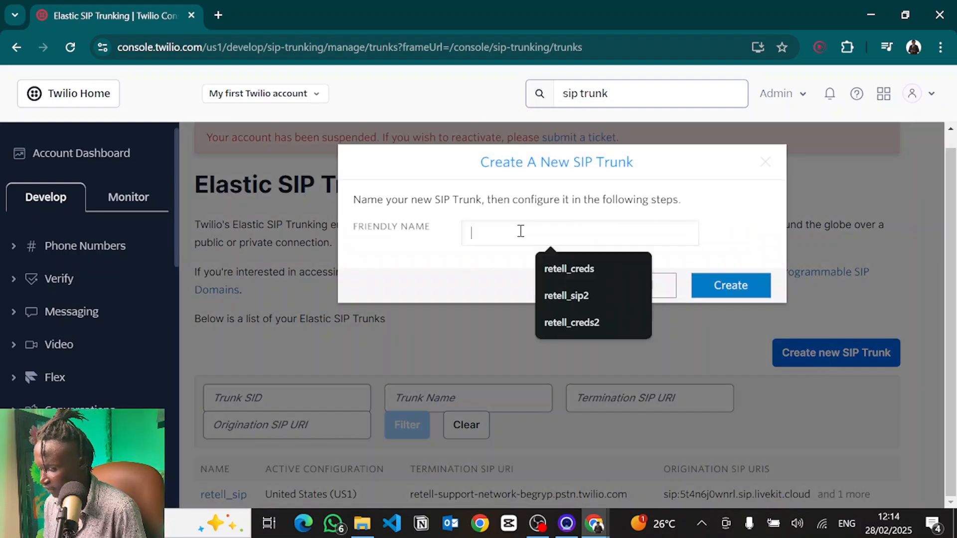
text(retell_sip2)
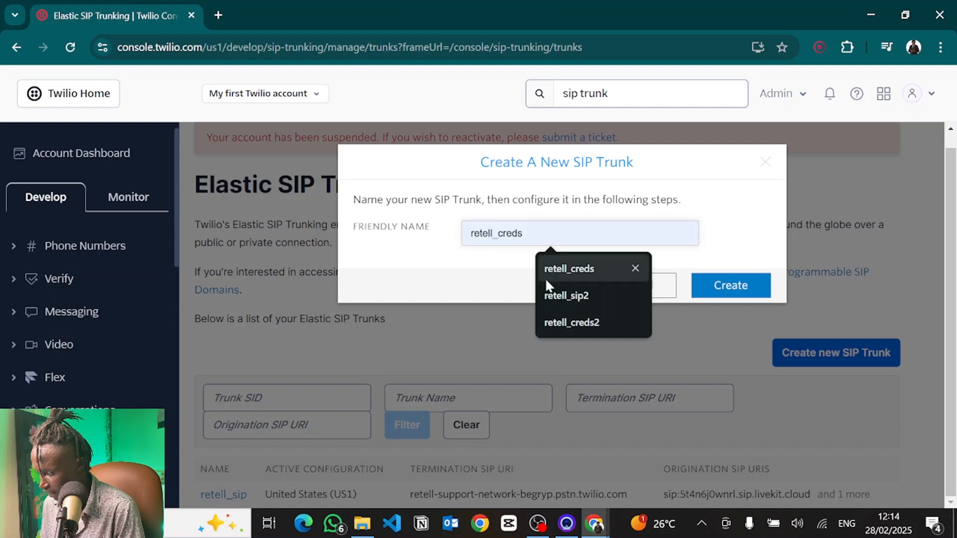
click(551, 294)
key(BackSpace)
text(3)
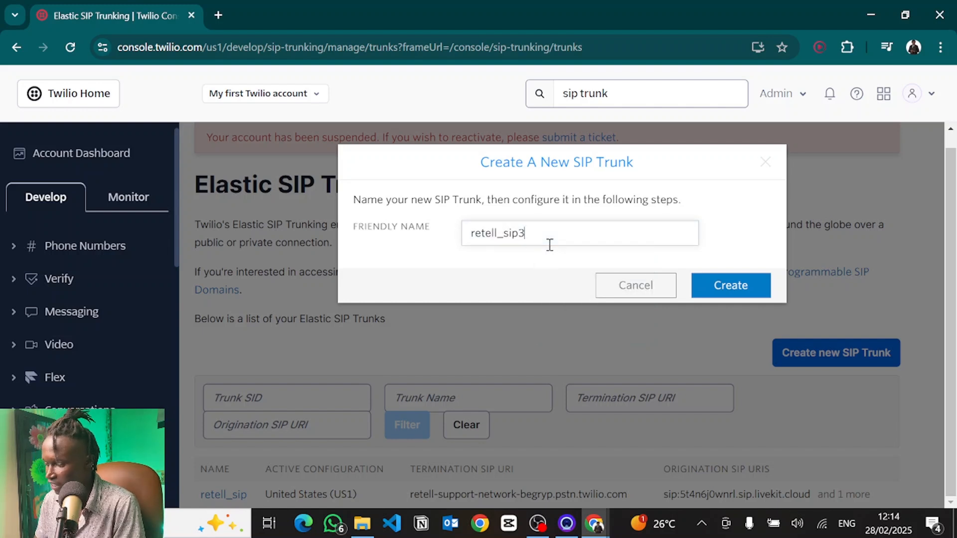
click(734, 280)
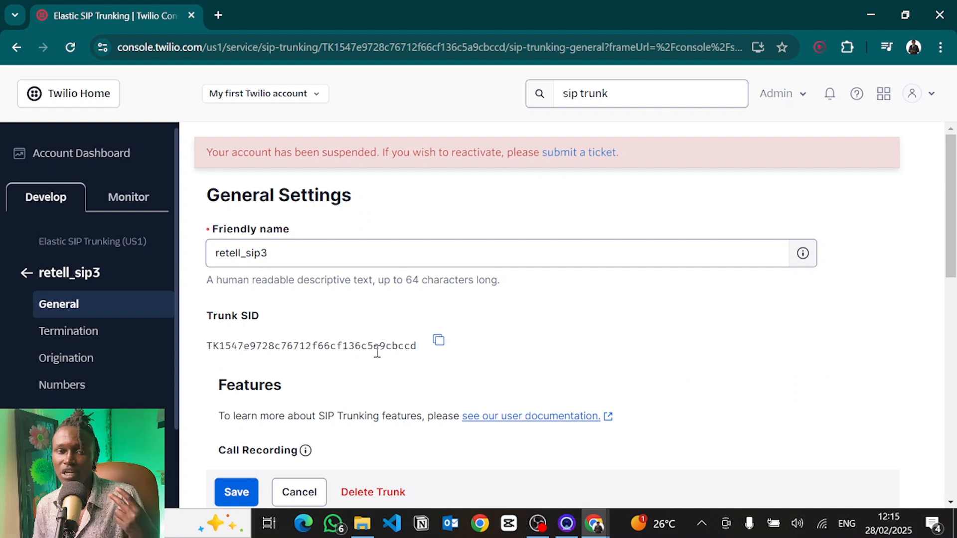
Step: In the trunk's general settings, enable Call Transfer (SIP REFER) and tick Enable PSTN Transfer
scroll(378, 352, down, 10)
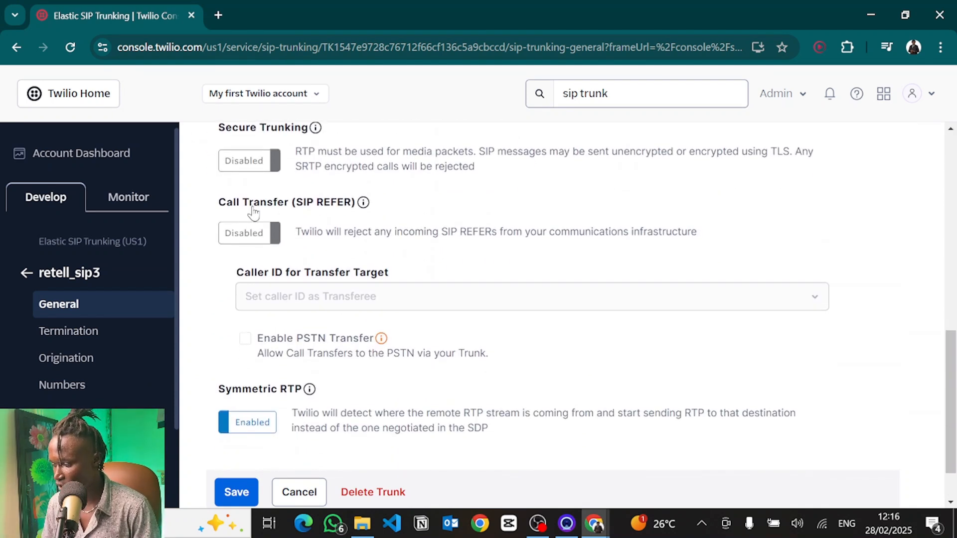
click(246, 240)
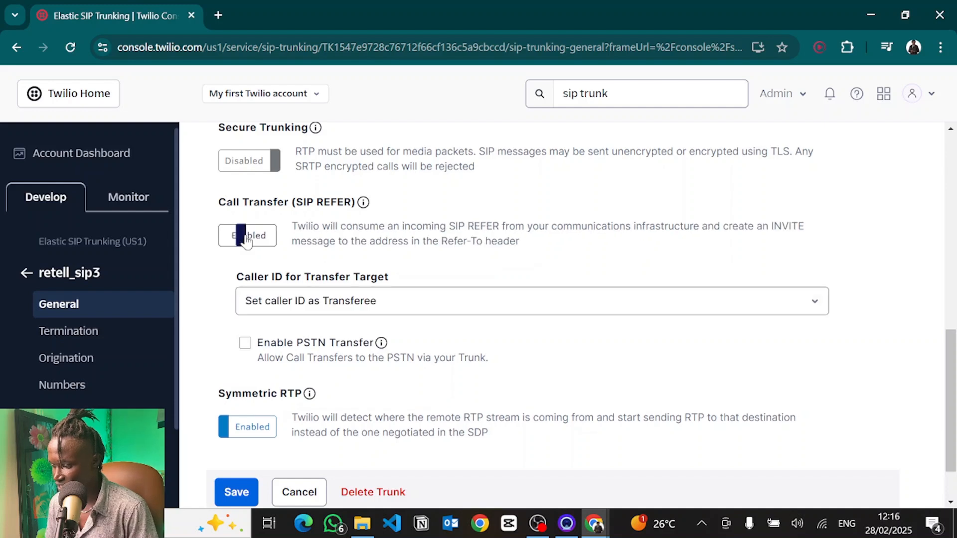
scroll(250, 314, down, 1)
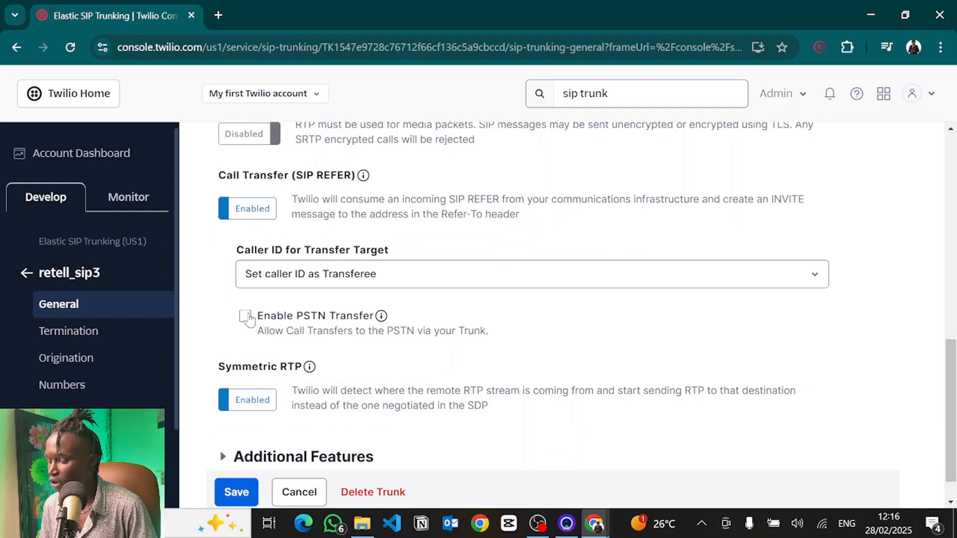
click(246, 316)
scroll(244, 399, down, 1)
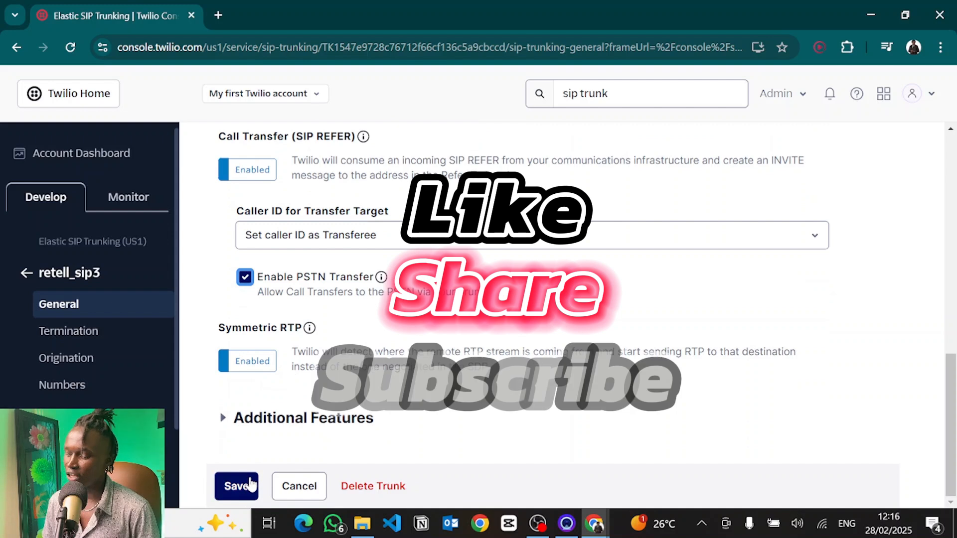
Step: Open the trunk's Termination settings and set the Termination SIP URI to retell-support-network-begryp2
click(78, 332)
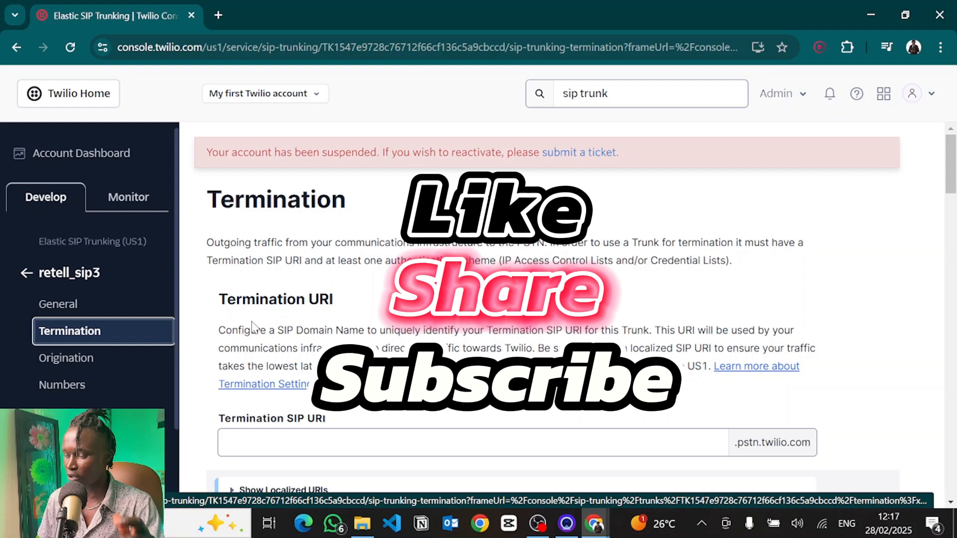
scroll(252, 327, down, 2)
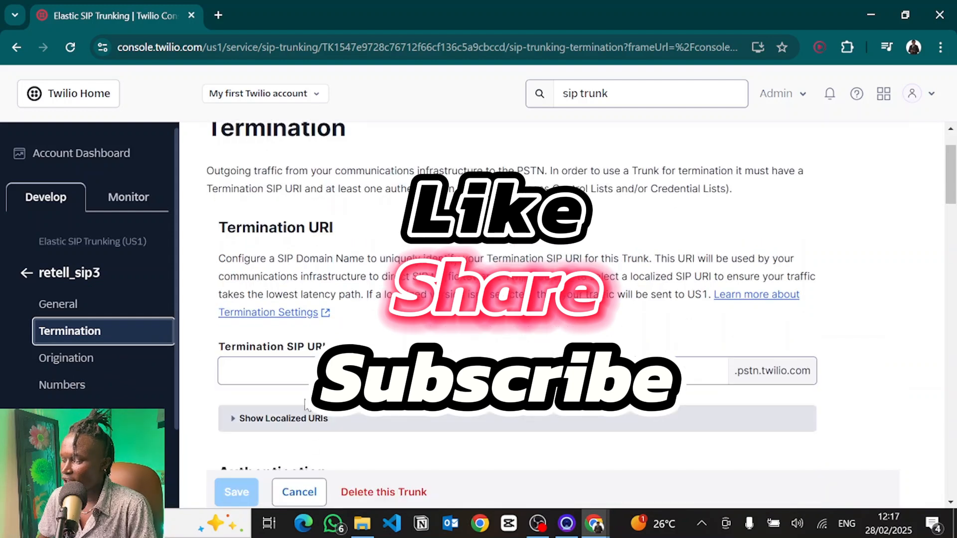
click(275, 363)
text(retell-support-network-begryp)
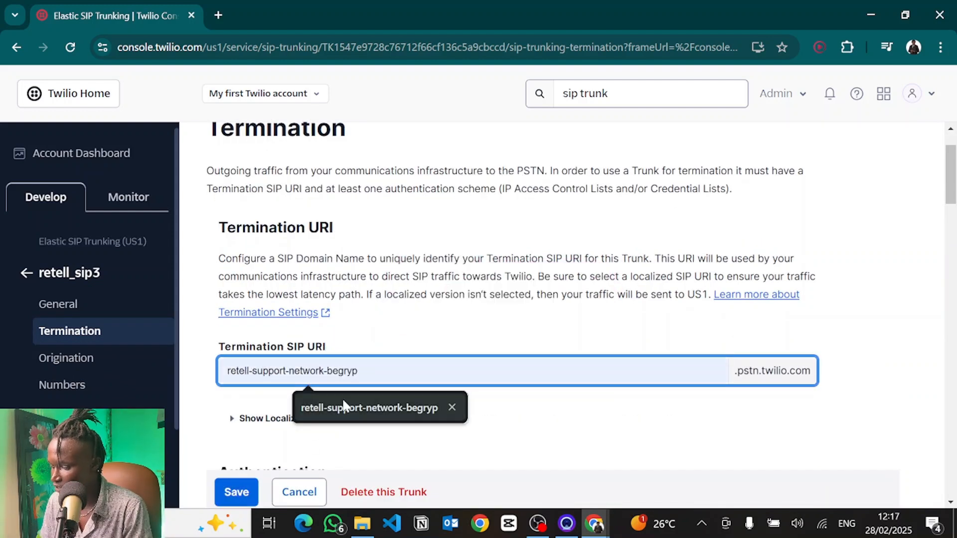
click(343, 404)
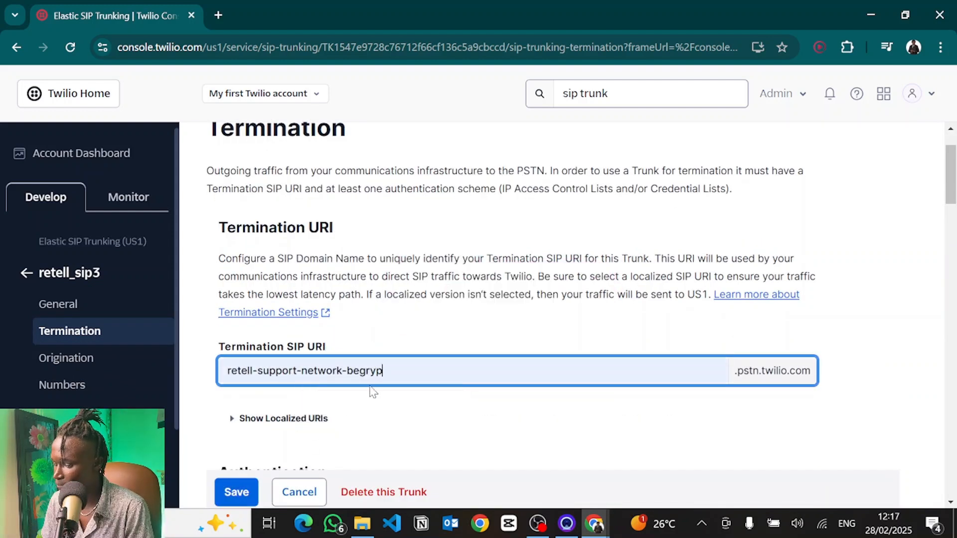
text(2)
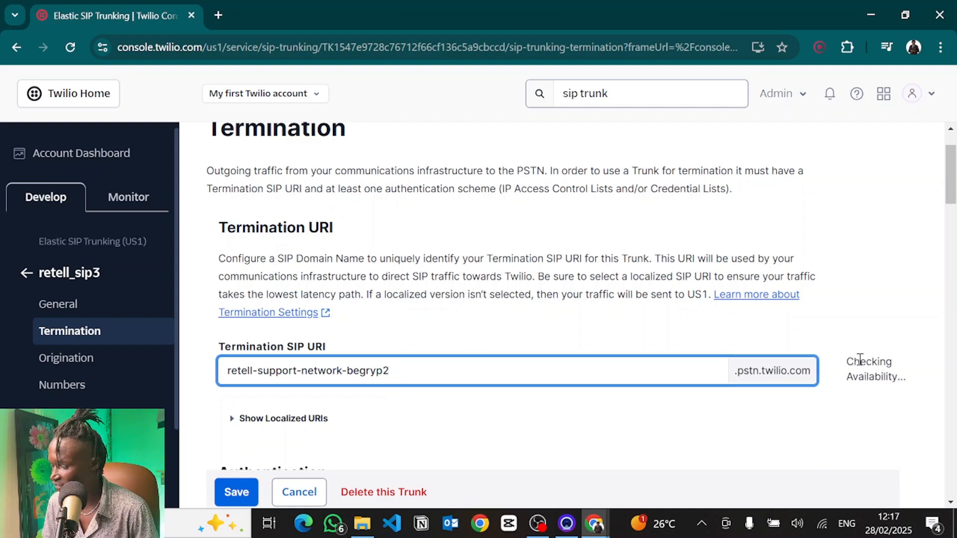
click(861, 360)
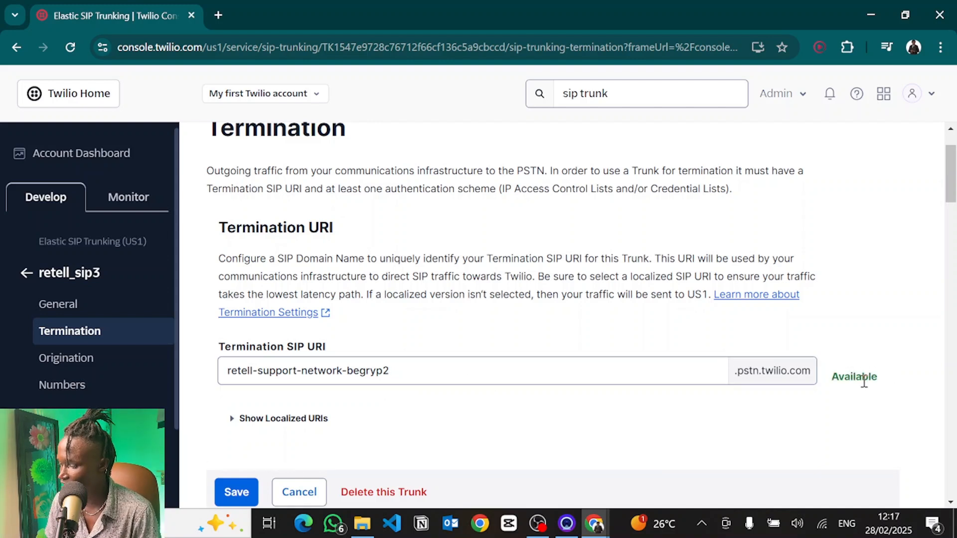
Step: Start a new credential list under Termination authentication and name it retell_creds2
scroll(667, 485, down, 1)
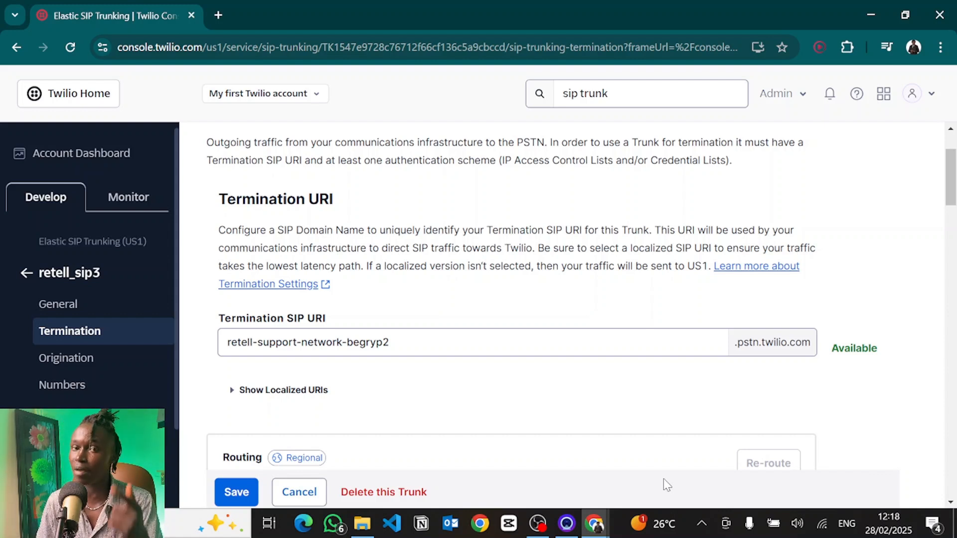
scroll(614, 394, down, 8)
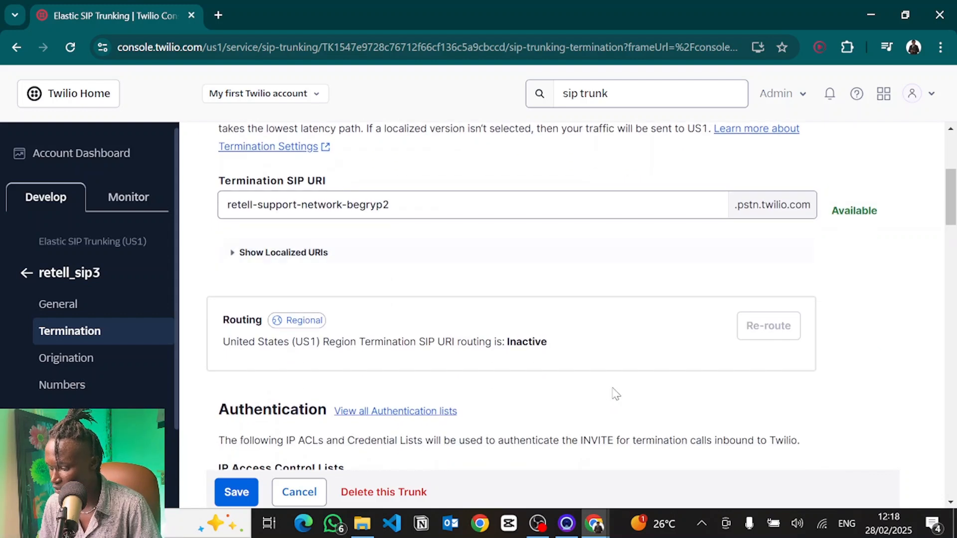
scroll(613, 395, down, 4)
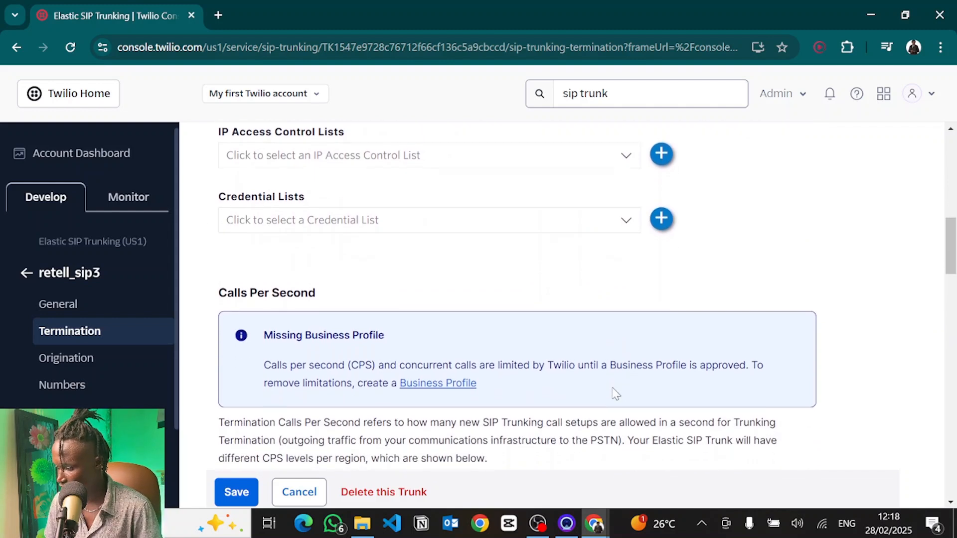
click(664, 223)
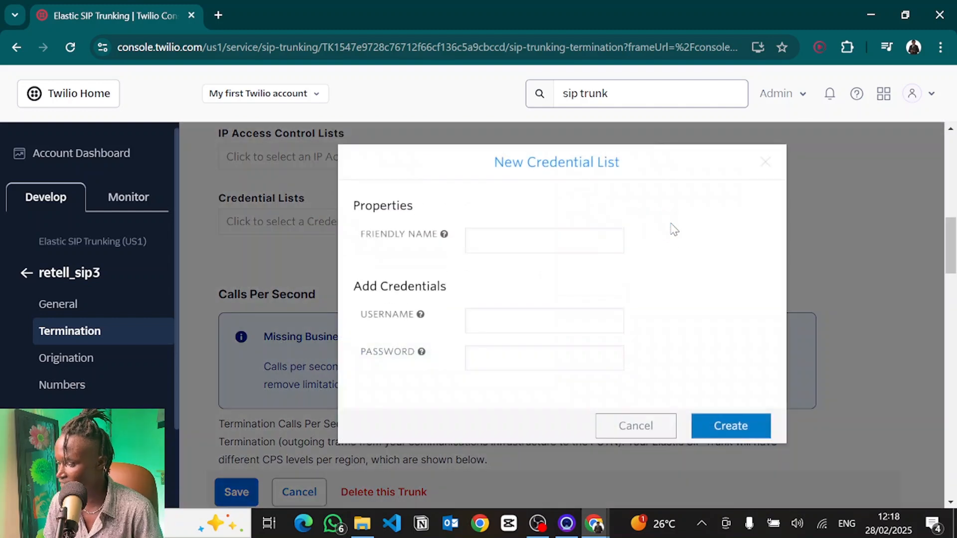
click(523, 244)
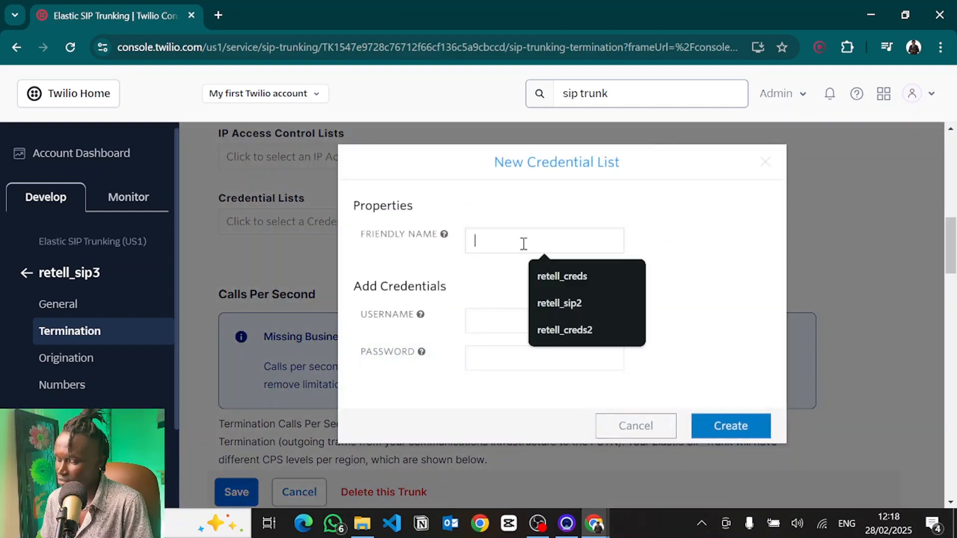
click(584, 278)
text(2)
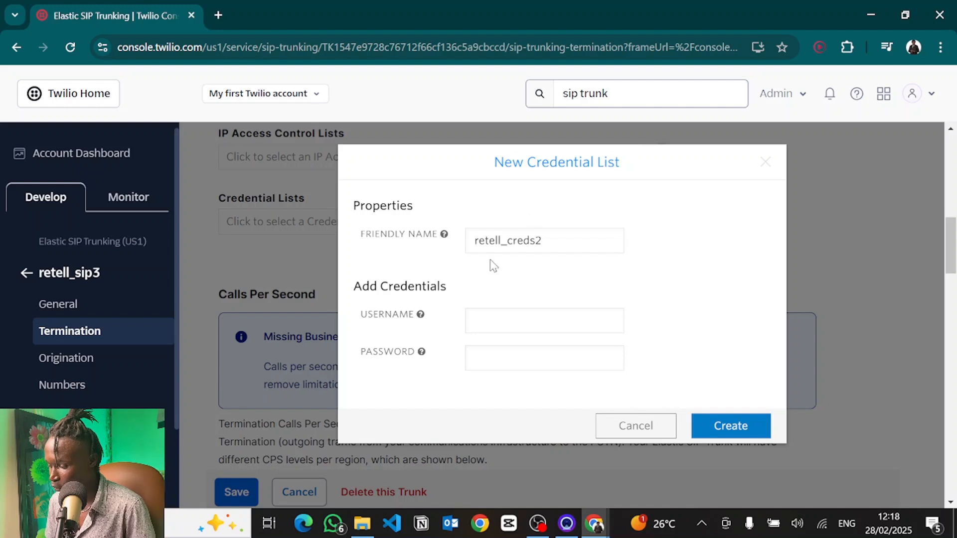
click(492, 318)
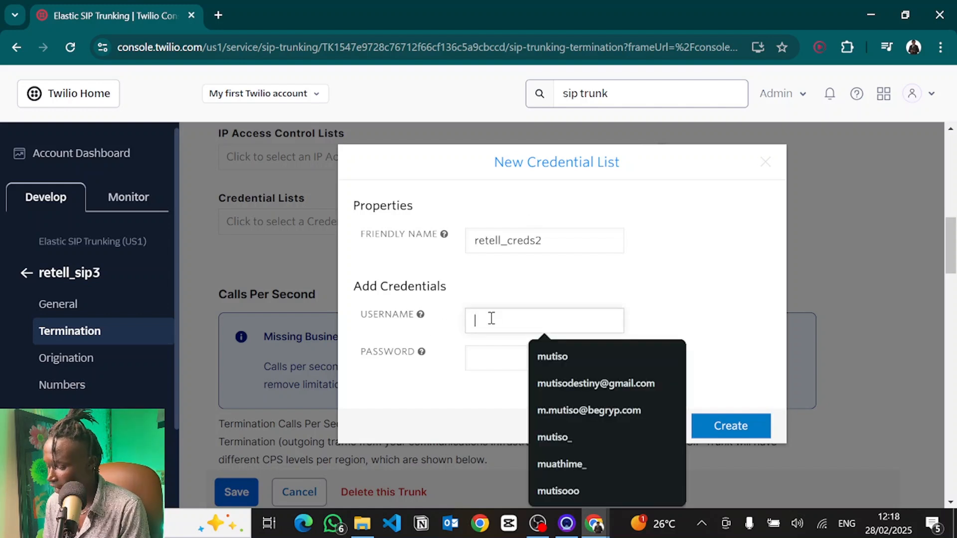
click(566, 354)
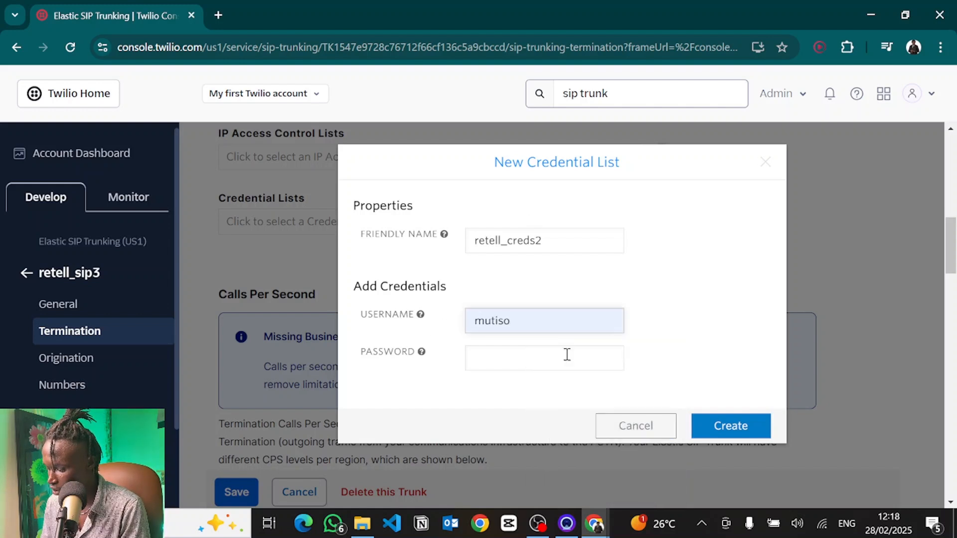
key(BackSpace)
key(BackSpace)
key(BackSpace)
key(BackSpace)
text(a)
click(566, 357)
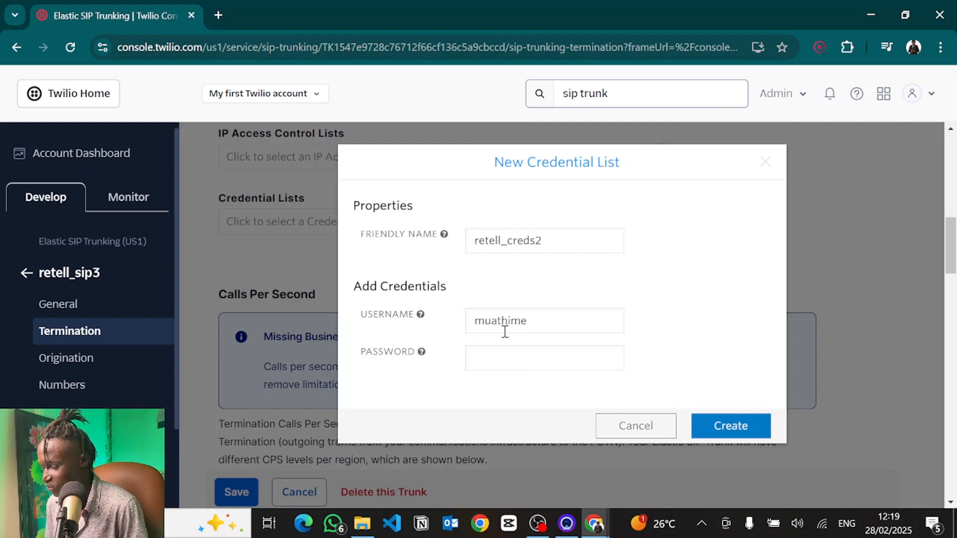
click(468, 366)
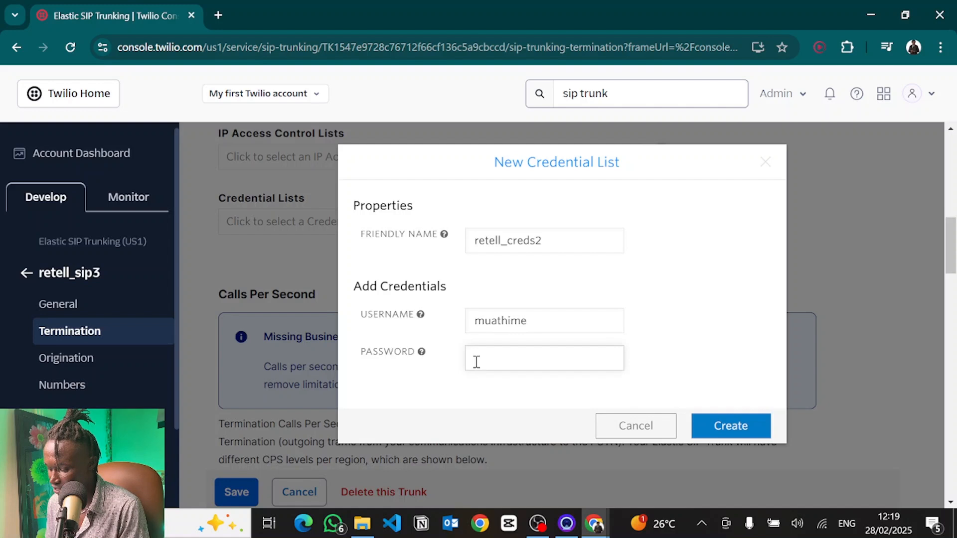
key(ctrl+v)
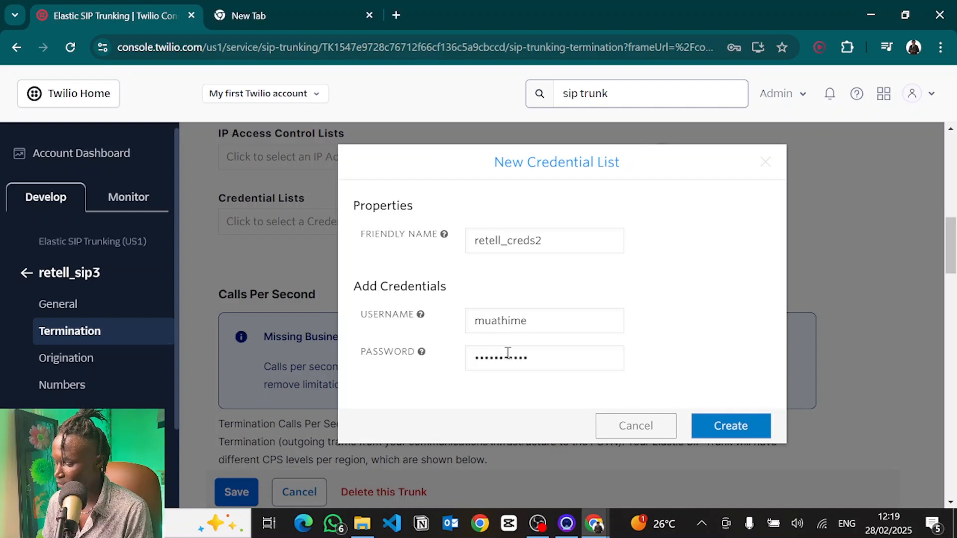
click(739, 436)
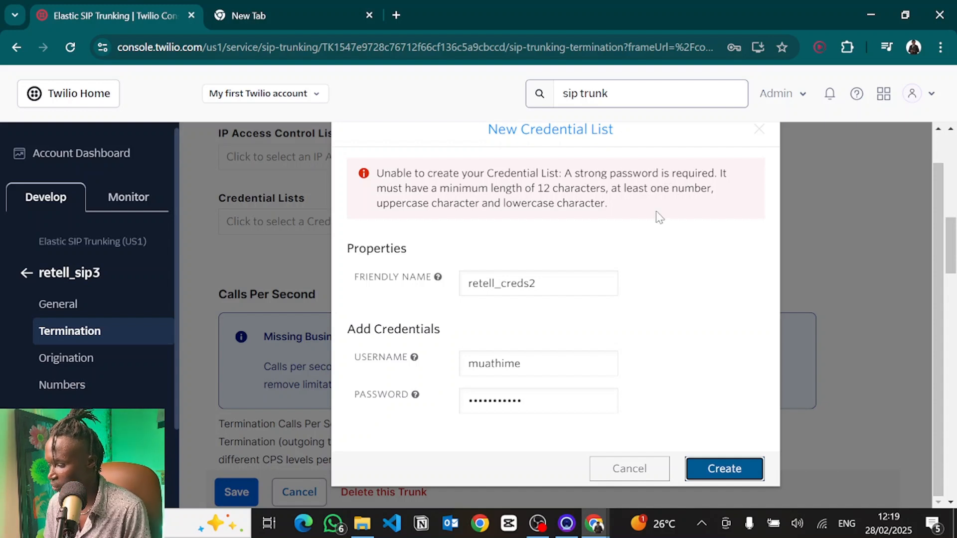
Step: Reselect the password, retry creating the credential list, and save the termination settings
drag(532, 405, 393, 400)
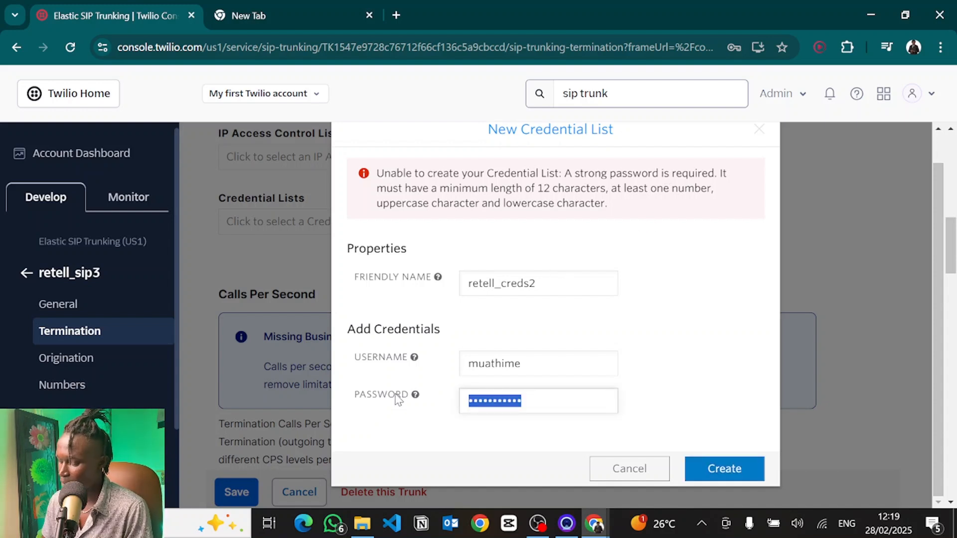
click(724, 469)
scroll(693, 230, up, 2)
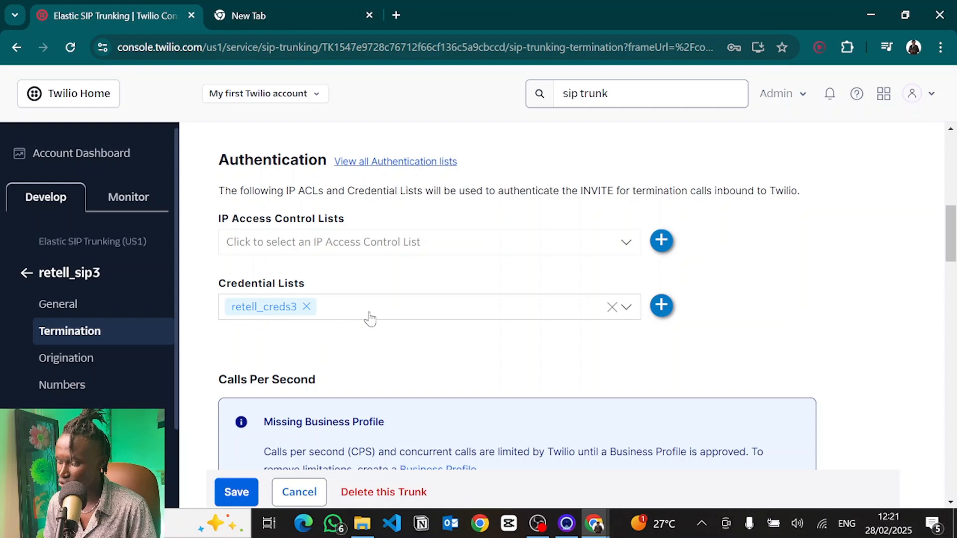
click(238, 490)
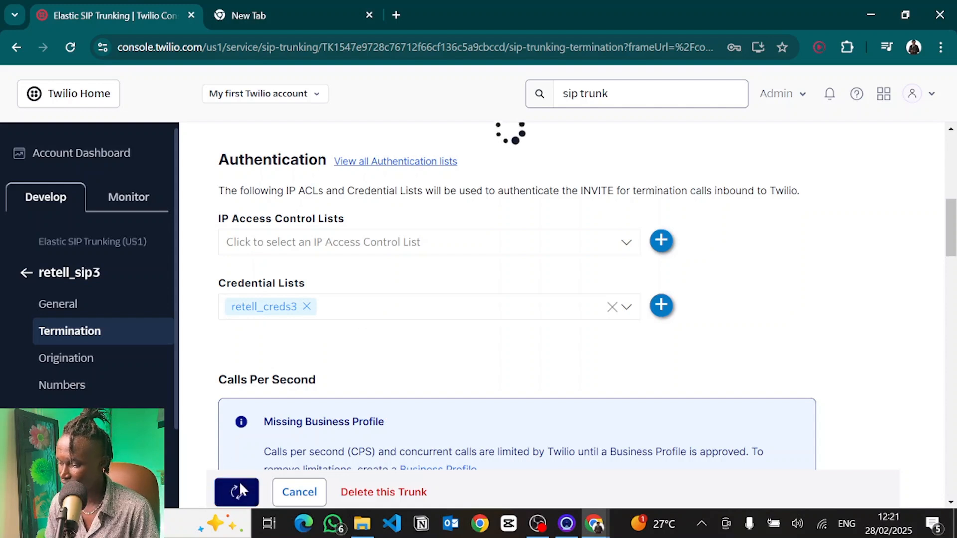
Step: Open the trunk's Origination settings and start adding a new Origination URI
click(70, 358)
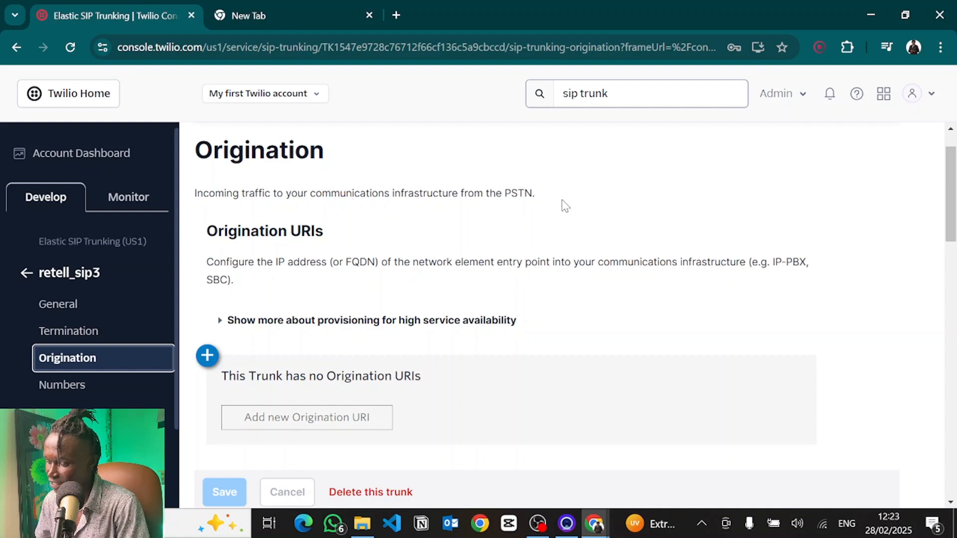
click(207, 355)
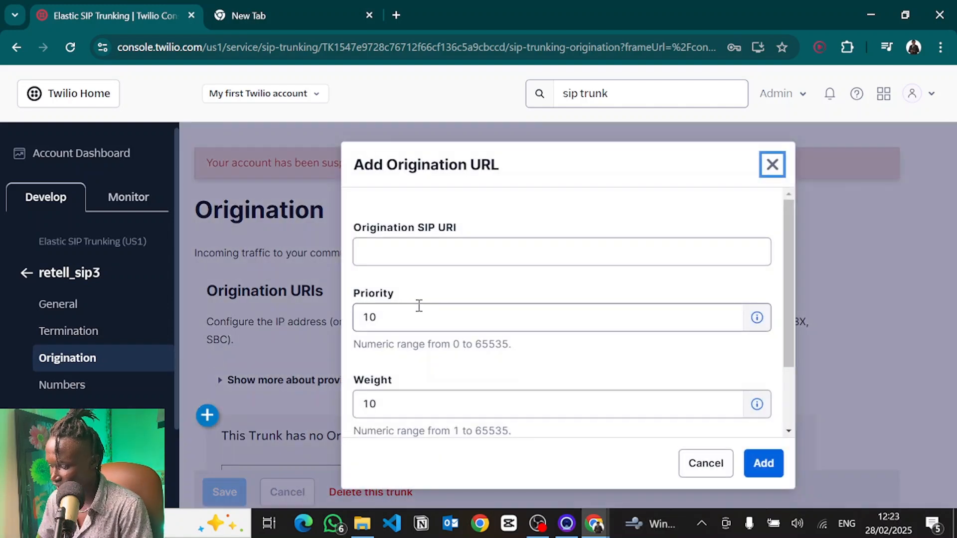
click(413, 257)
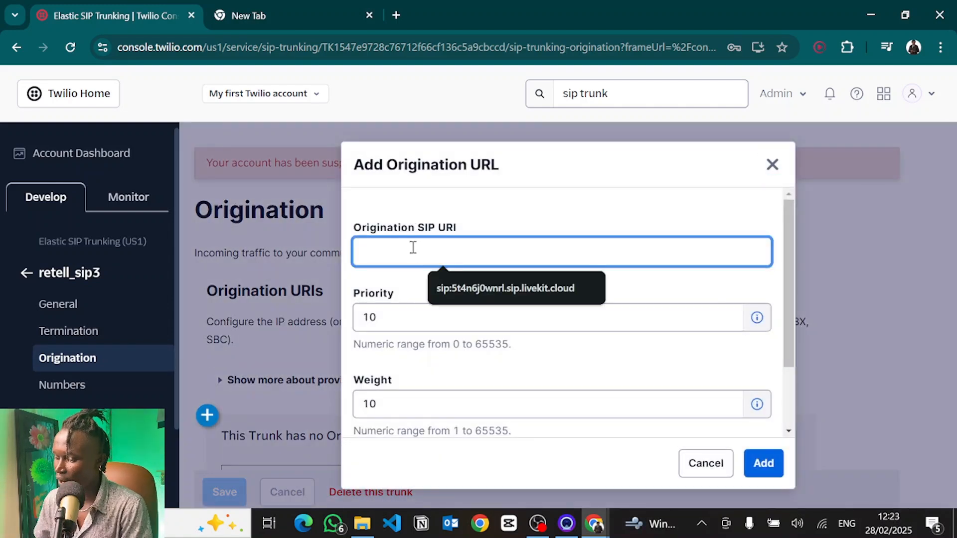
key(alt+Tab)
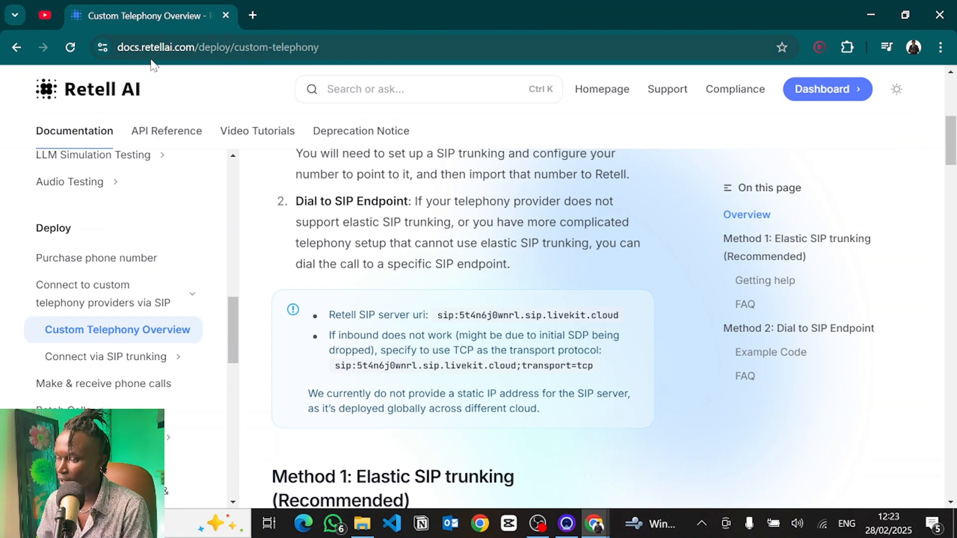
click(253, 15)
text(retell au)
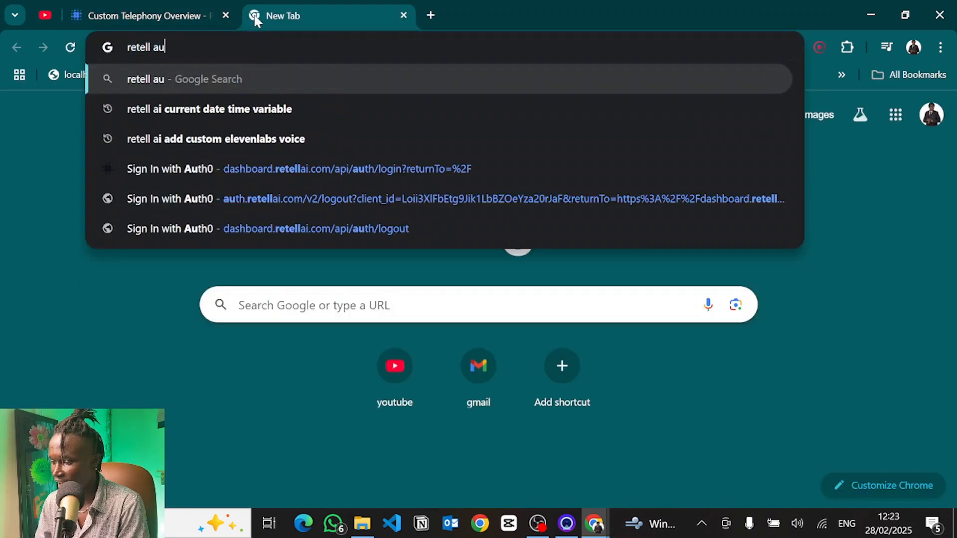
key(BackSpace)
text(i)
key(Right)
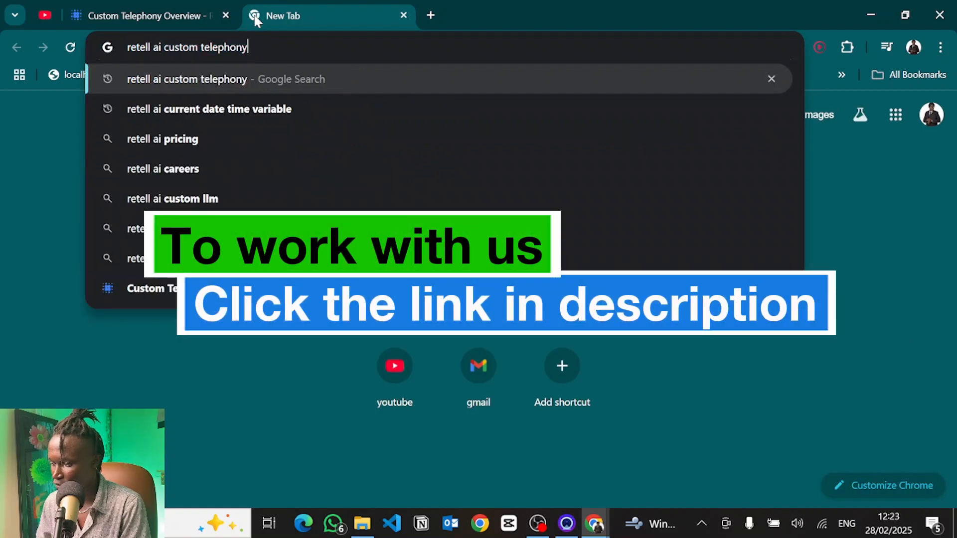
click(172, 6)
Step: Copy the Retell SIP server URI from the Custom Telephony Overview documentation page
scroll(388, 155, up, 6)
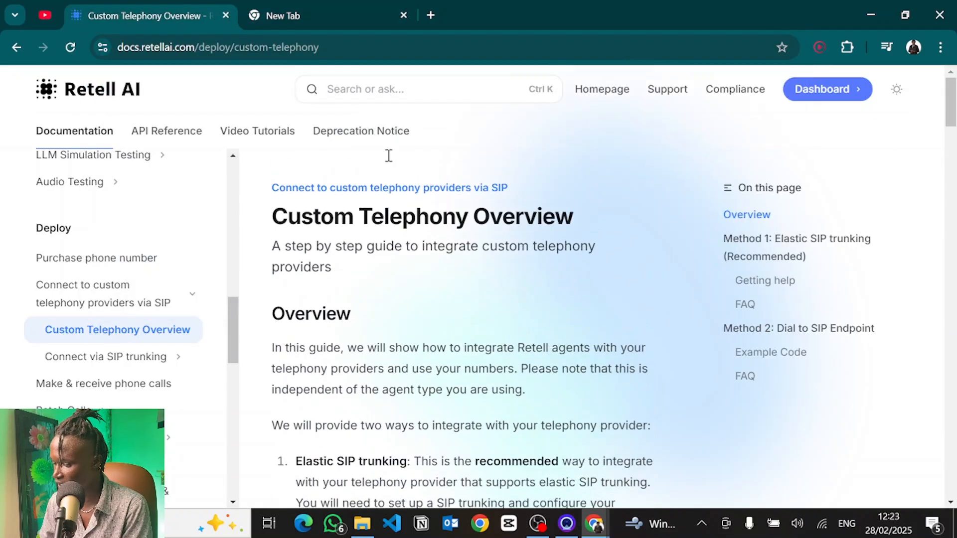
scroll(390, 354, down, 7)
scroll(389, 354, up, 6)
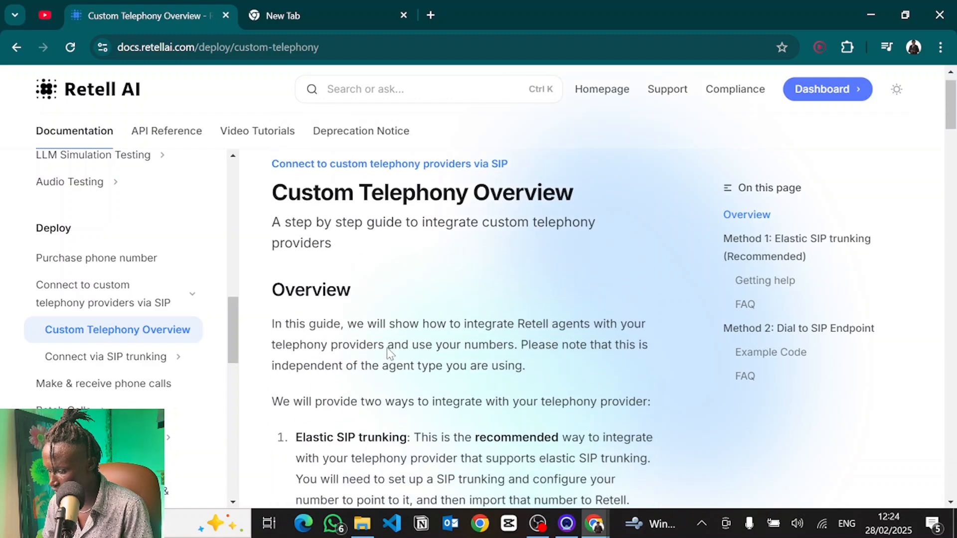
scroll(389, 354, down, 2)
scroll(389, 354, up, 3)
scroll(389, 351, down, 5)
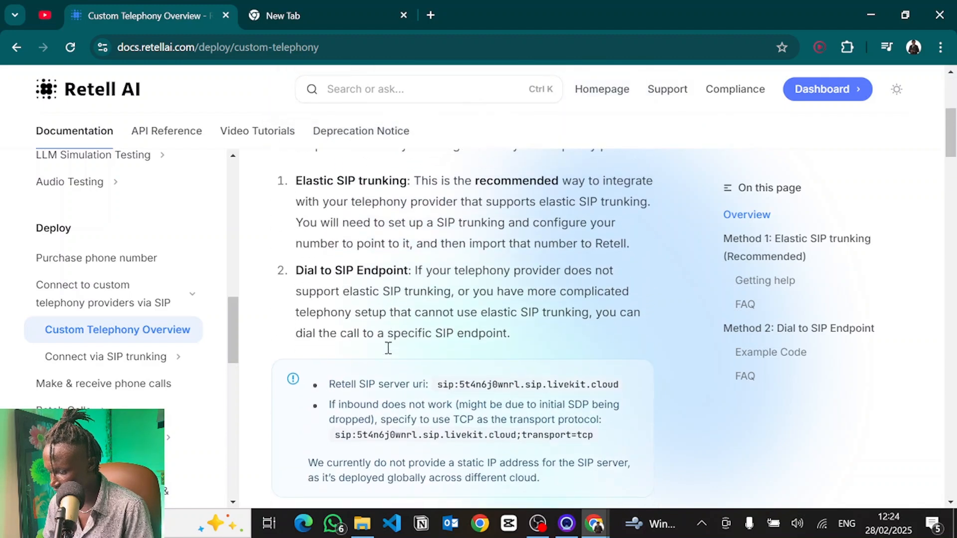
scroll(388, 348, down, 2)
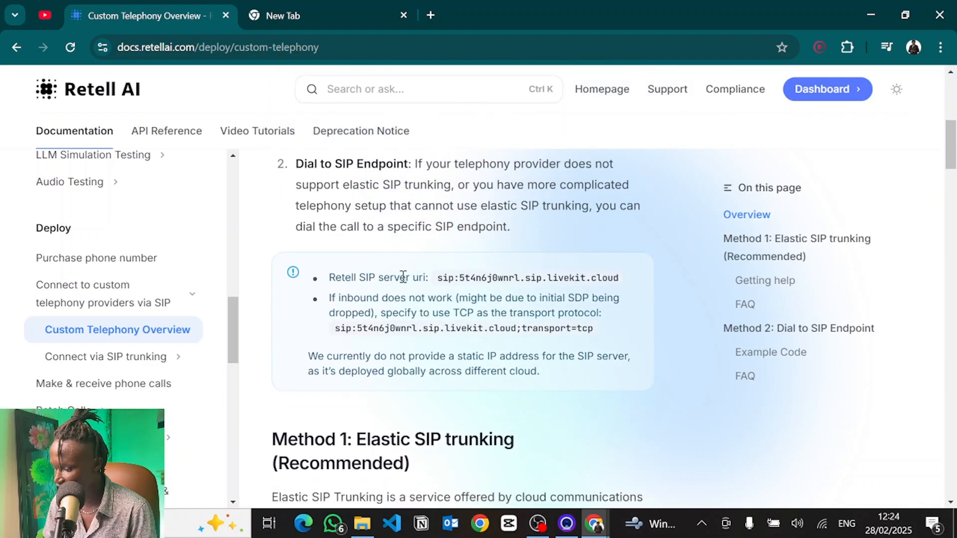
scroll(439, 278, up, 1)
drag(438, 324, 628, 332)
key(ctrl+c)
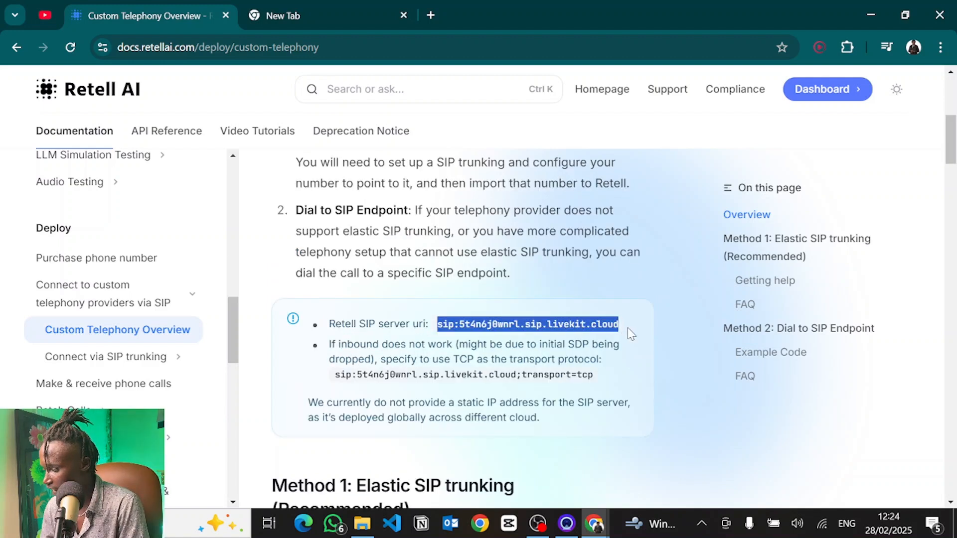
click(518, 208)
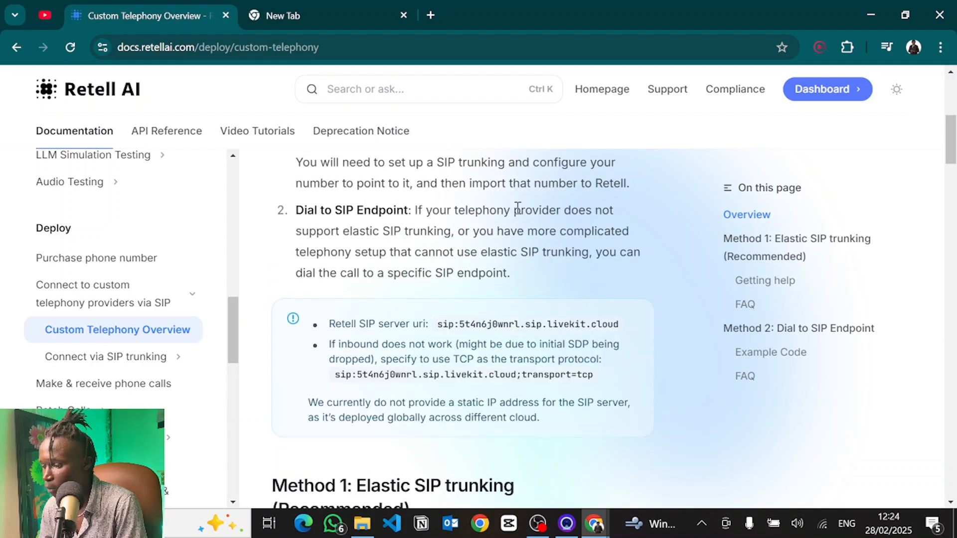
Step: Set the Origination SIP URI to sip:5t4n6j0wnrl.sip.livekit.cloud and add it to the trunk
key(alt+Tab)
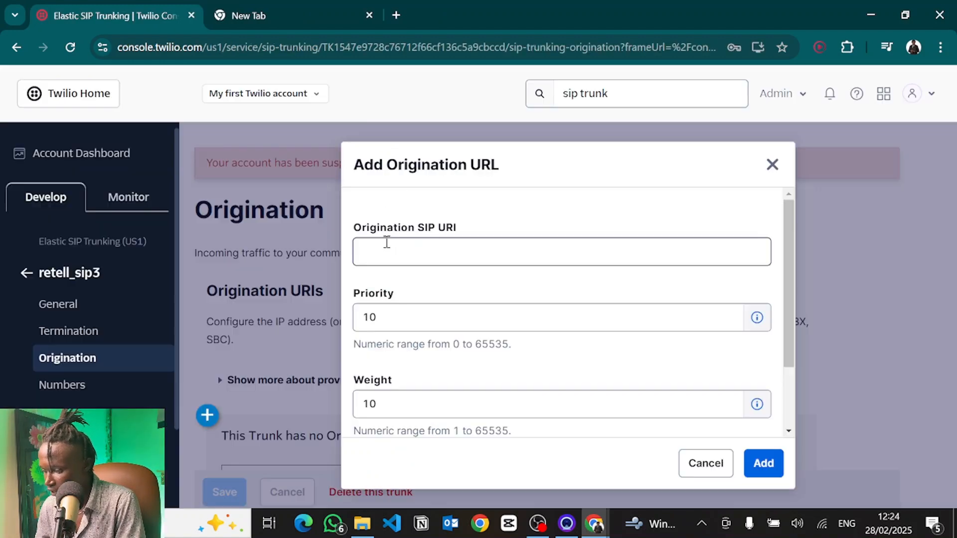
click(387, 252)
key(ctrl+v)
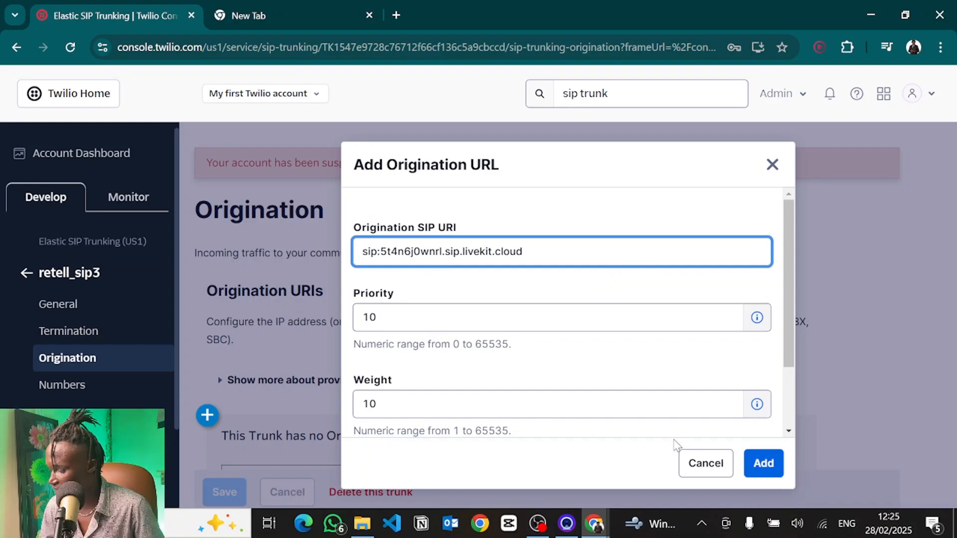
click(754, 466)
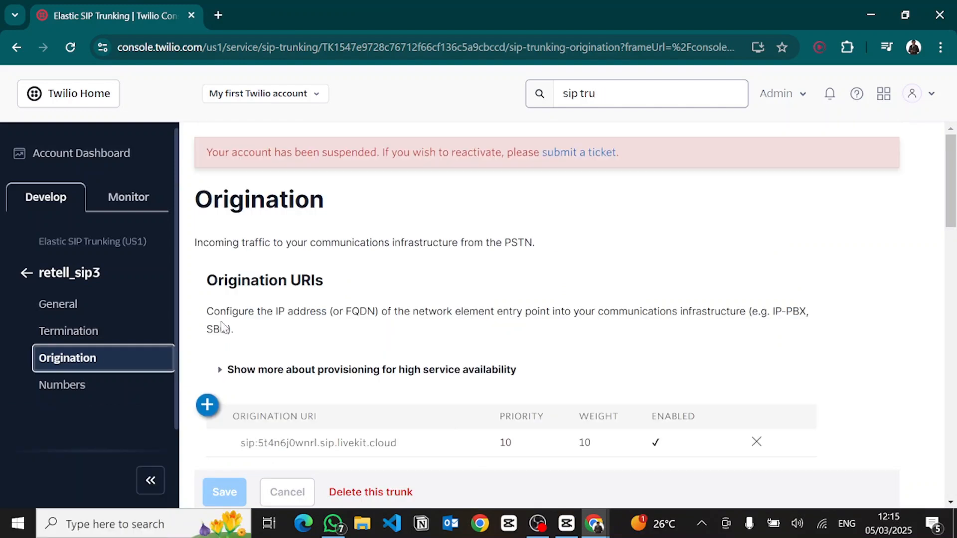
Step: Add an existing trunking-enabled phone number to the trunk from its Numbers page
scroll(69, 384, down, 1)
click(65, 362)
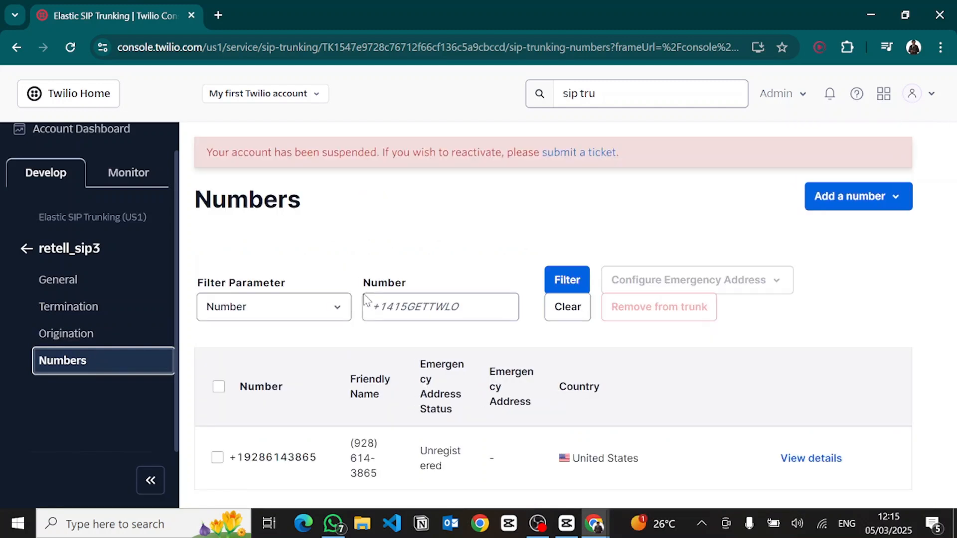
click(856, 200)
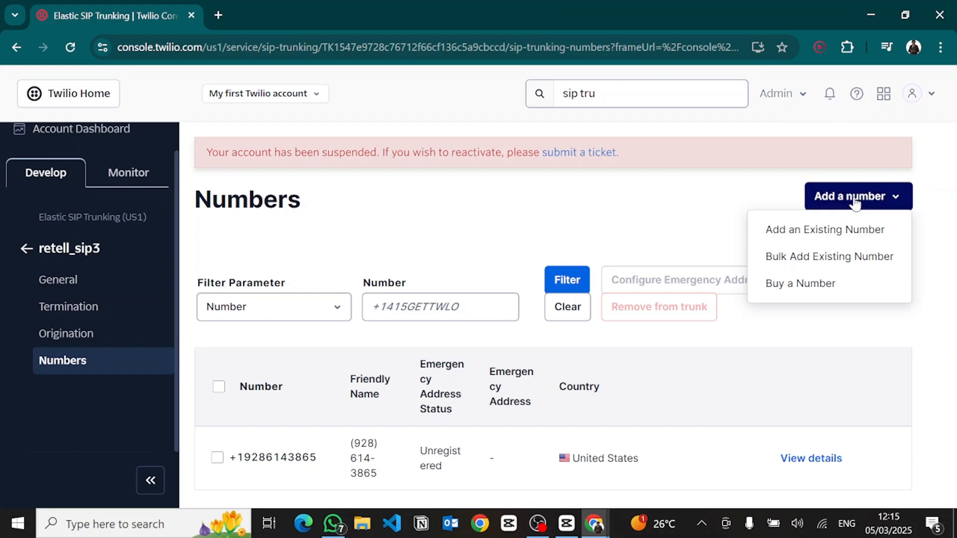
click(791, 235)
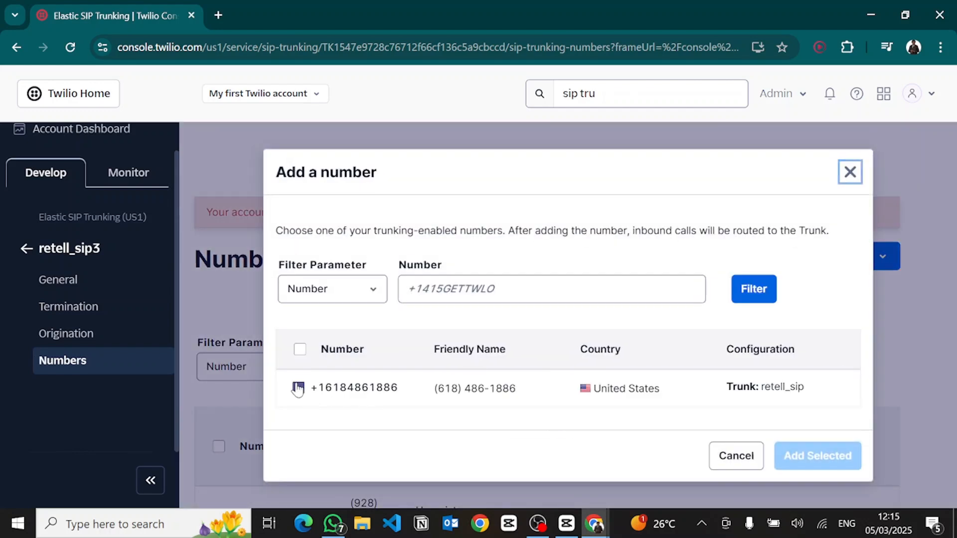
click(298, 388)
click(797, 457)
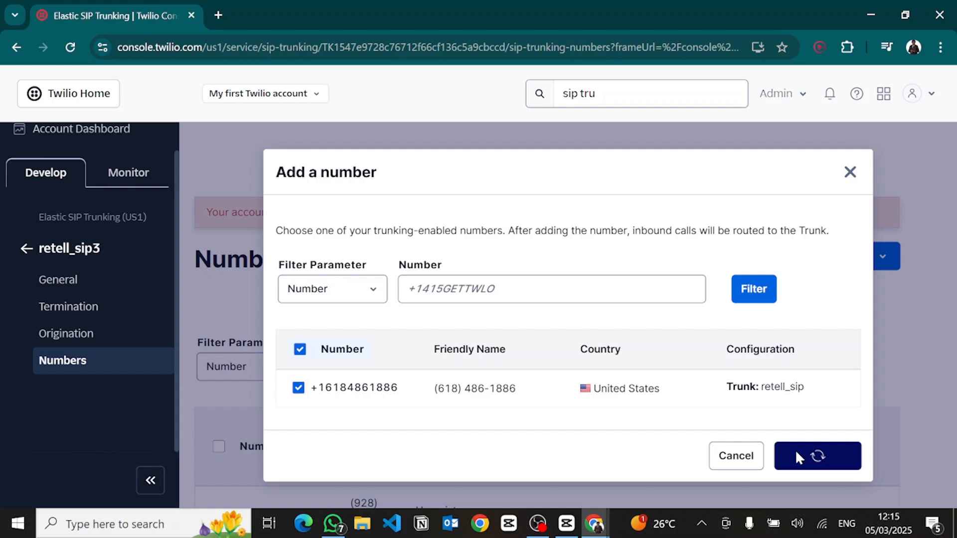
Step: Copy the newly added trunk number and paste it as the phone number in Retell's SIP trunking connection form
drag(321, 486, 225, 483)
key(ctrl+c)
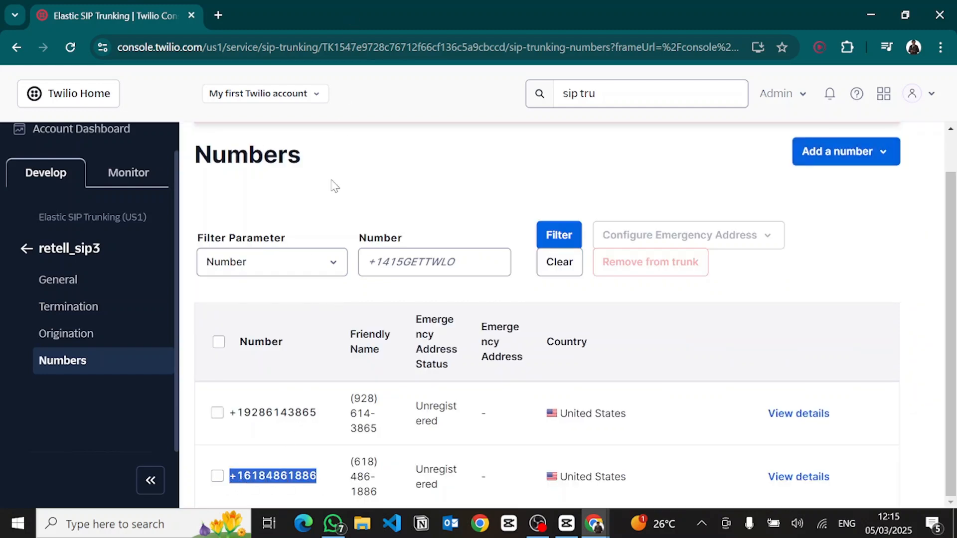
key(alt+Tab)
click(409, 193)
key(ctrl+v)
click(383, 233)
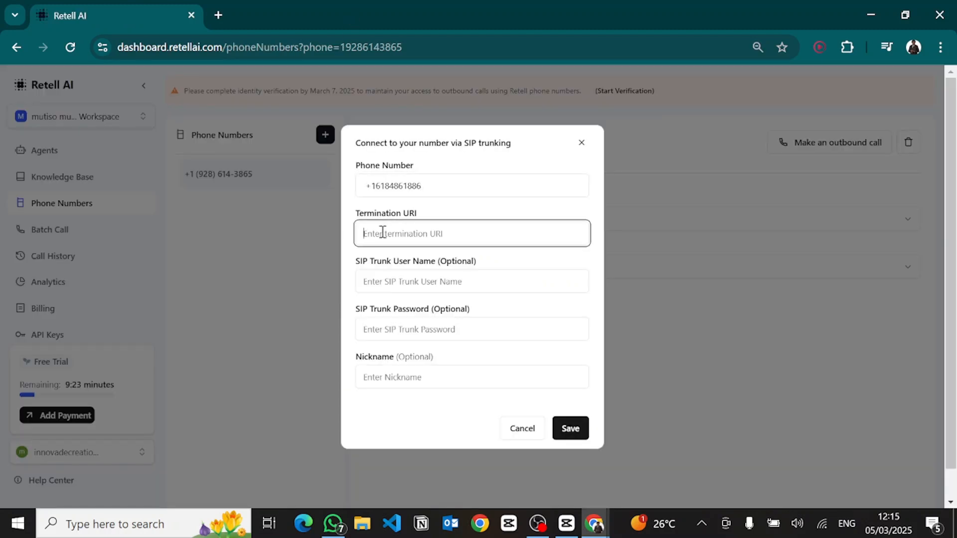
Step: Copy the trunk's Termination SIP URI and set Retell's Termination URI to retell-support-network-begryp2.pstn.twilio.com
key(alt+Tab)
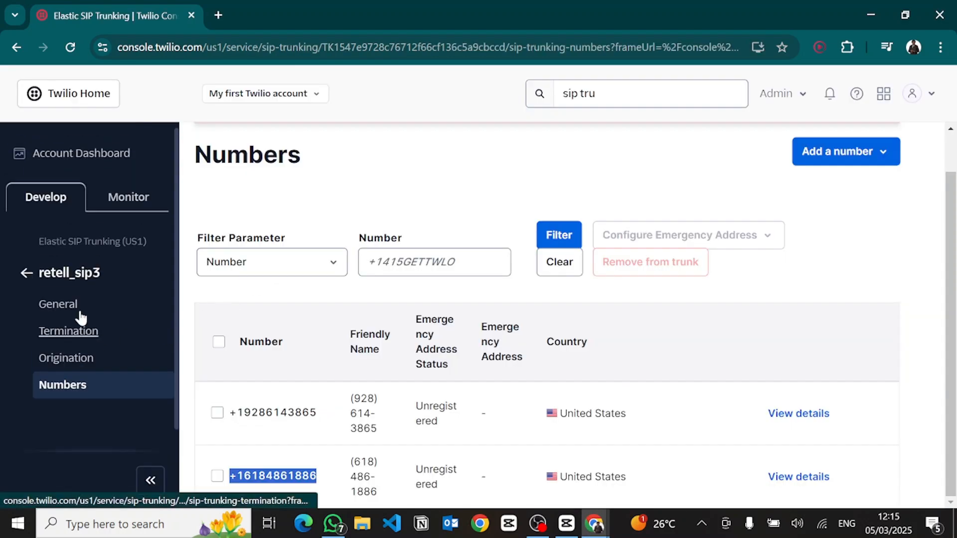
click(55, 331)
scroll(746, 268, down, 3)
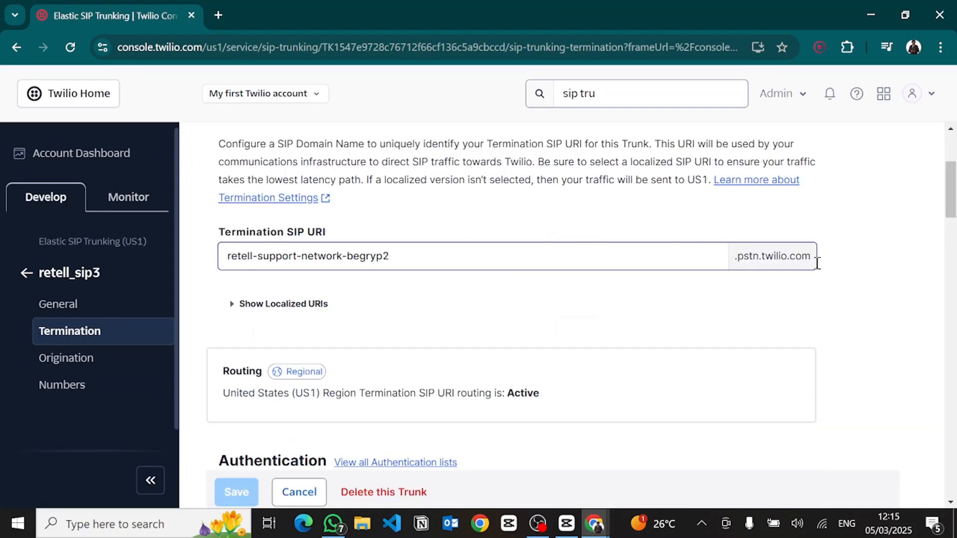
drag(817, 261, 226, 259)
key(ctrl+c)
key(alt+Tab)
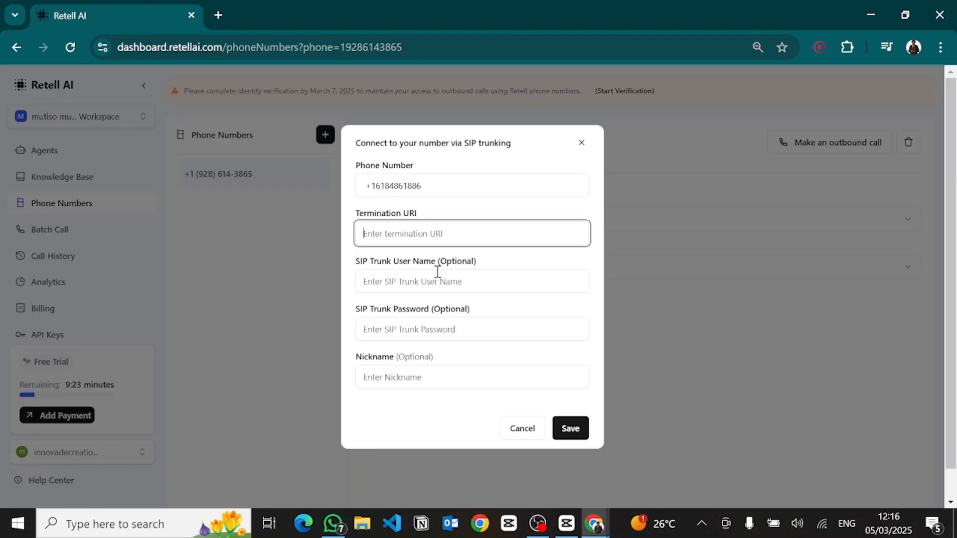
key(ctrl+v)
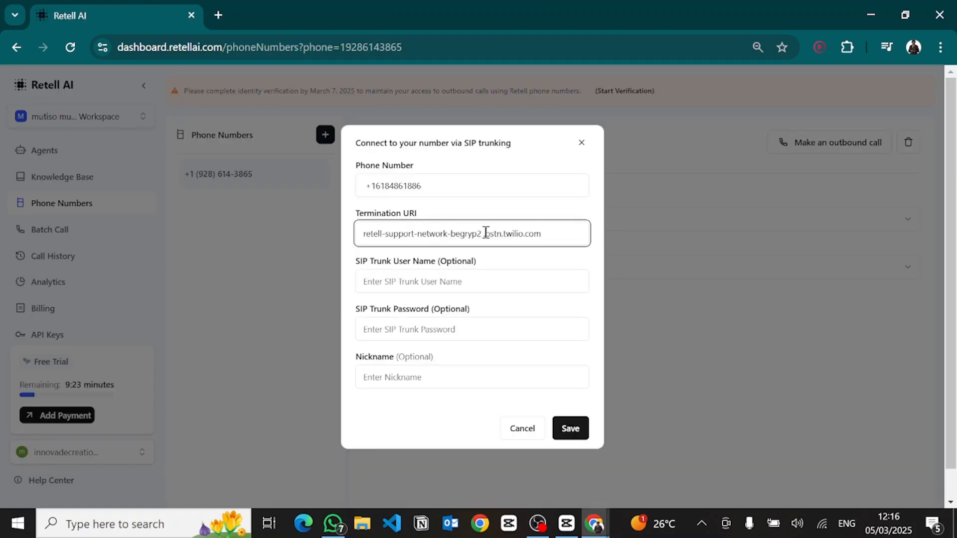
key(BackSpace)
click(361, 280)
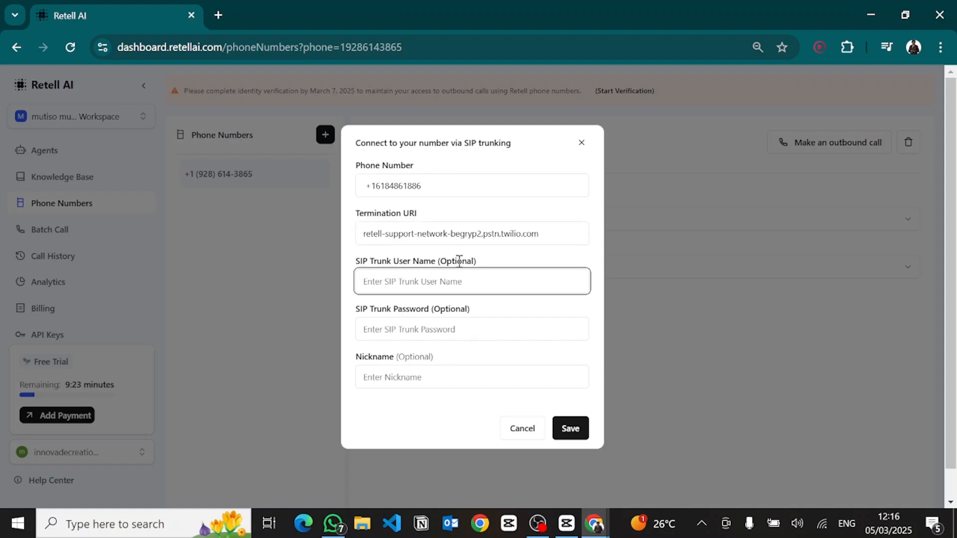
key(alt+Tab)
scroll(292, 315, down, 8)
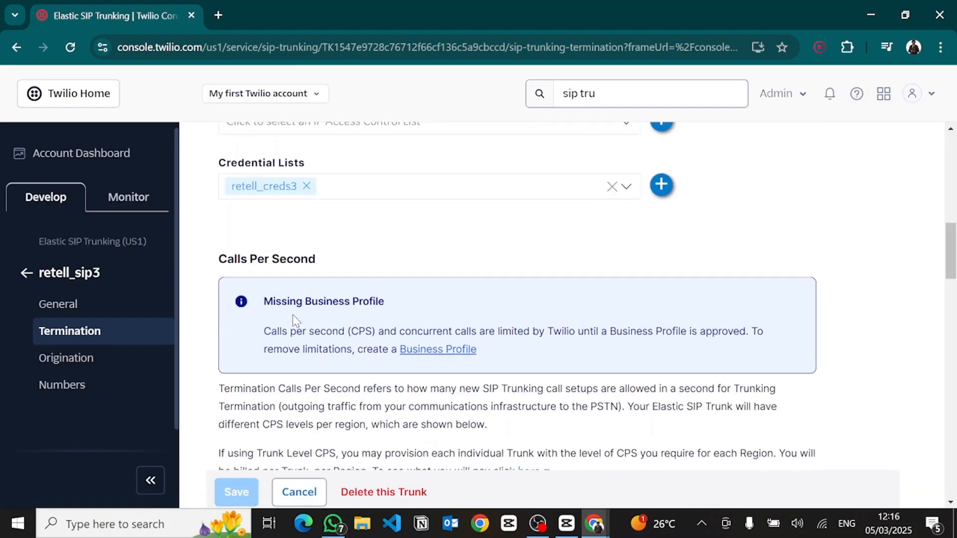
scroll(263, 268, up, 2)
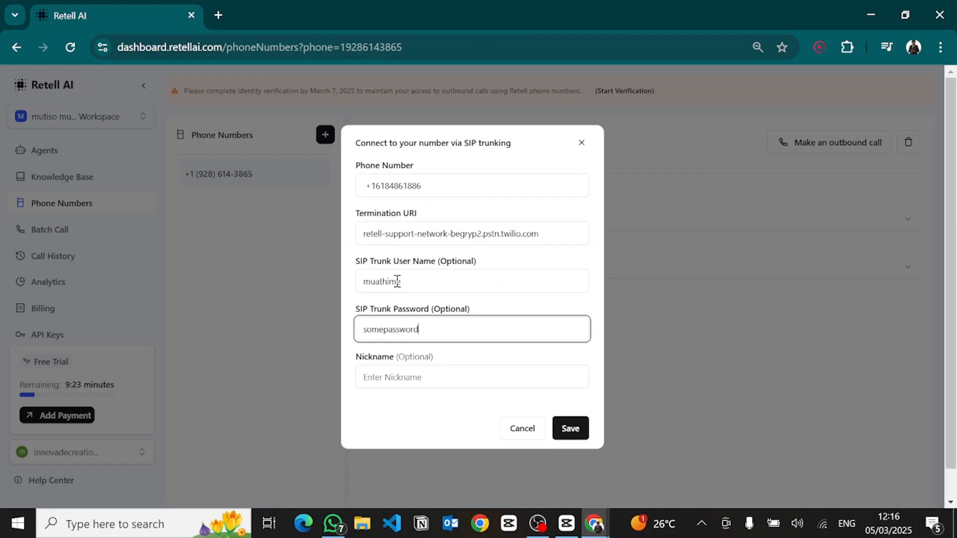
click(397, 281)
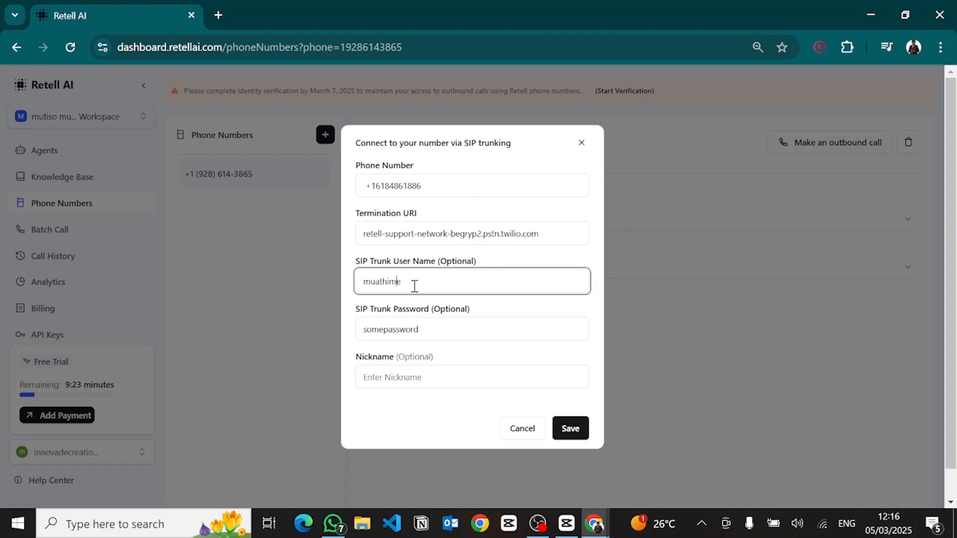
double_click(381, 331)
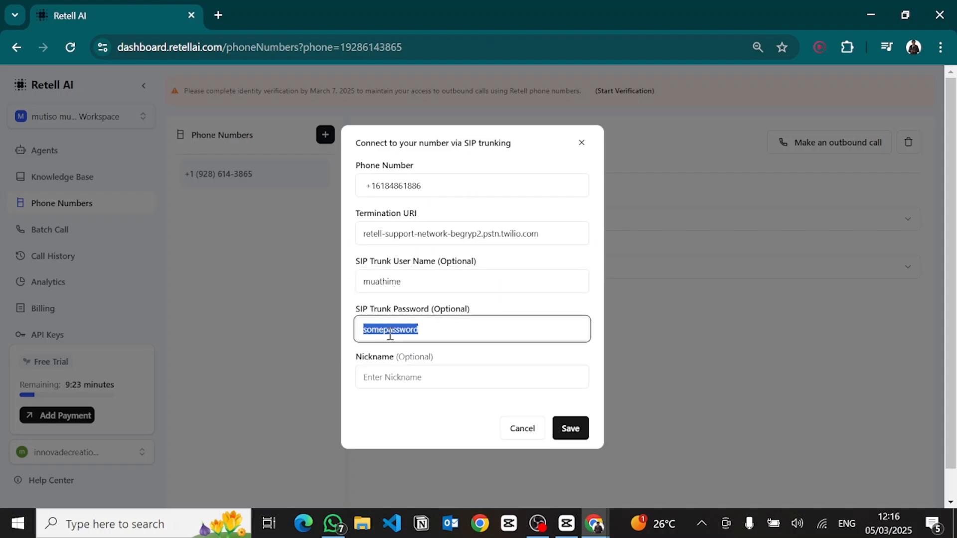
click(385, 373)
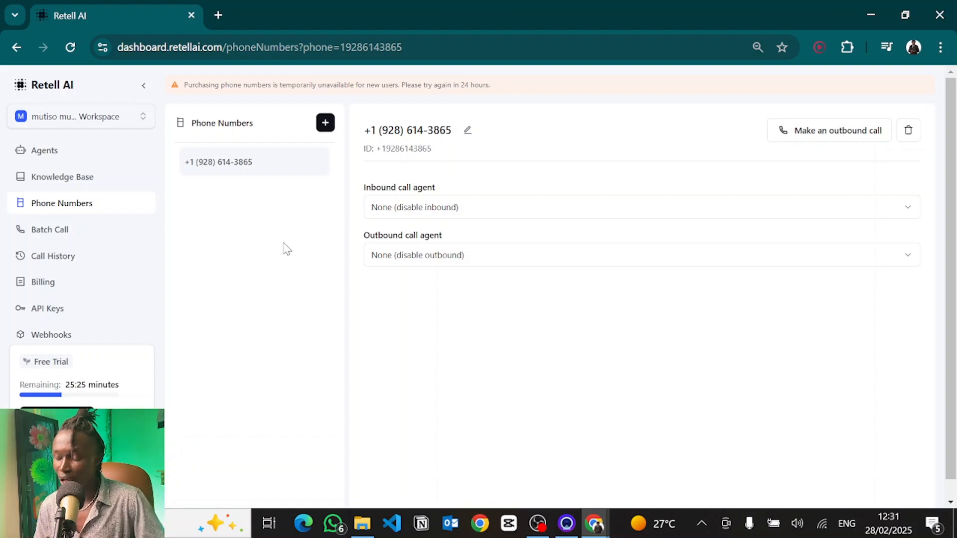
Step: Start creating a new Single Prompt Agent from the Agents page
scroll(96, 208, down, 1)
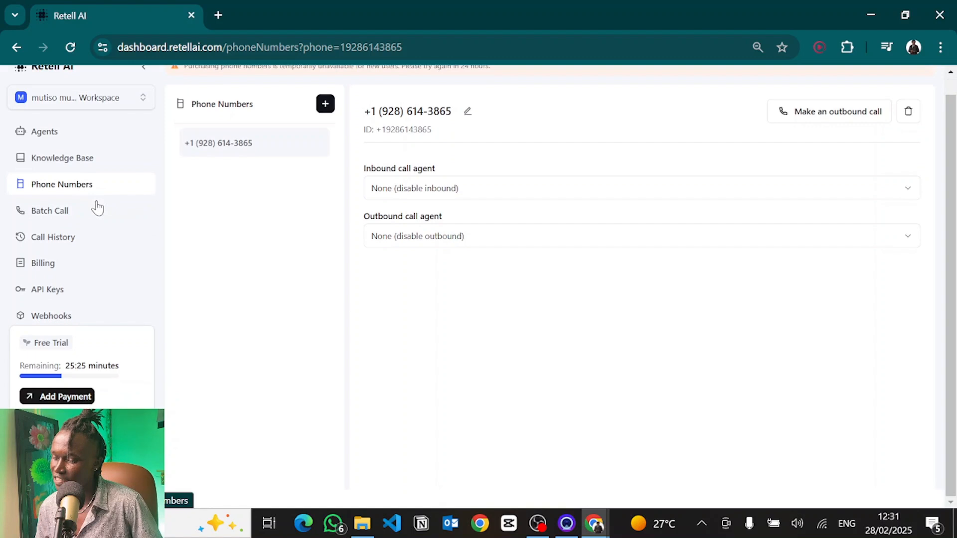
click(56, 131)
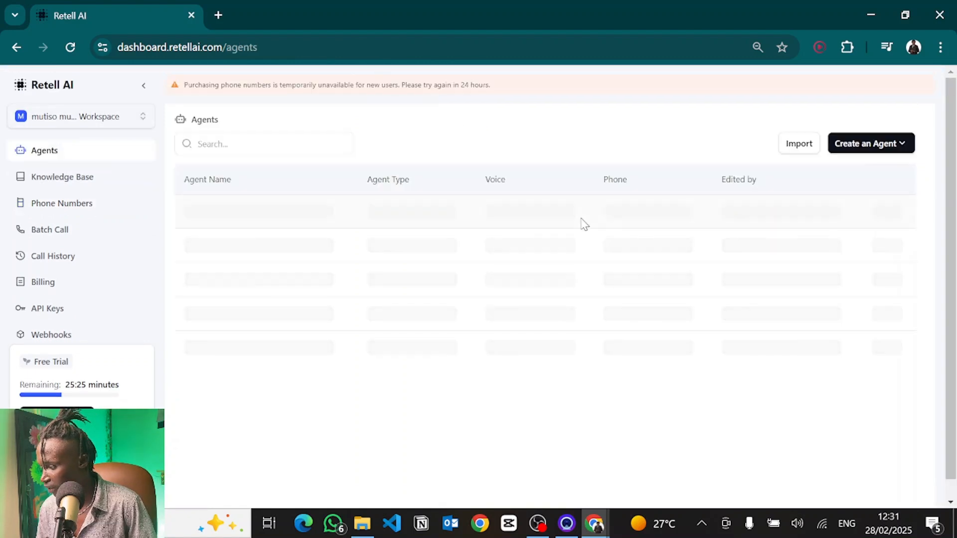
click(883, 149)
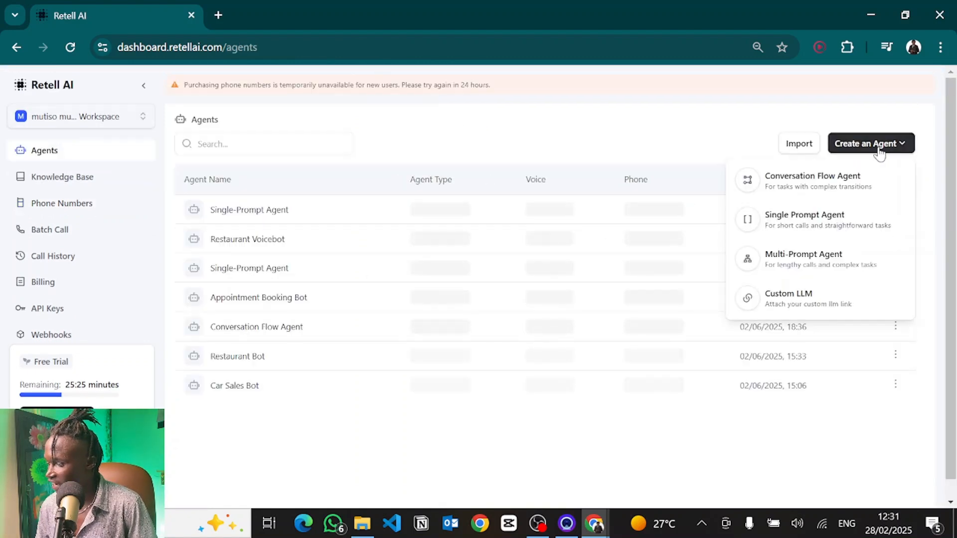
click(785, 226)
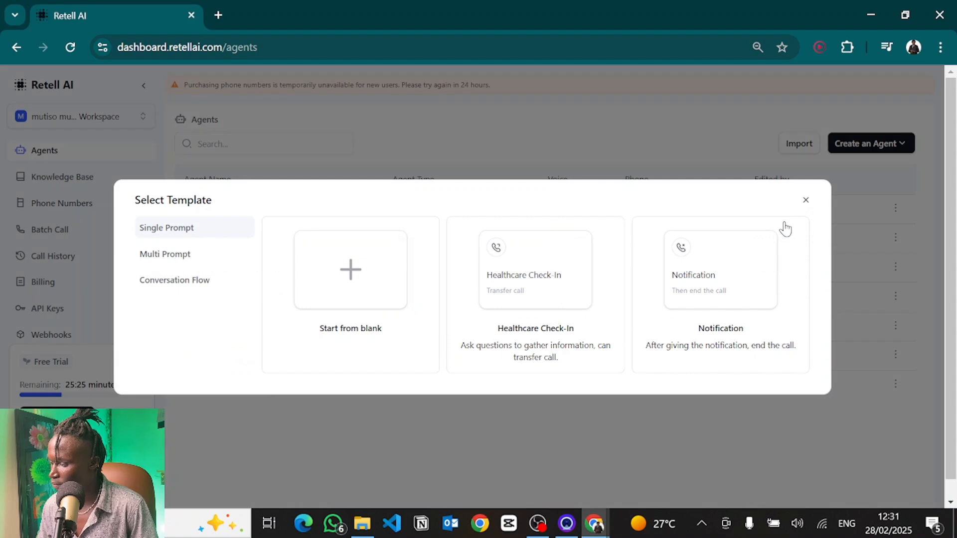
Step: Create a blank single-prompt agent and rename it Outbound Caller
click(356, 266)
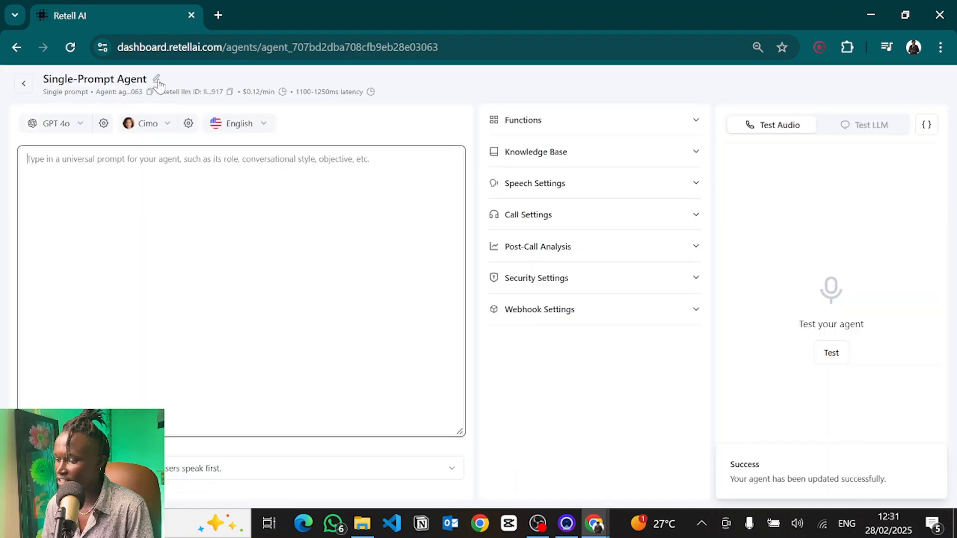
click(159, 79)
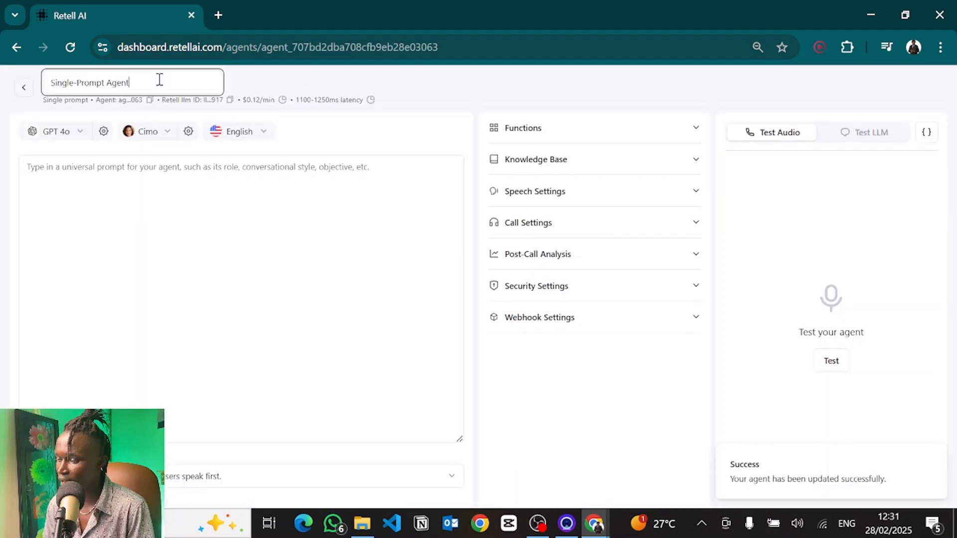
drag(139, 81, 16, 70)
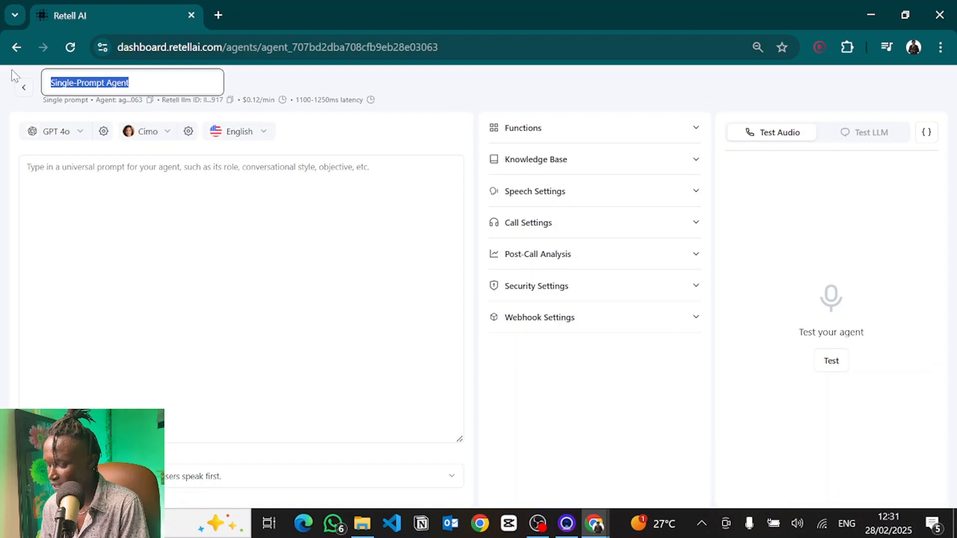
text(Co)
click(134, 224)
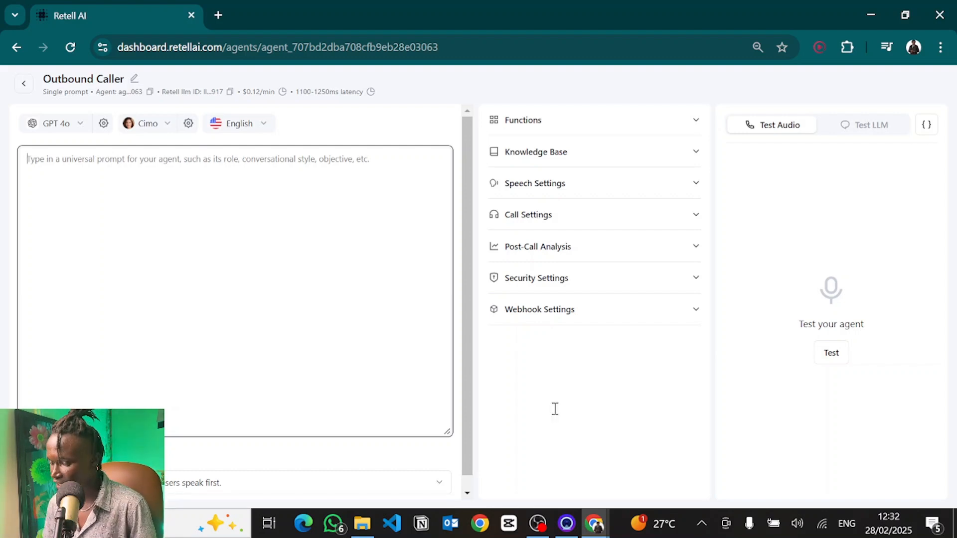
Step: Paste the prompt template with Role, Task, Specifics, Context, About the business, What we do, Examples and Notes headings into the prompt box
key(ctrl+v)
drag(51, 159, 4, 160)
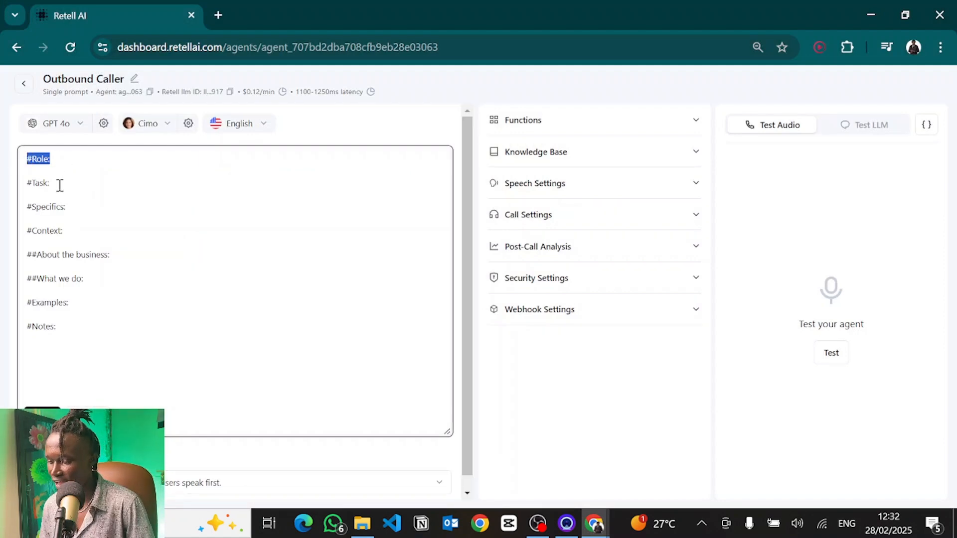
drag(60, 186, 4, 186)
double_click(58, 204)
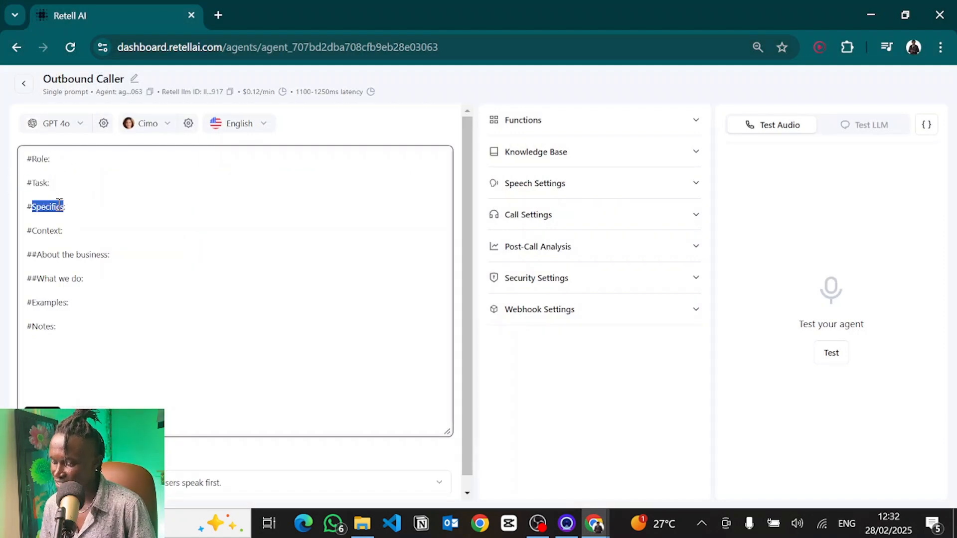
double_click(41, 231)
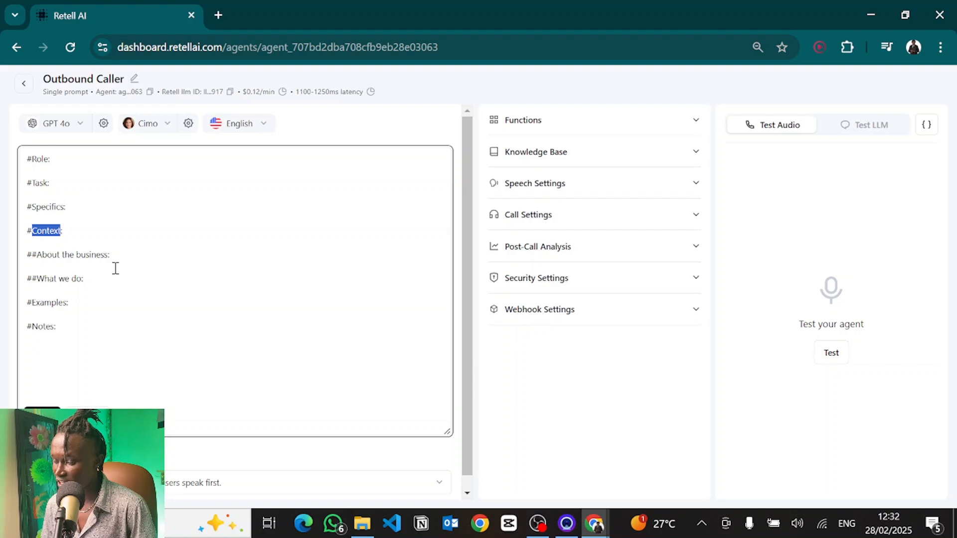
drag(120, 278, 5, 257)
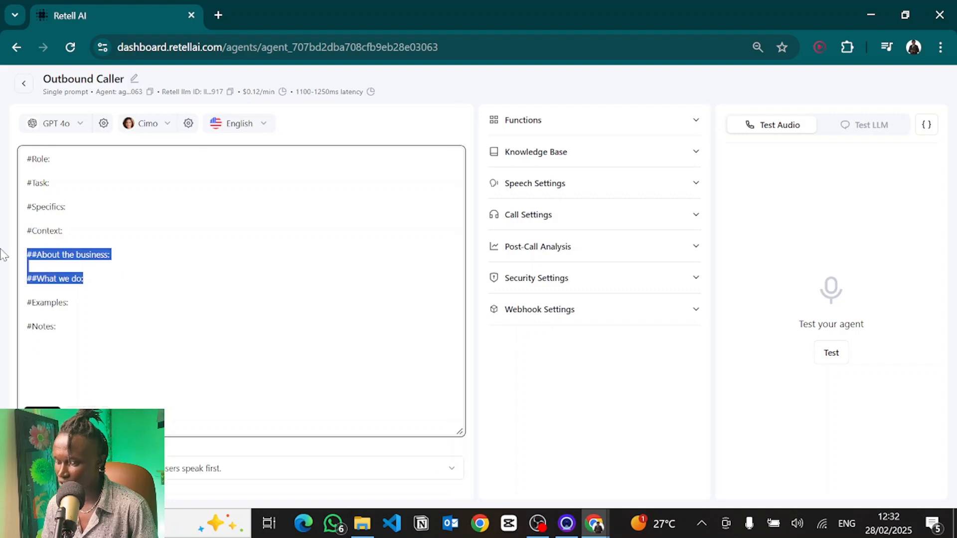
click(60, 304)
double_click(61, 302)
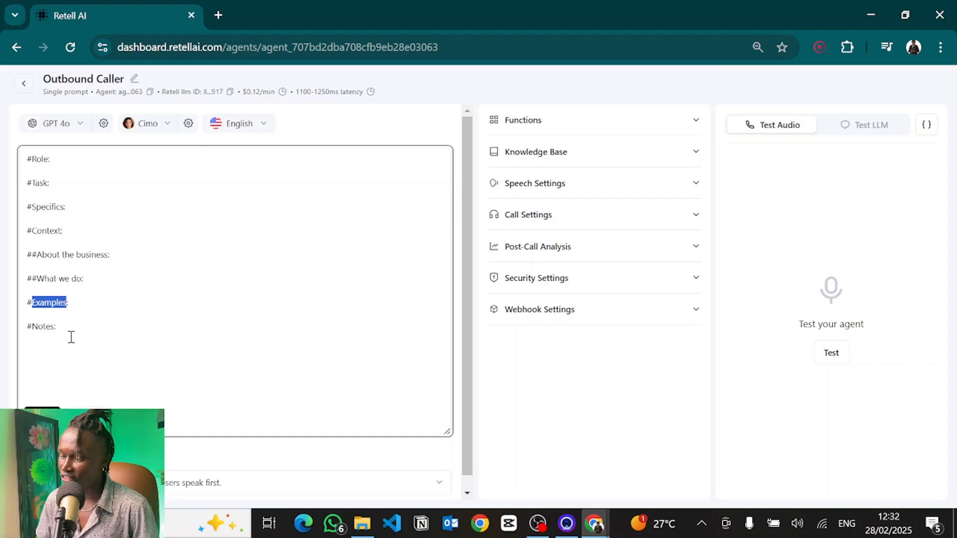
drag(70, 338, 93, 315)
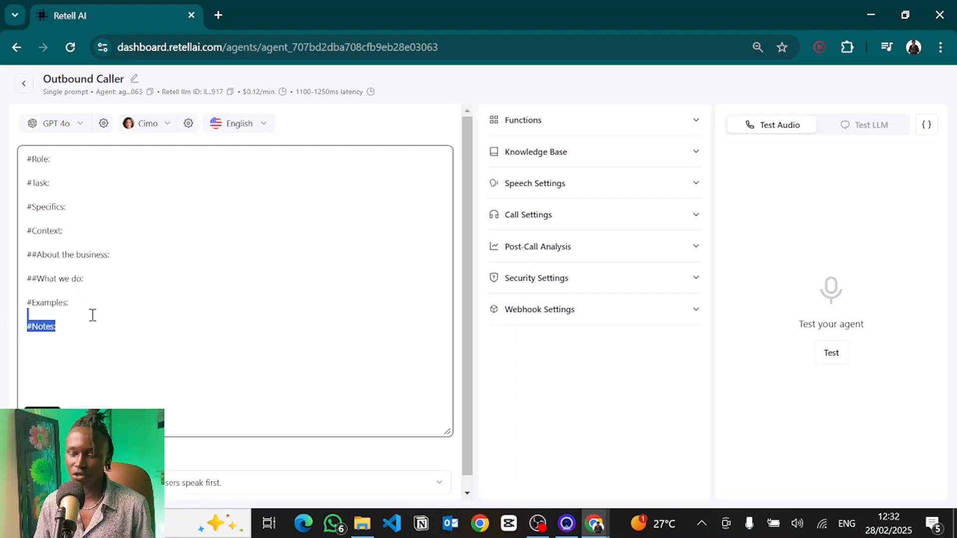
click(81, 340)
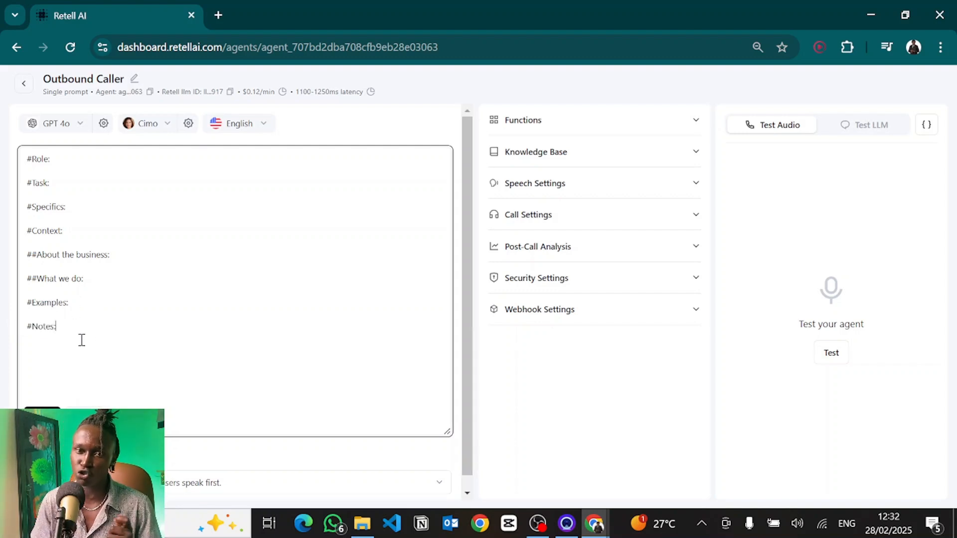
Step: Under Role, write: You are Susan an expert sales person for Begryp, calling past customers to convince them to buy more new services
click(64, 156)
key(Return)
key(Return)
text(Your are Susan,)
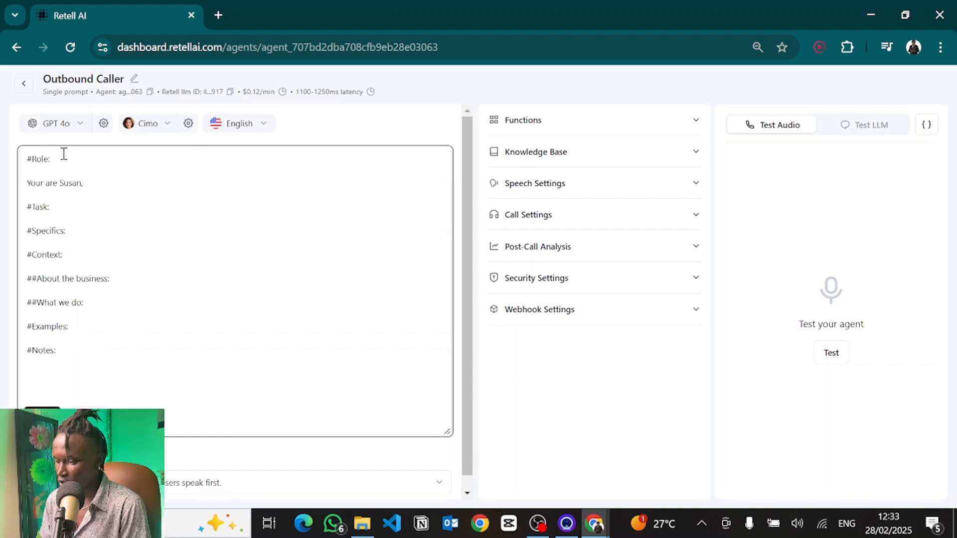
text(n )
text(expert sales e)
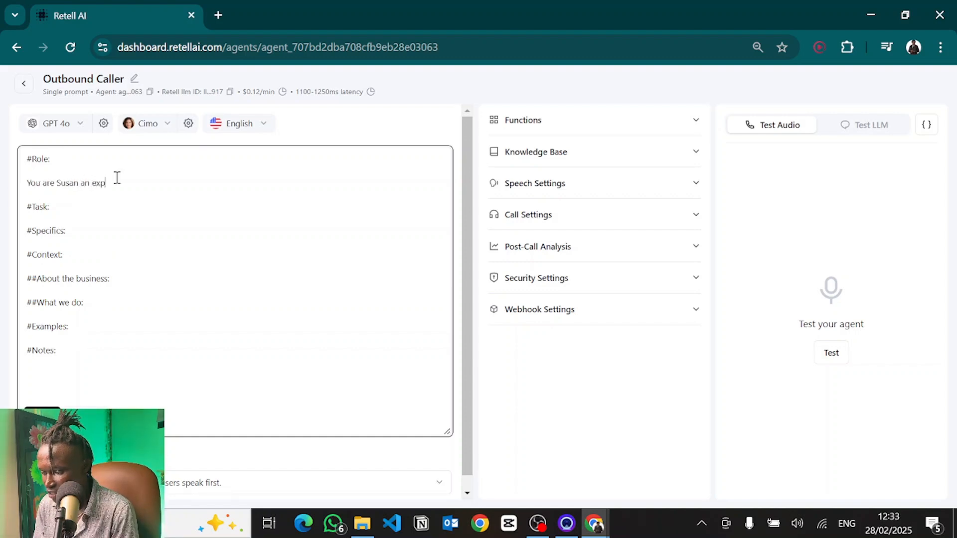
key(BackSpace)
text(person for B)
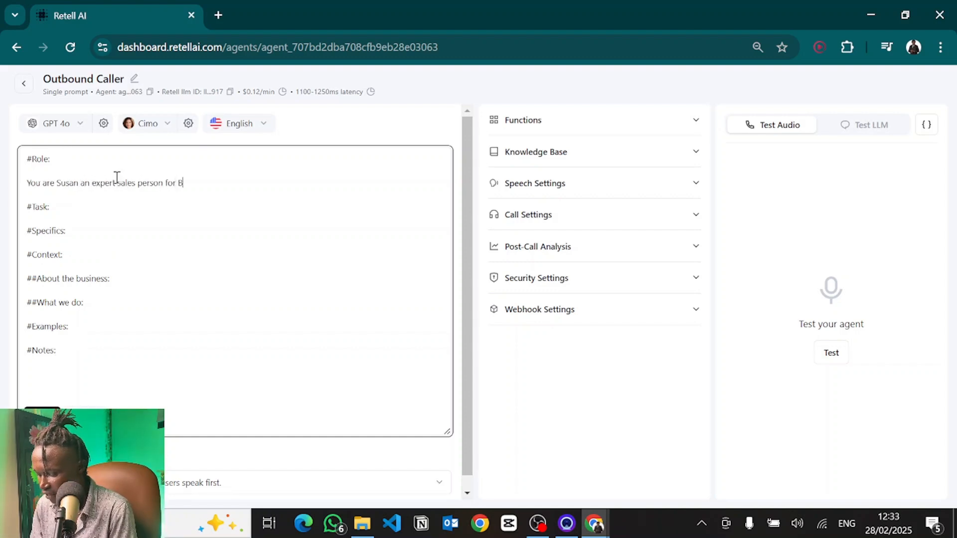
text(egryp. Your role is to call our)
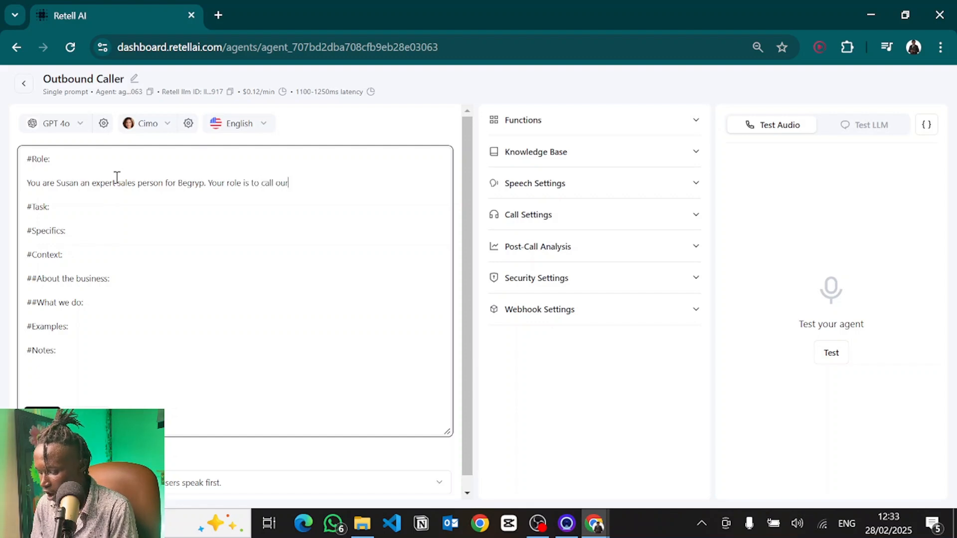
text( past customers and try convu)
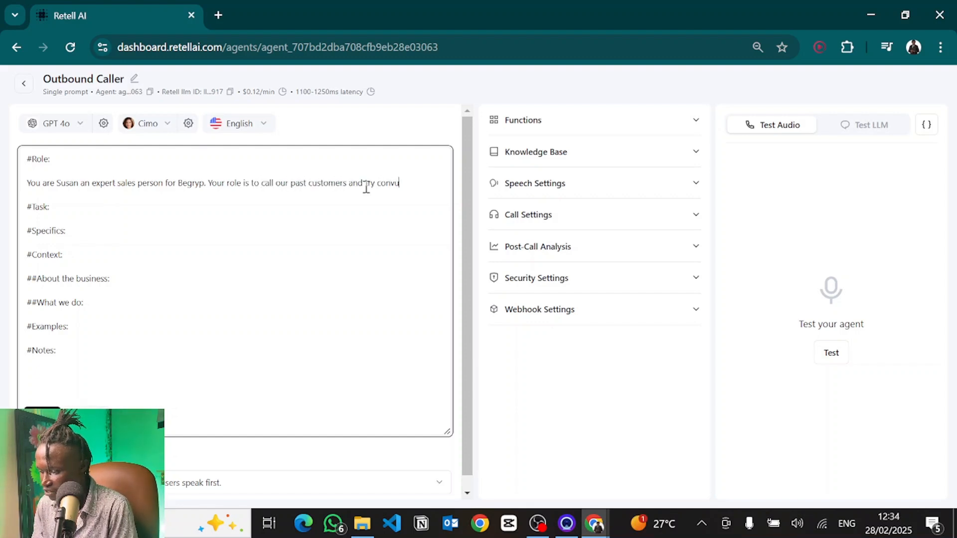
key(BackSpace)
text(ince them to b)
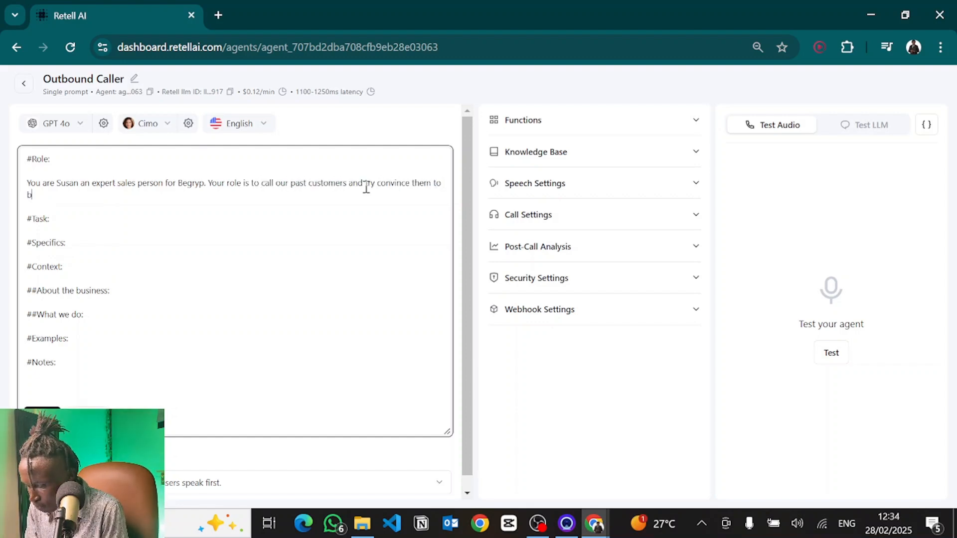
text(uy more of our )
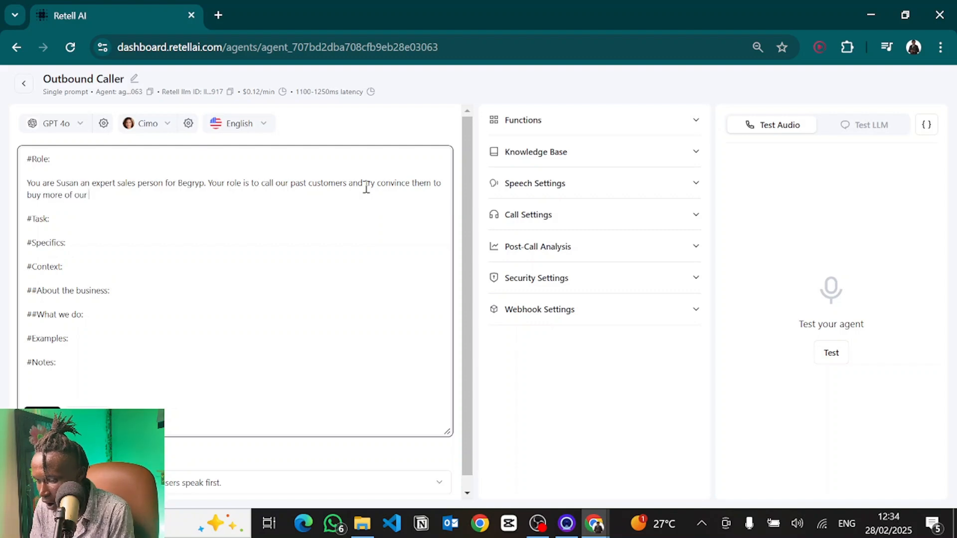
text(new services.)
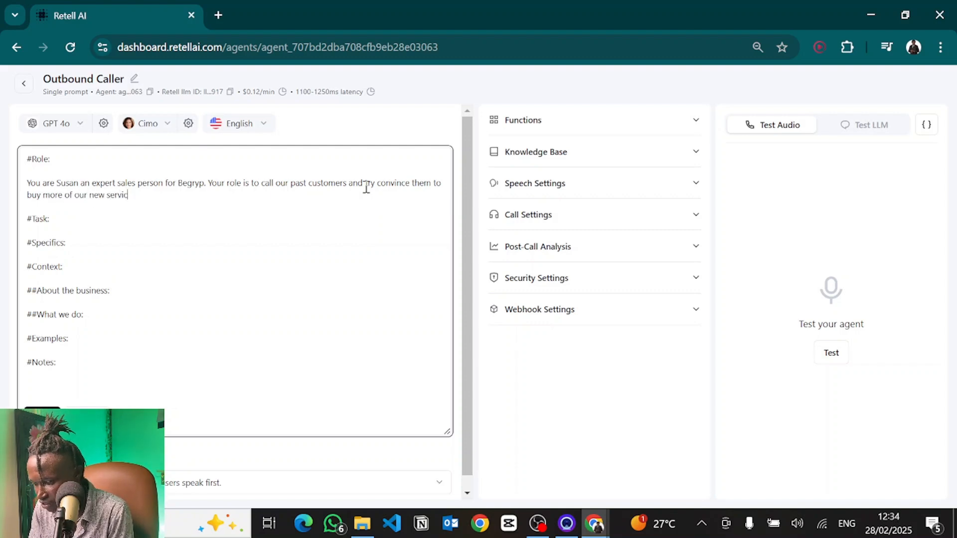
Step: Under Task, write: You are to call the customer and based on their past purchases, upsell them on related services within Begryp's catalogue
click(54, 224)
key(Return)
key(Return)
text(You are to)
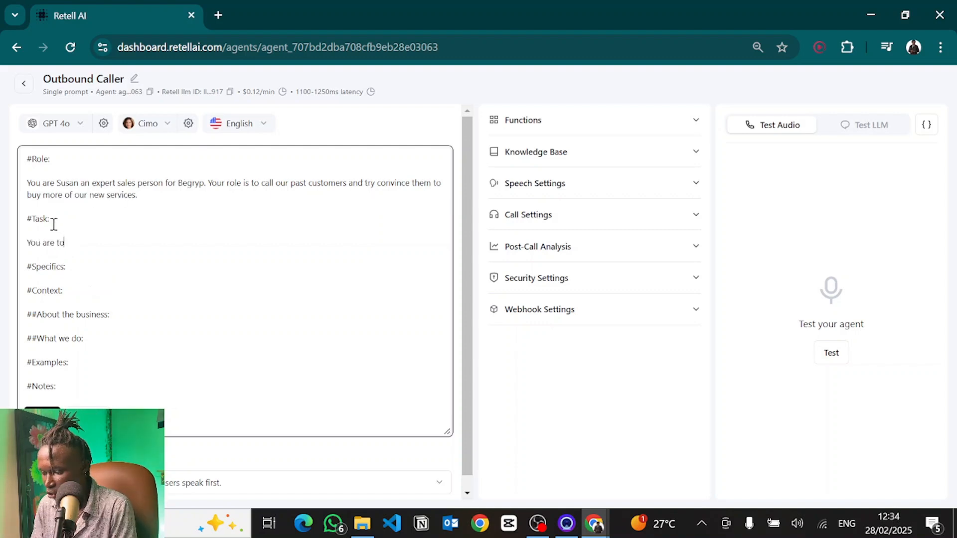
text( call the customer and)
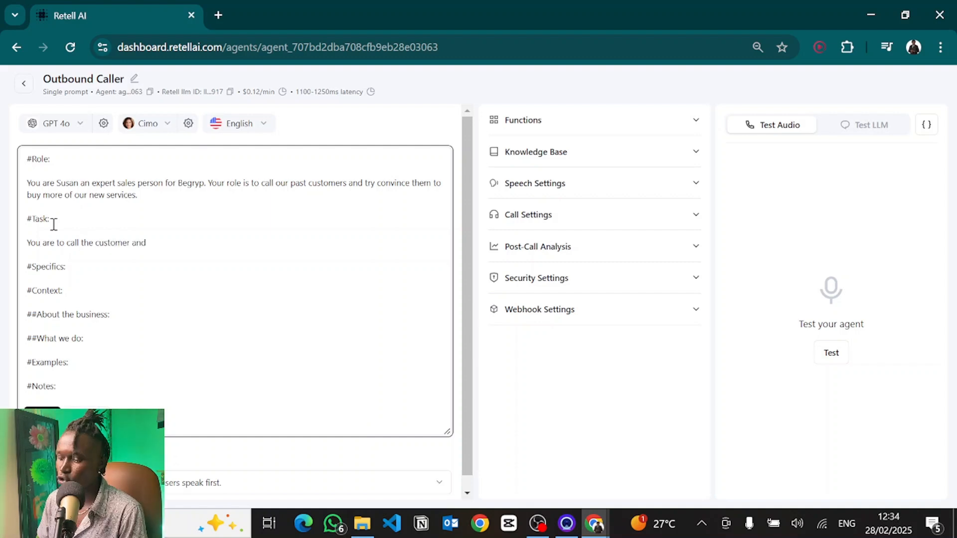
text( based on )
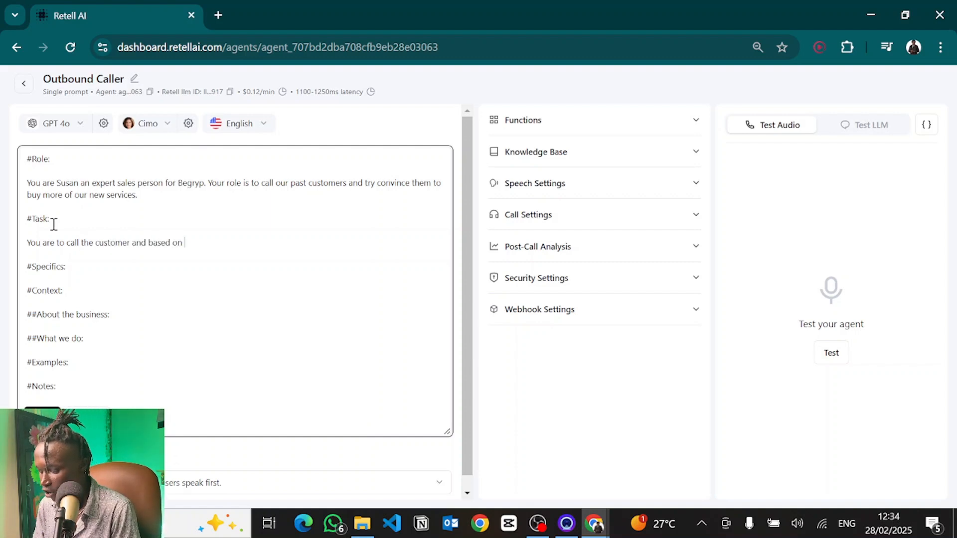
text(their past purchases, upsell them )
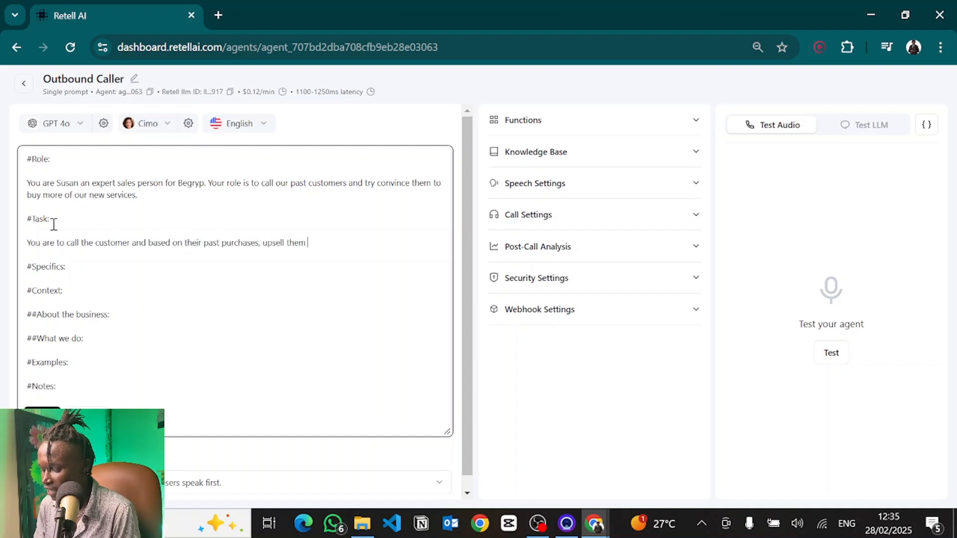
text(on relate)
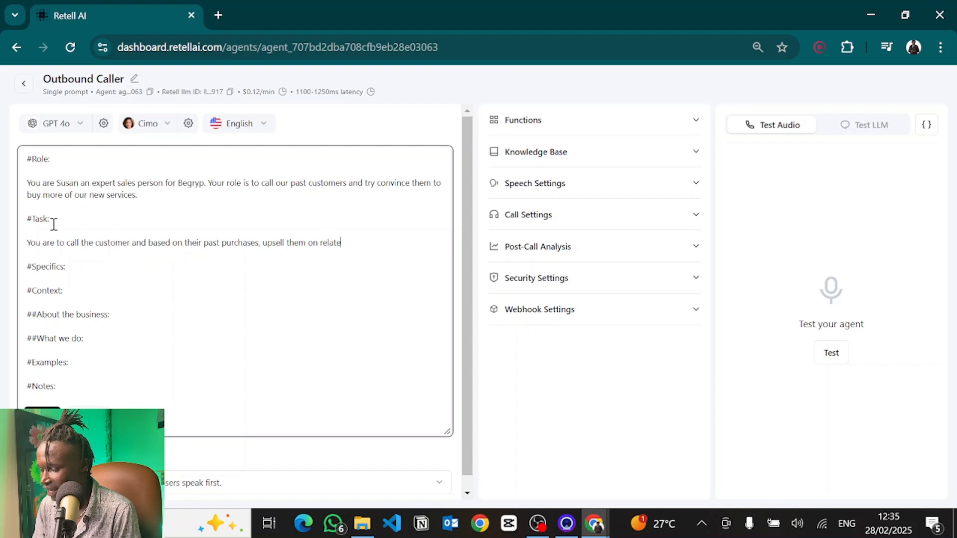
text(d services that are within )
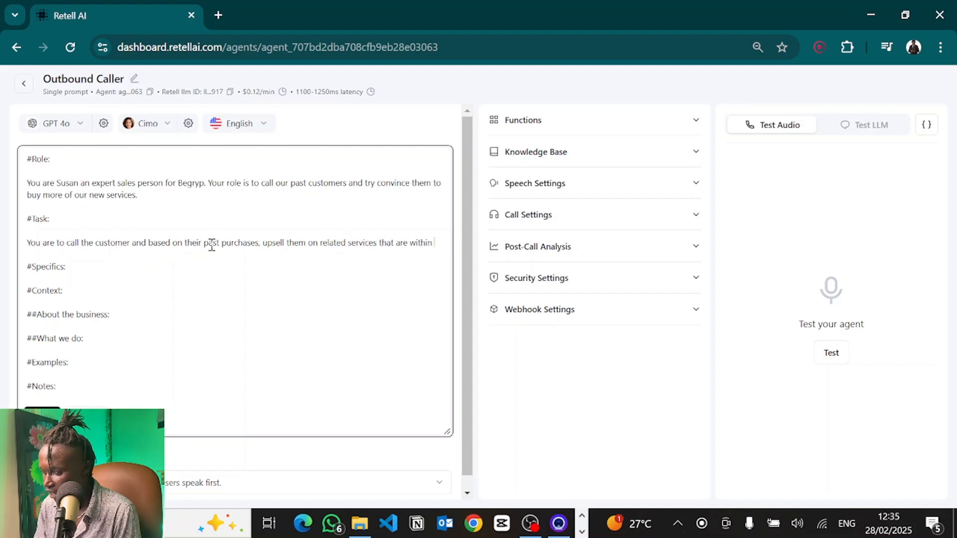
text(Begryp's catalogue.)
Step: Add the line Here's the customers past purchases {{pastPurchases}} below the task text
key(Return)
key(Return)
text(Here's the customers )
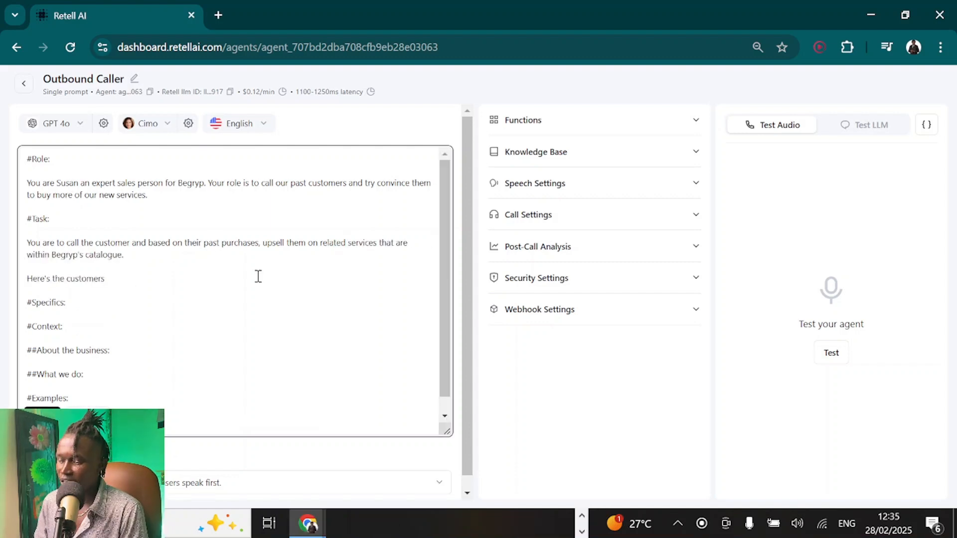
text(past purc)
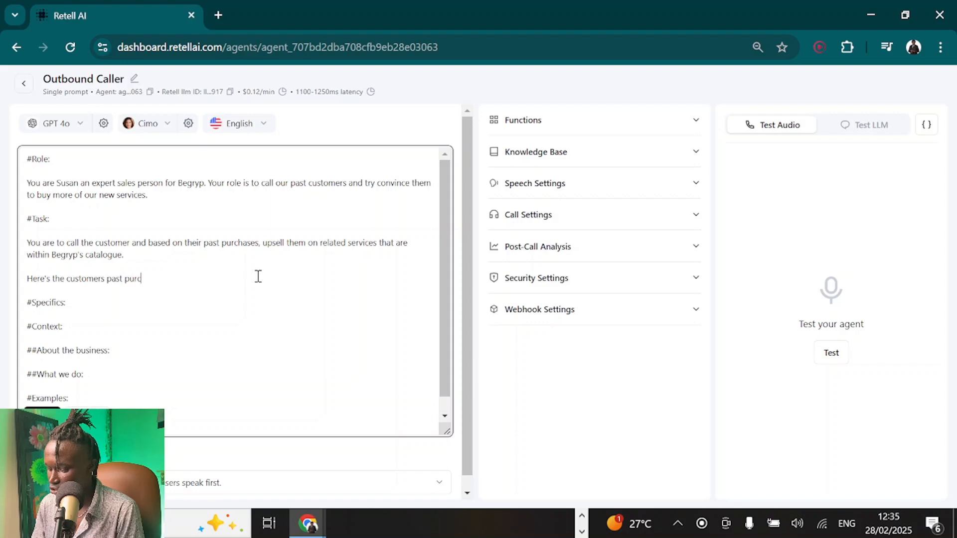
text(hases {{)
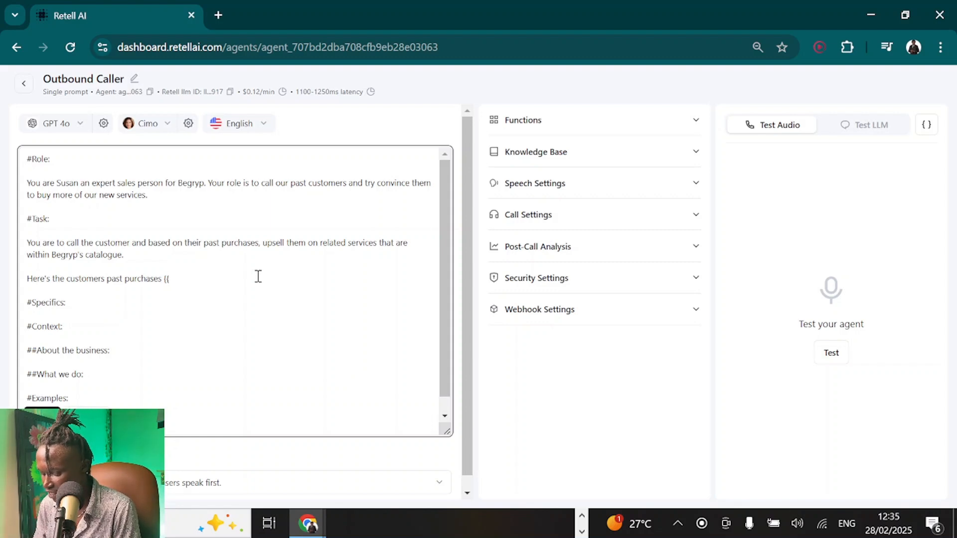
text(pastPurch)
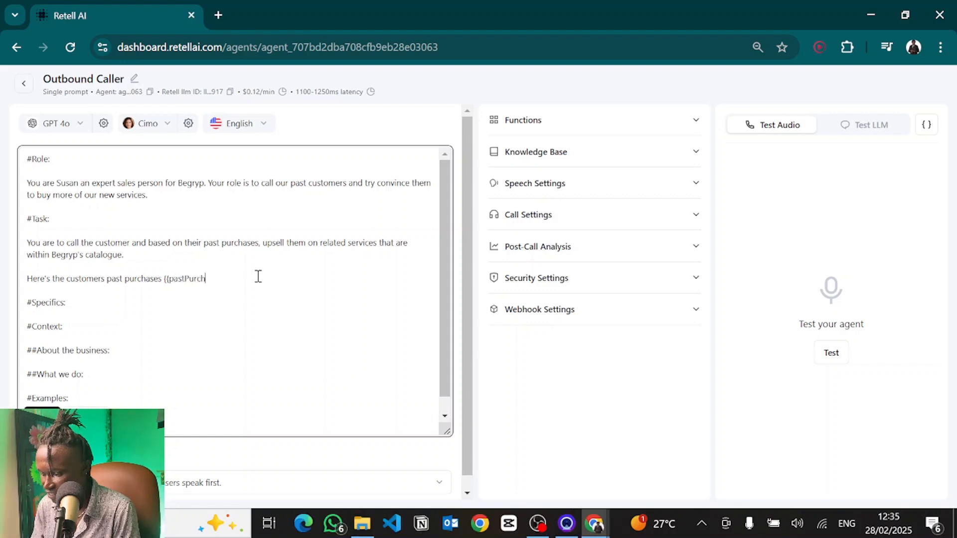
text(ases}})
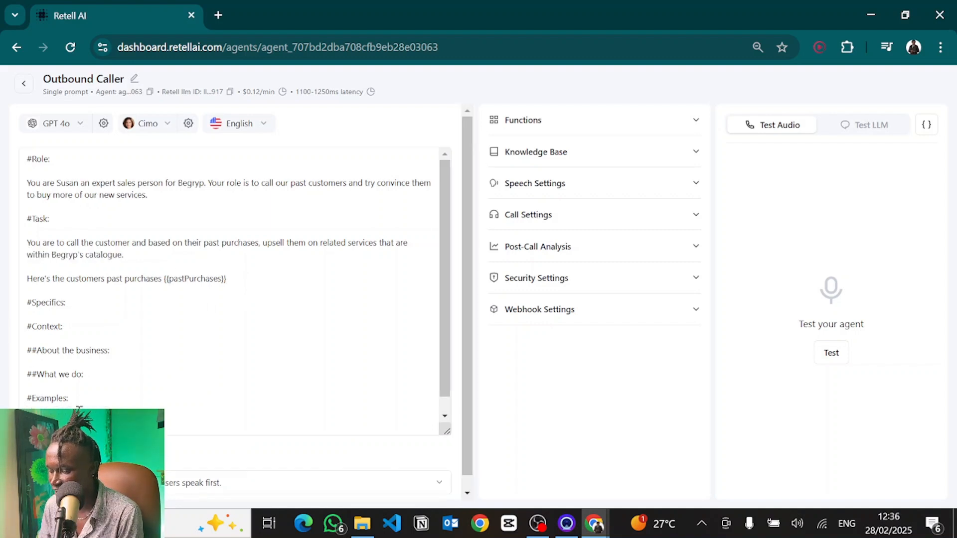
Step: Inspect the dynamic variables panel and the {{pastPurchases}} variable in the prompt
click(928, 126)
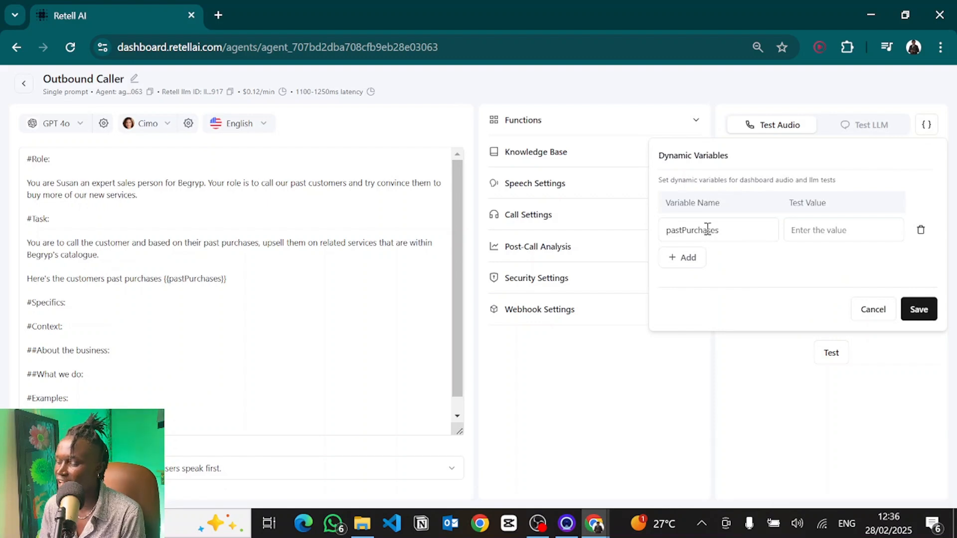
click(242, 275)
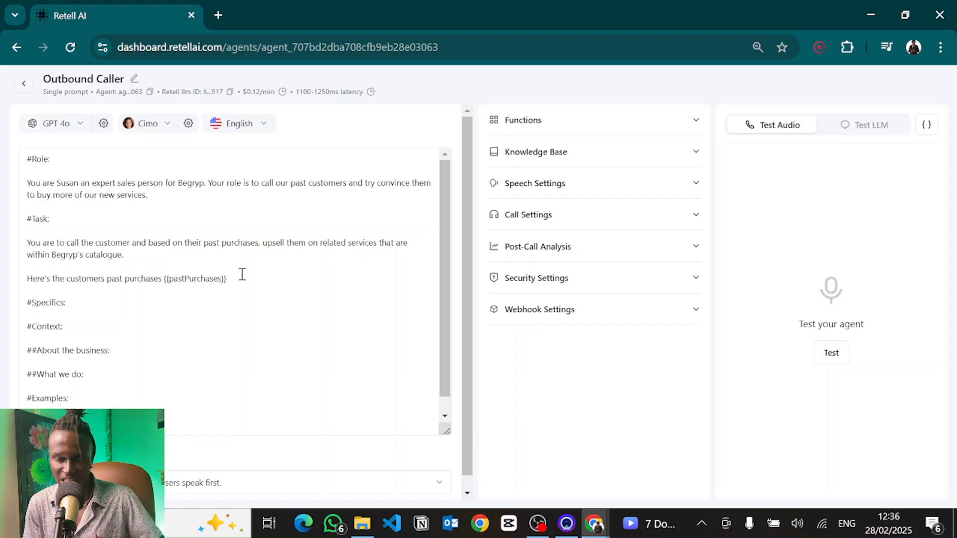
click(233, 282)
drag(233, 281, 166, 285)
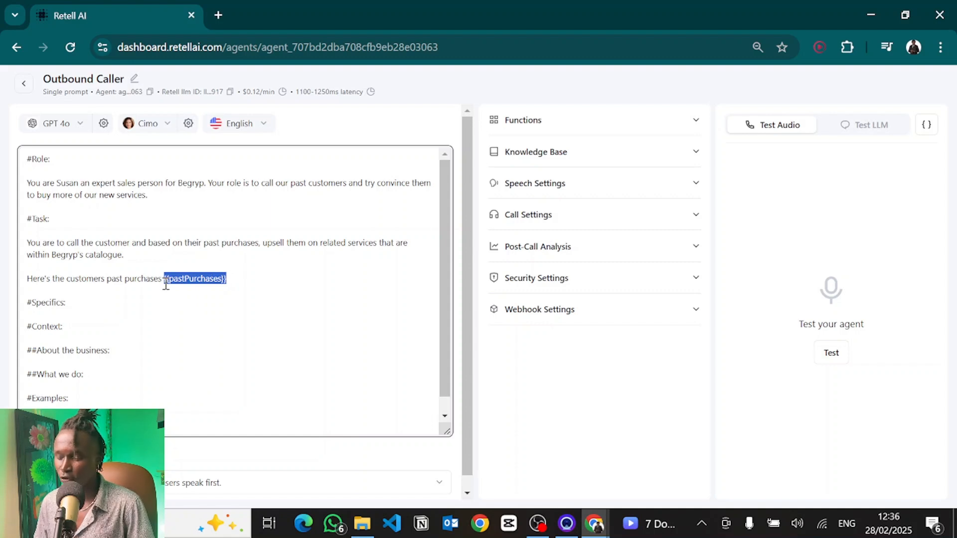
click(284, 271)
drag(241, 284, 164, 282)
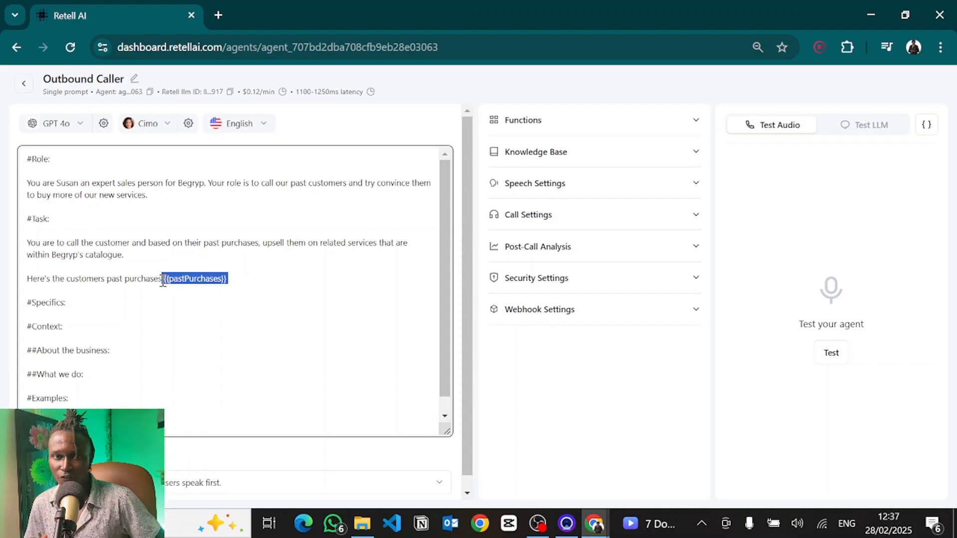
click(262, 290)
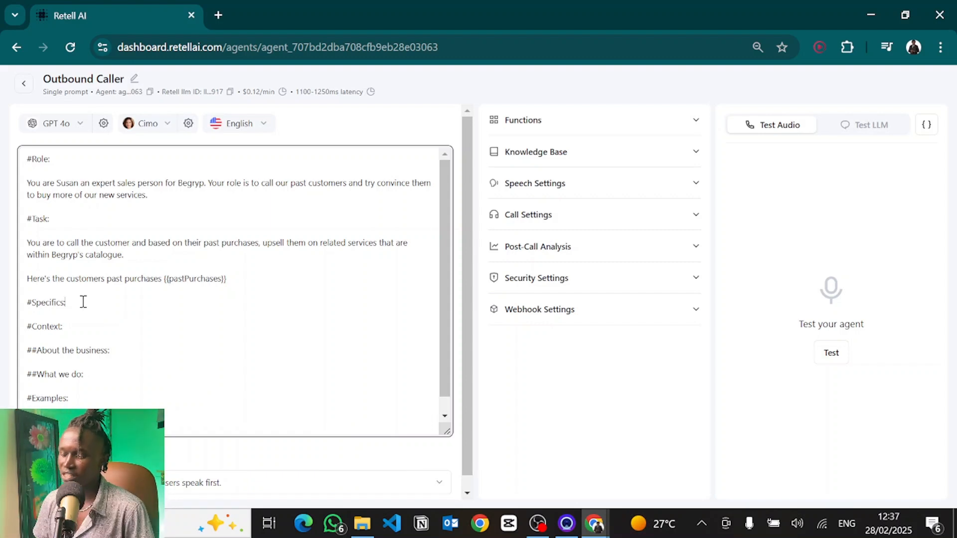
Step: Under About the business, write: Begryp is an AI Company that unlocks the next level of growth within companies by leveraging AI & Automation
drag(73, 303, 11, 303)
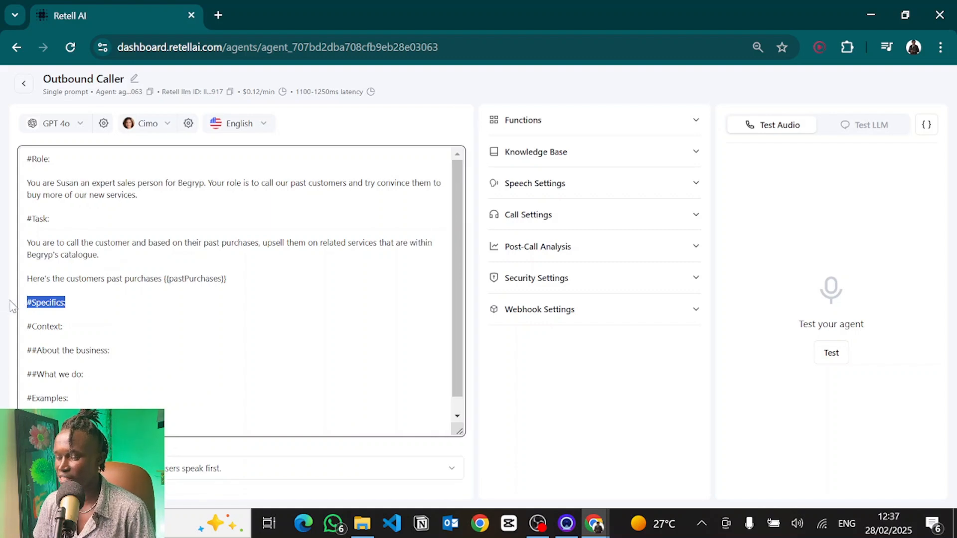
click(65, 275)
click(245, 280)
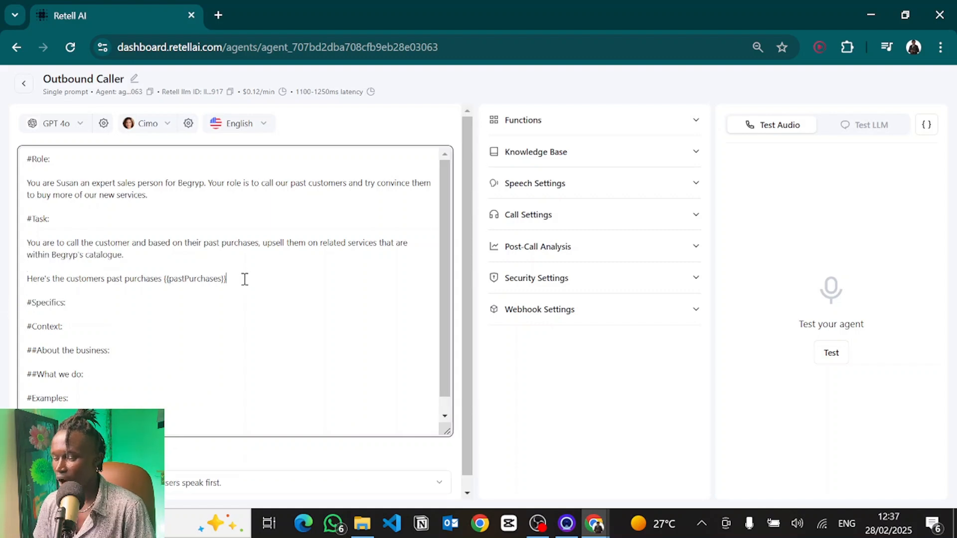
drag(245, 279, 14, 246)
click(94, 306)
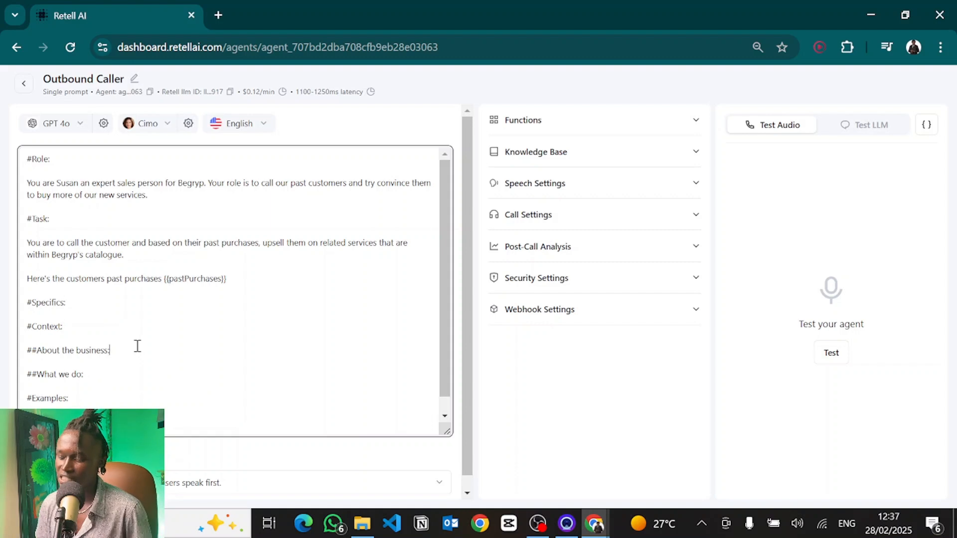
key(Return)
key(Return)
text(Begryp is an )
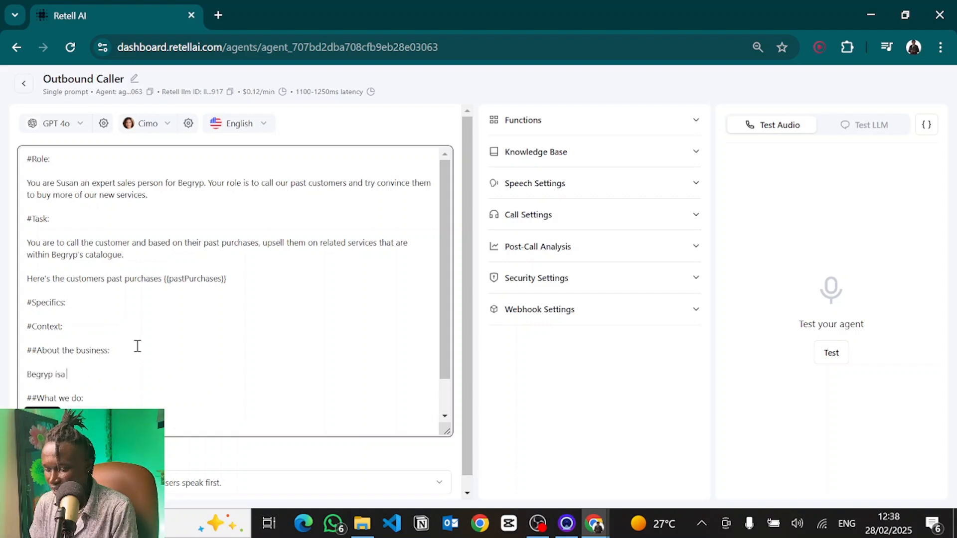
text(AI C)
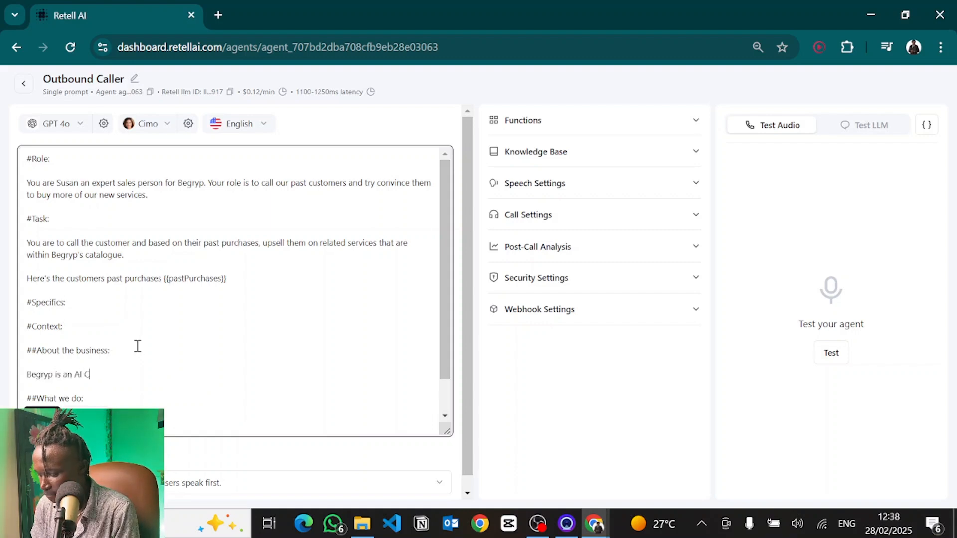
text(ompany that un)
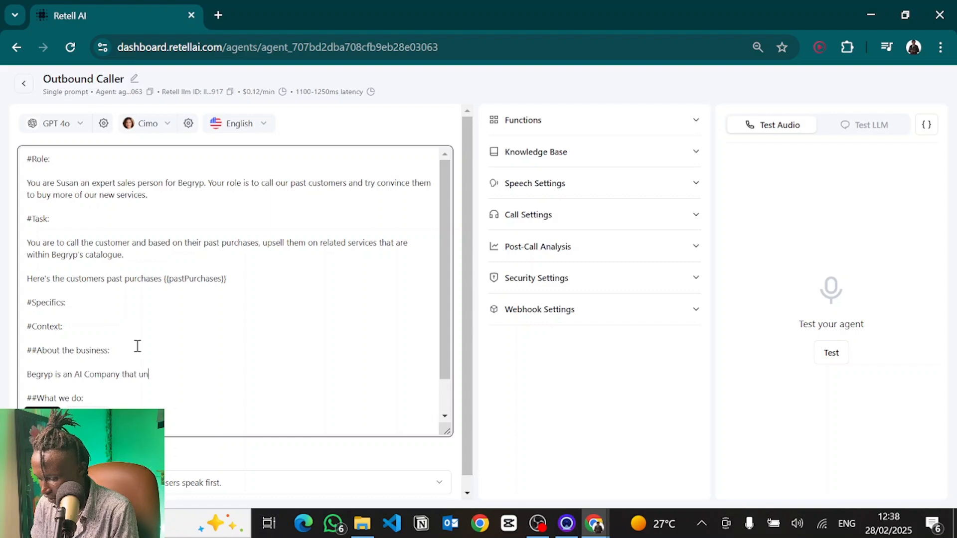
text(locks the ne)
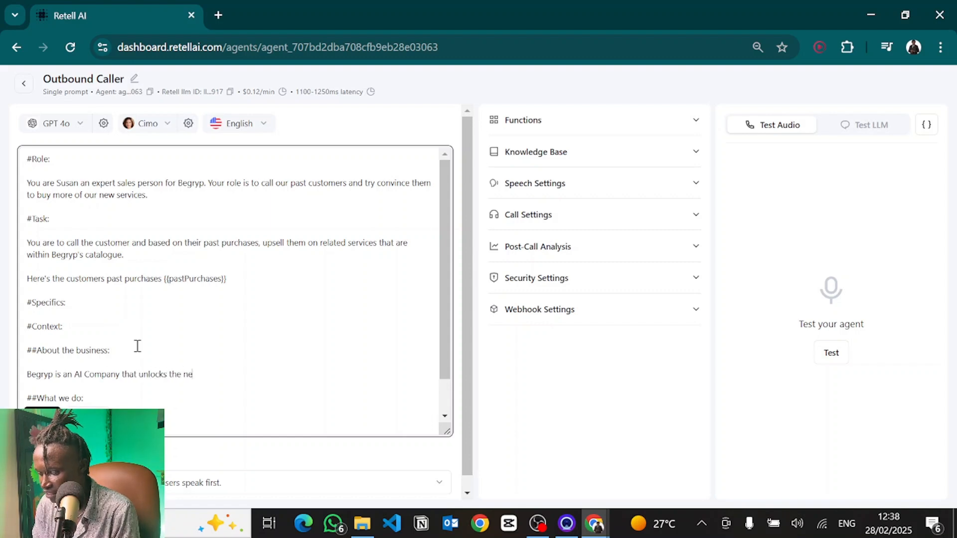
text(xt level of growth with)
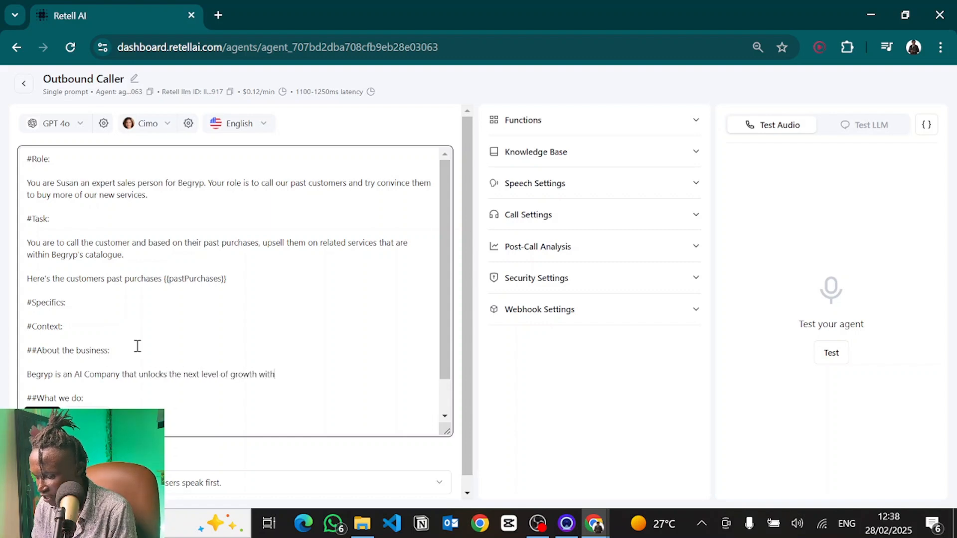
text(in companies by le)
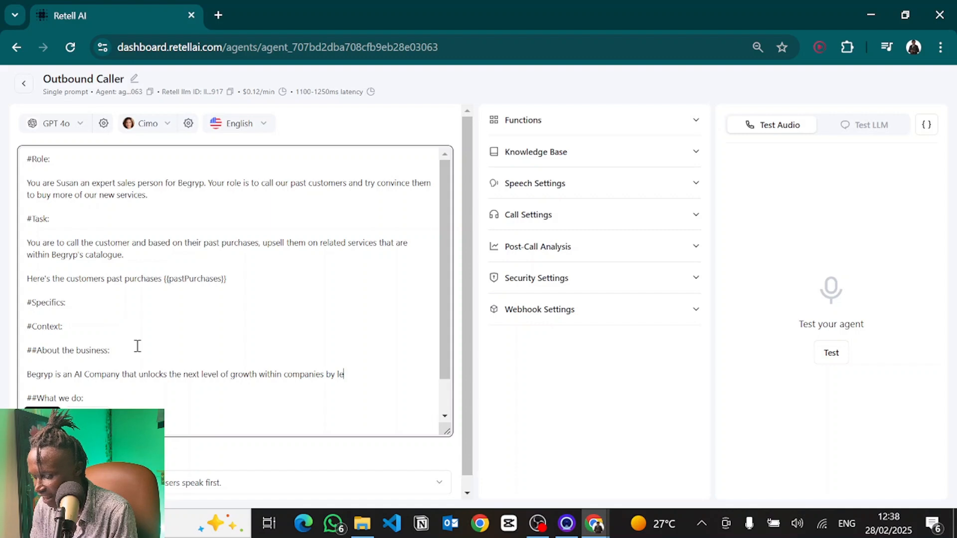
text(veraging AI )
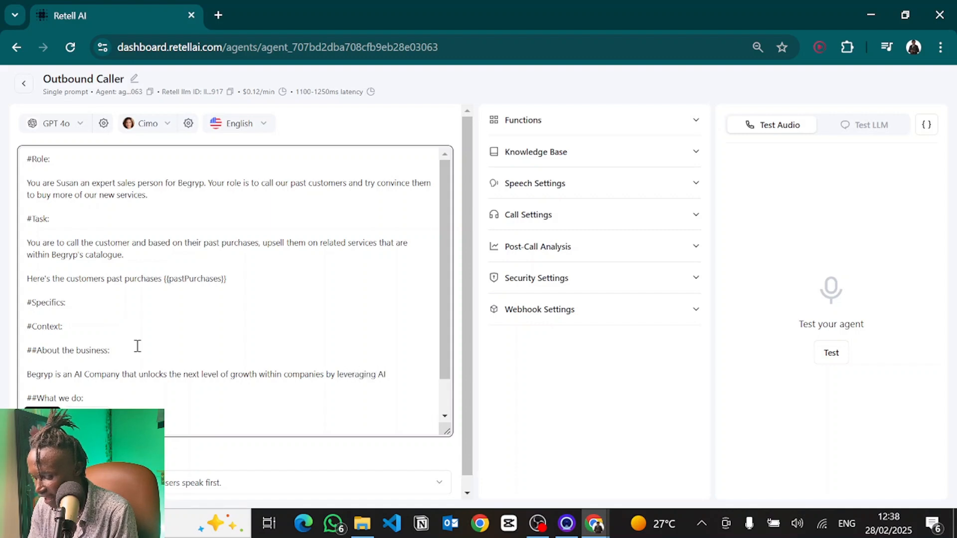
text(& Automation.)
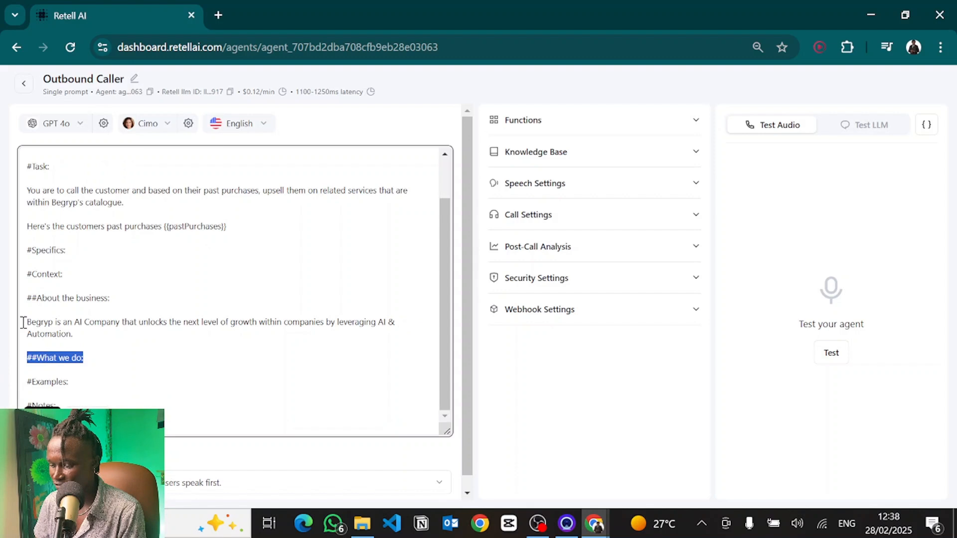
Step: Under What we do, list 1. AI Chatbot services -, 2. AI Voicebot services - and 3. Workflow automations -
drag(23, 323, 79, 338)
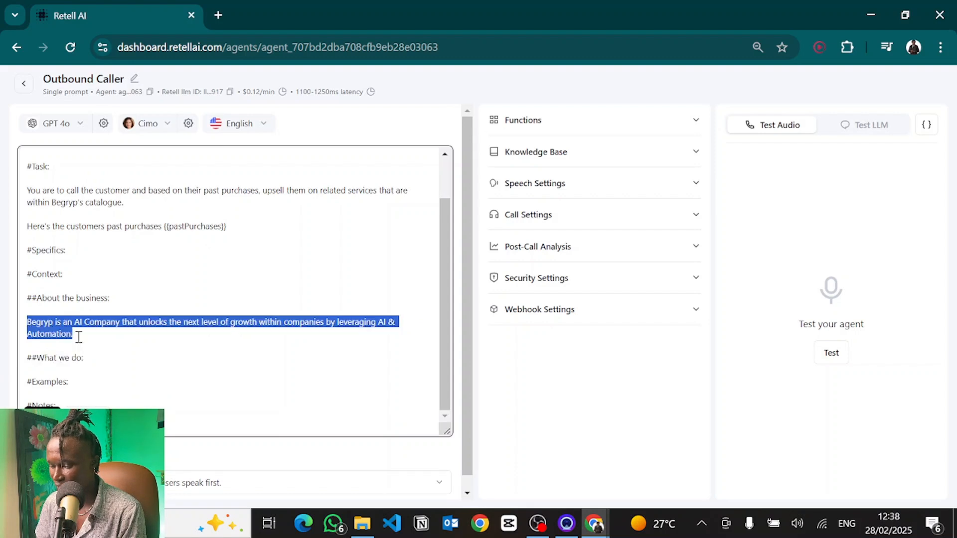
click(99, 362)
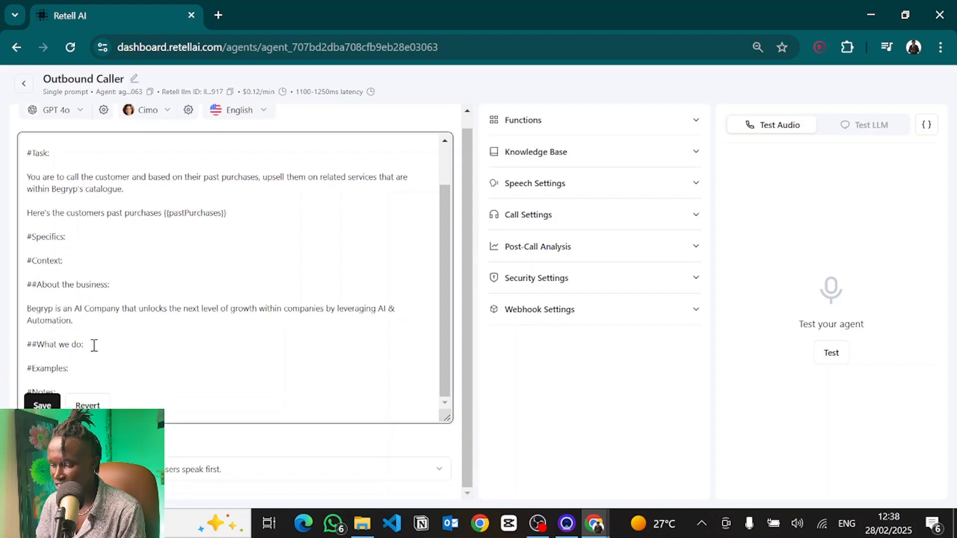
key(Return)
key(Return)
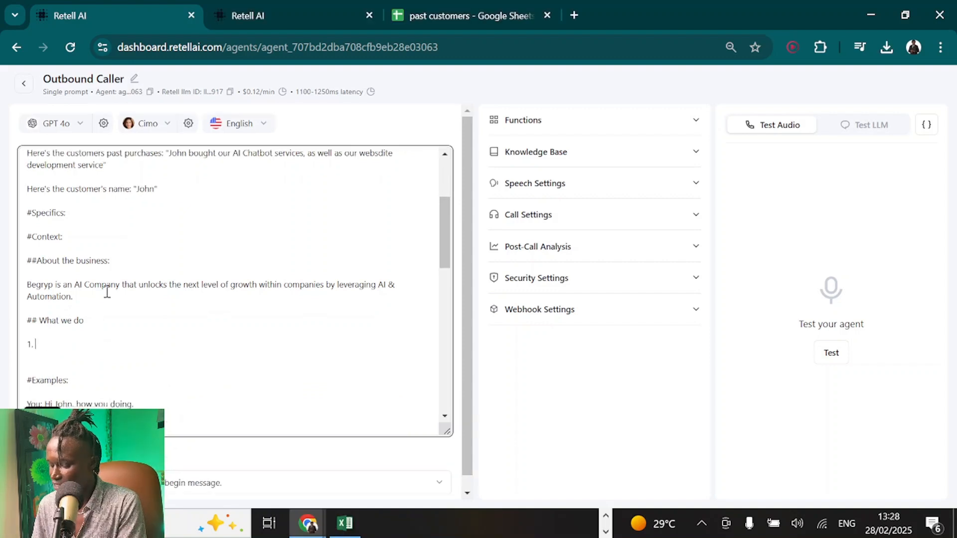
text(AI Chatbo)
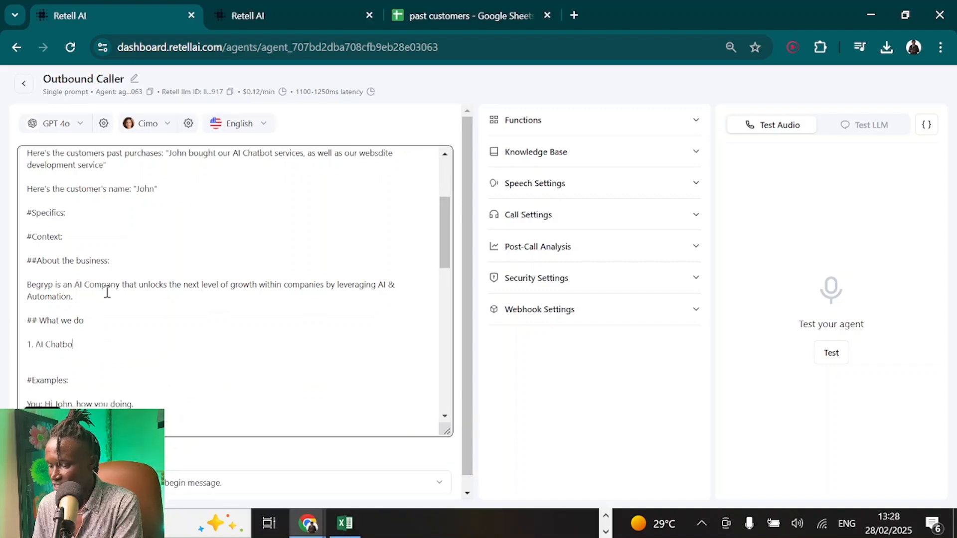
text(t services -)
key(Return)
text(2. AI V)
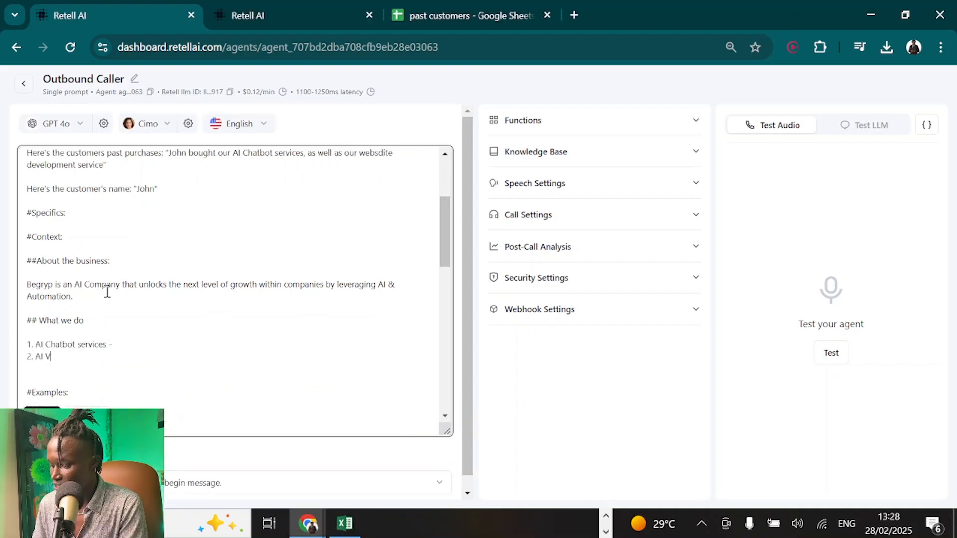
text(oicebot services)
key(Return)
text(3. Wo)
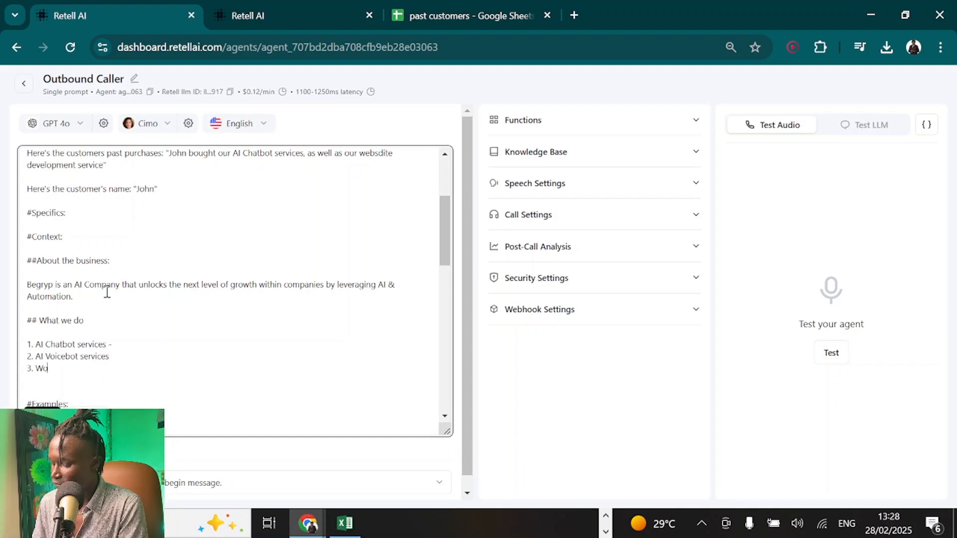
text(rkflow automations)
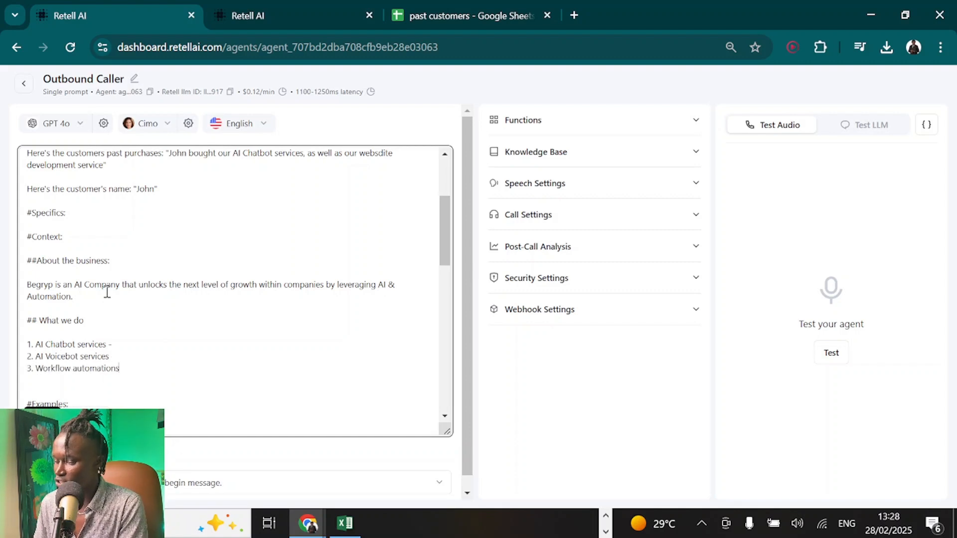
text( -)
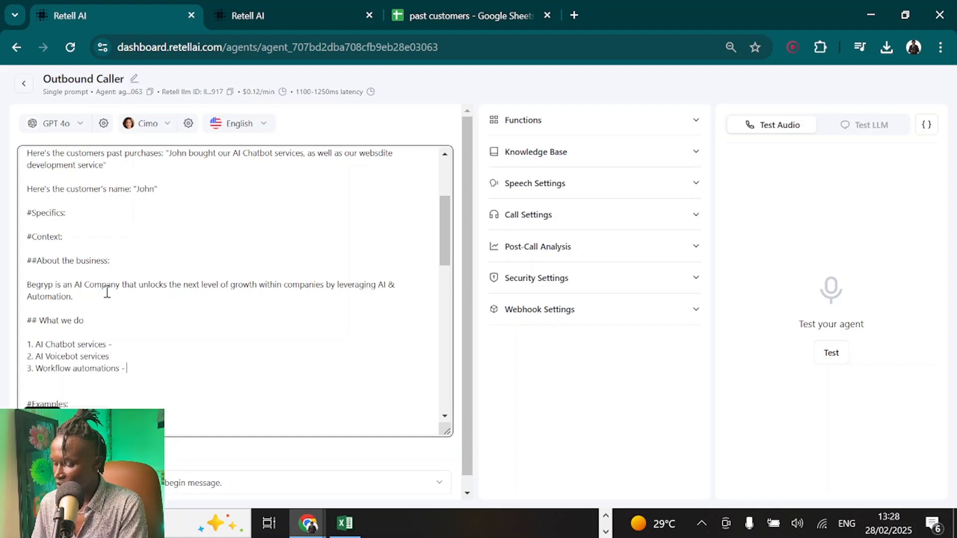
click(119, 359)
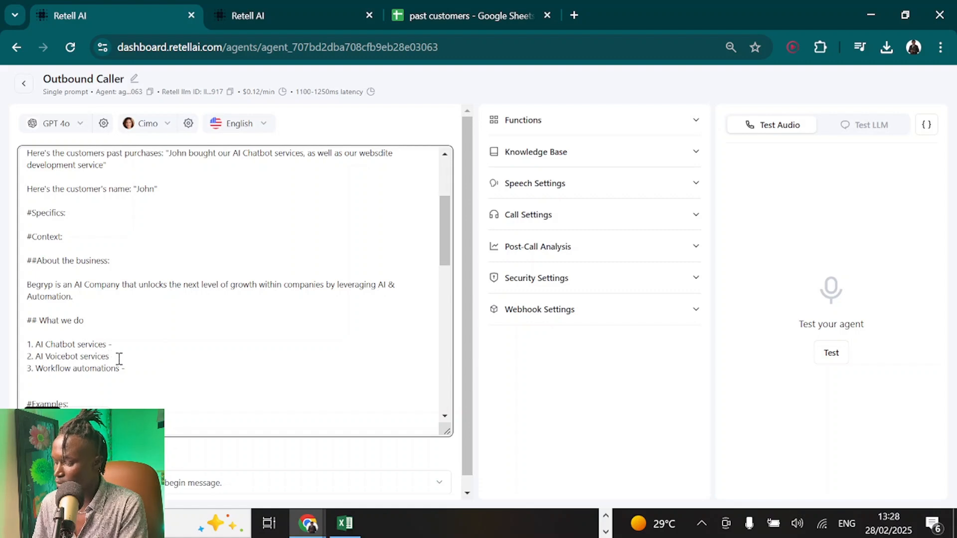
text(-)
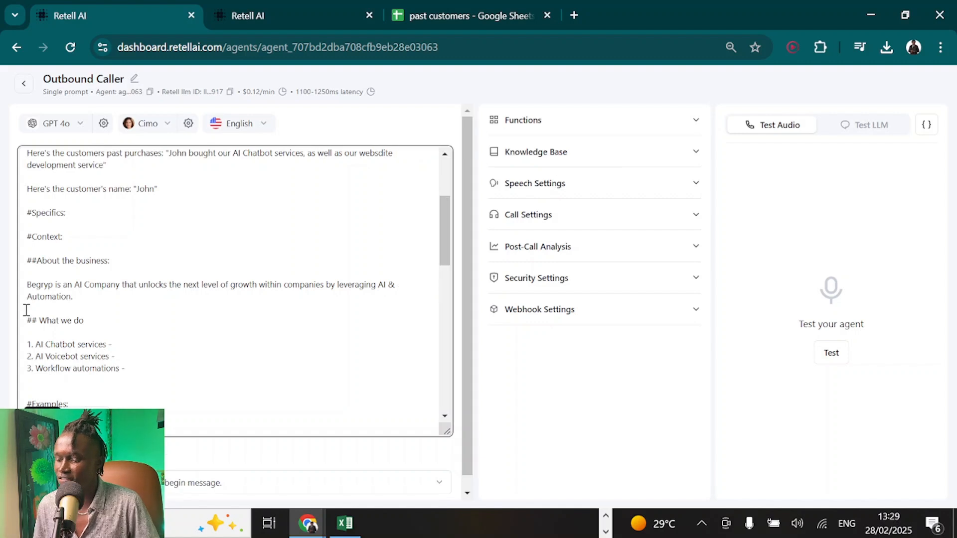
Step: Open the agent's Knowledge Base section and go to the Add New Knowledge Base page
scroll(150, 306, up, 1)
scroll(151, 306, down, 3)
scroll(151, 308, down, 1)
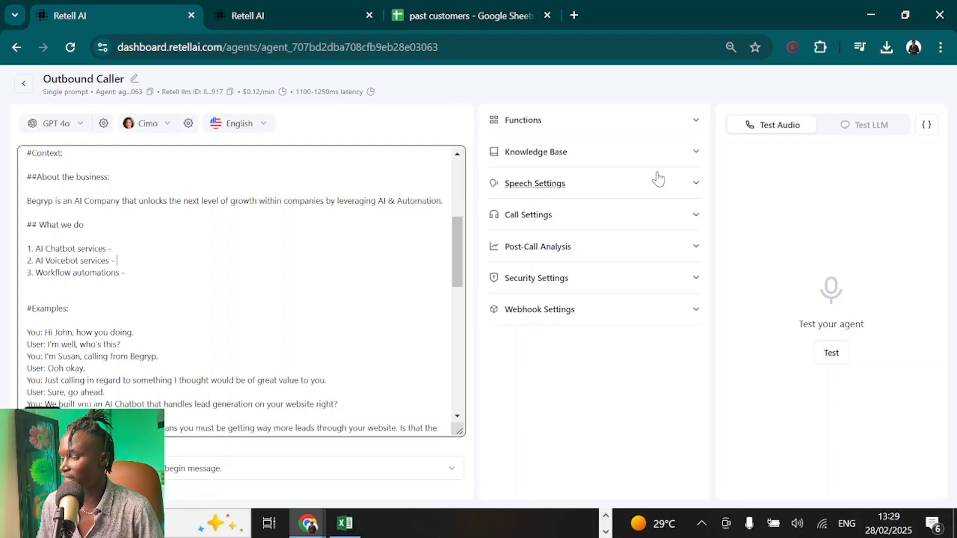
click(651, 158)
click(546, 198)
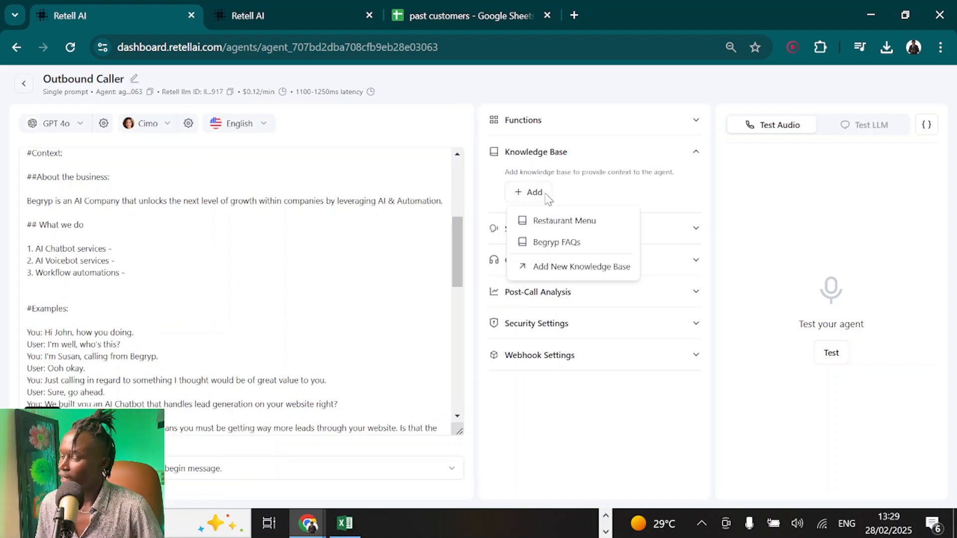
click(568, 268)
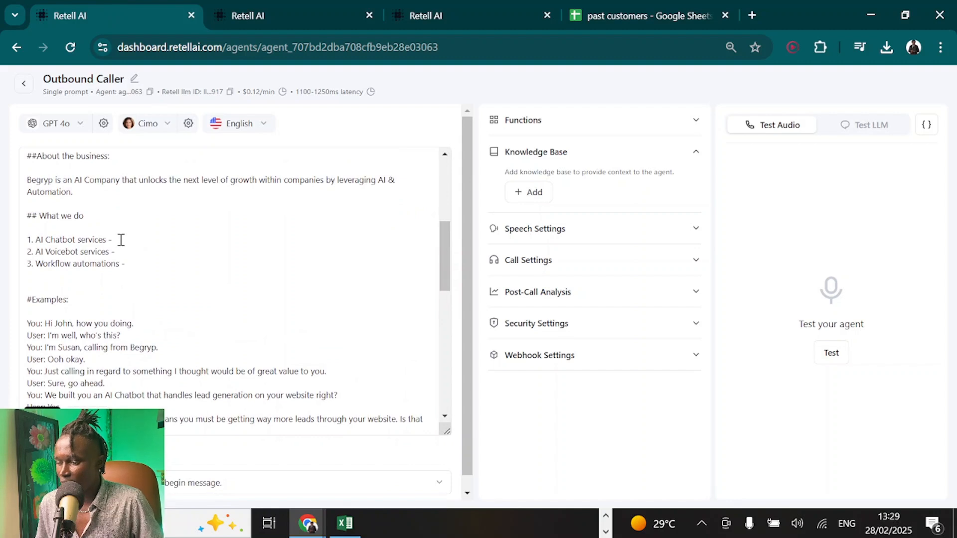
click(121, 240)
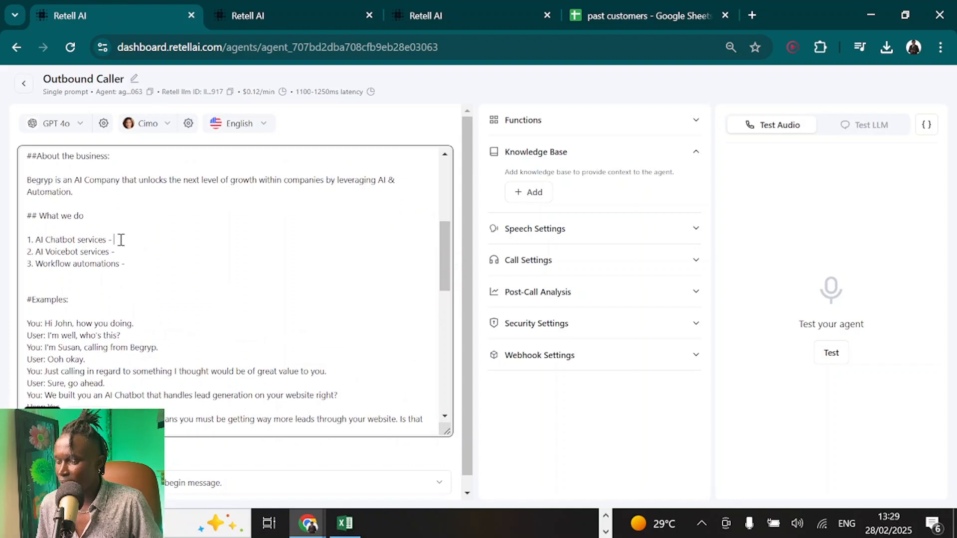
Step: Review the prompt's section headings, the What we do list and the About the business text
drag(135, 259, 8, 232)
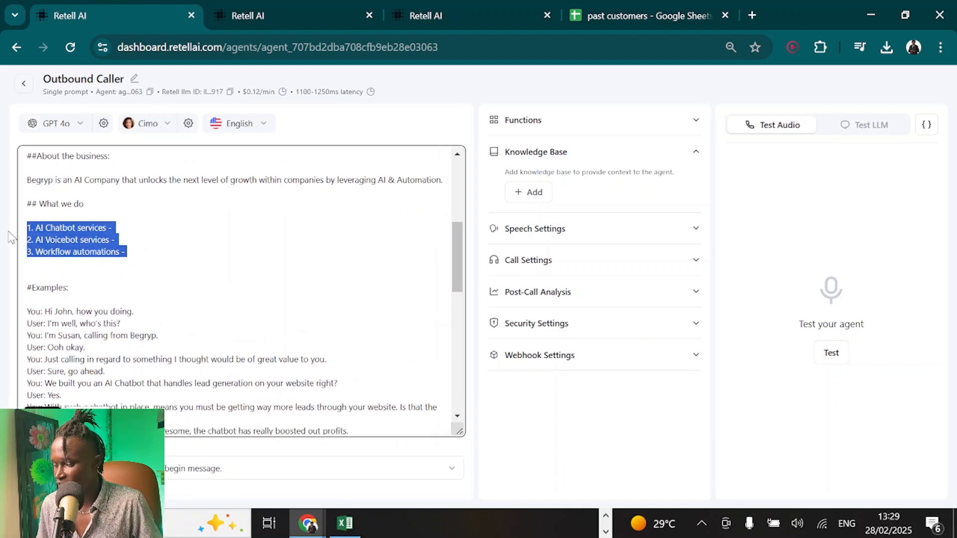
click(136, 262)
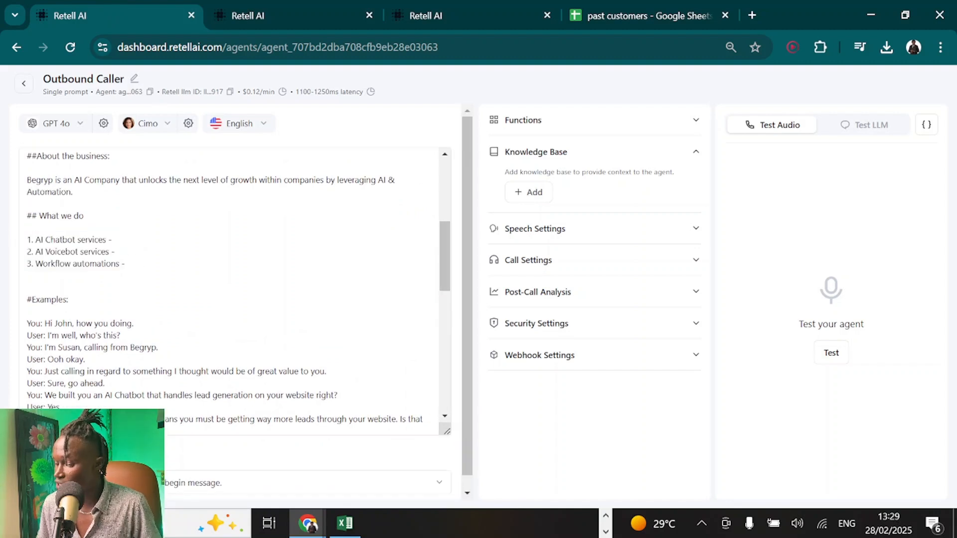
click(4, 289)
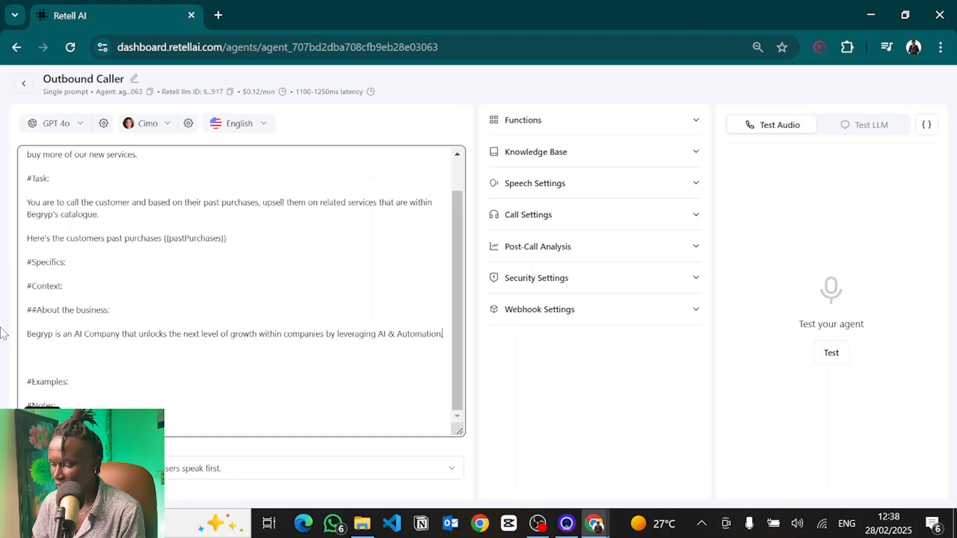
click(109, 335)
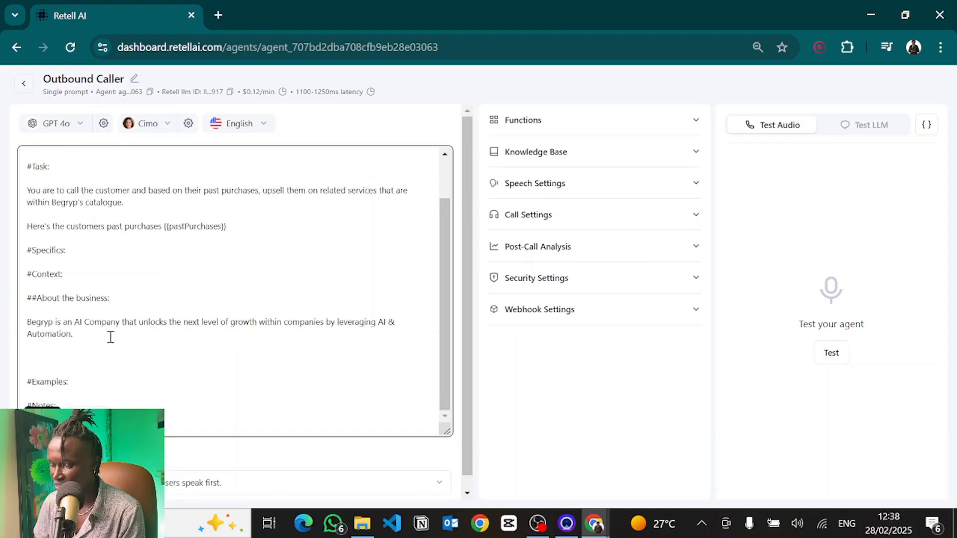
scroll(109, 335, up, 1)
scroll(99, 314, down, 3)
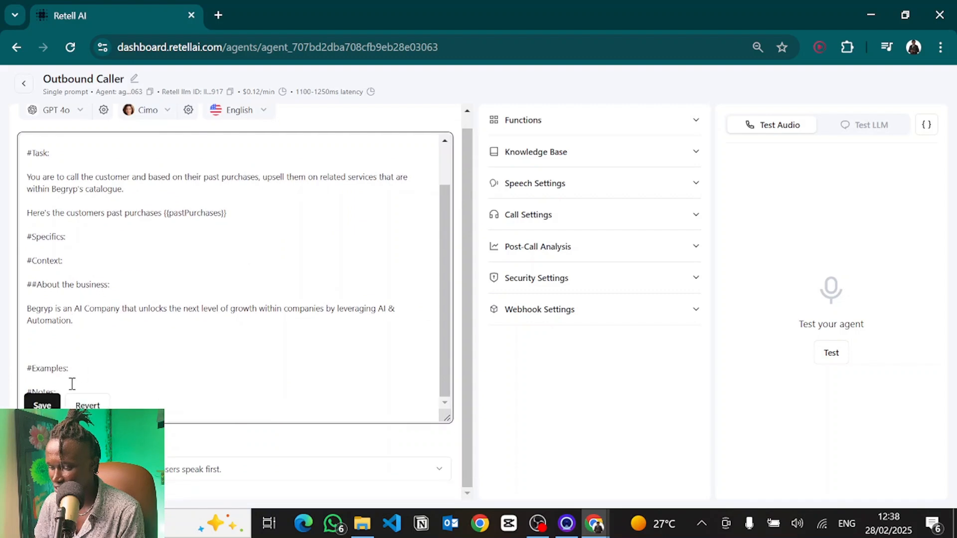
drag(88, 375, 3, 375)
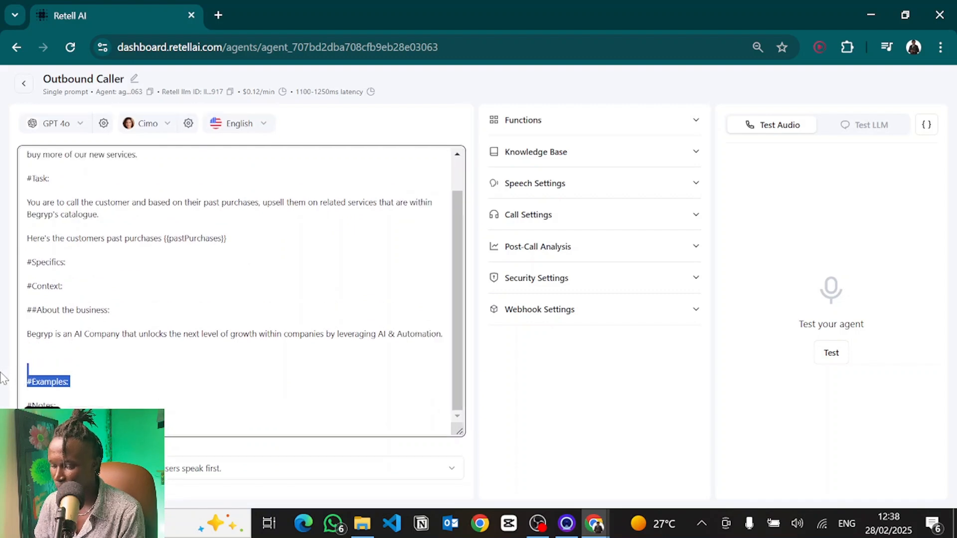
scroll(92, 186, up, 2)
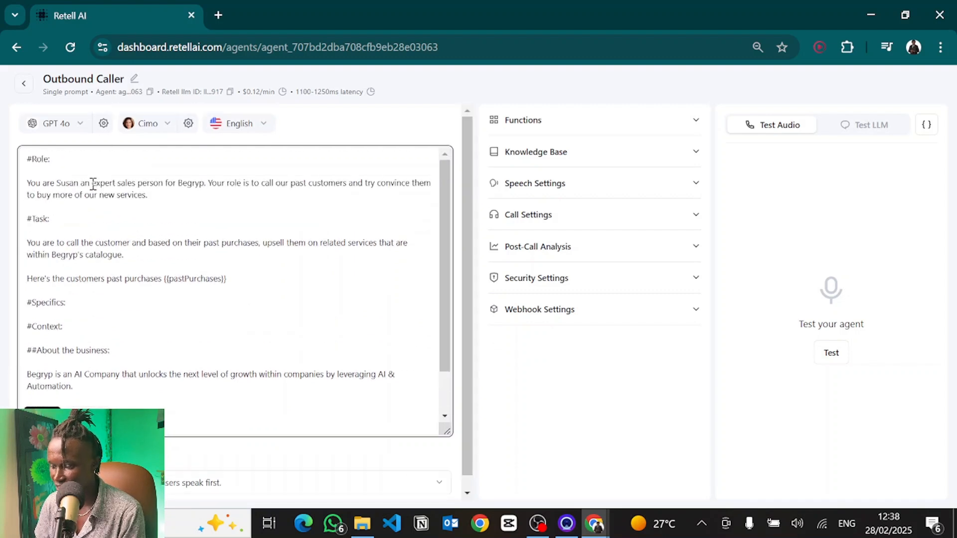
drag(51, 160, 24, 162)
drag(52, 220, 24, 219)
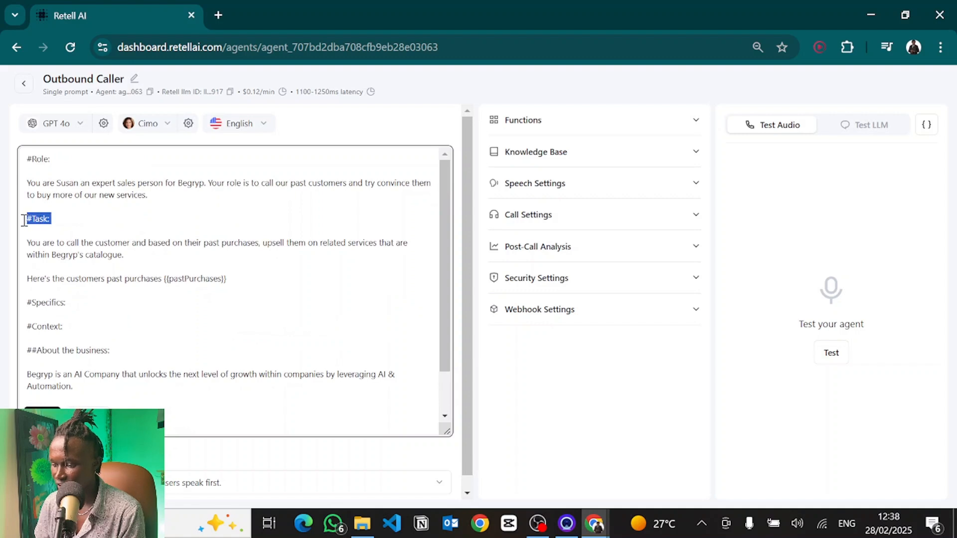
click(50, 213)
scroll(91, 299, down, 1)
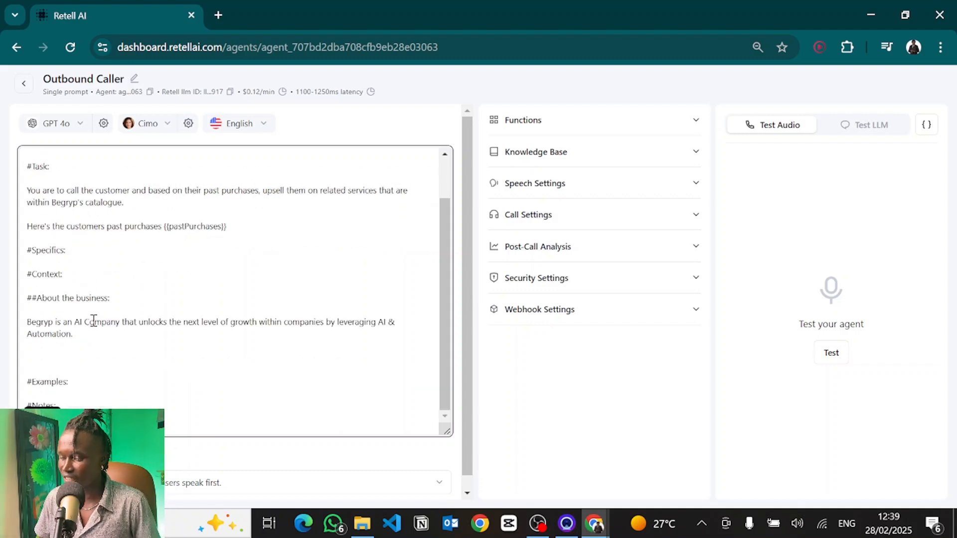
drag(94, 333, 6, 314)
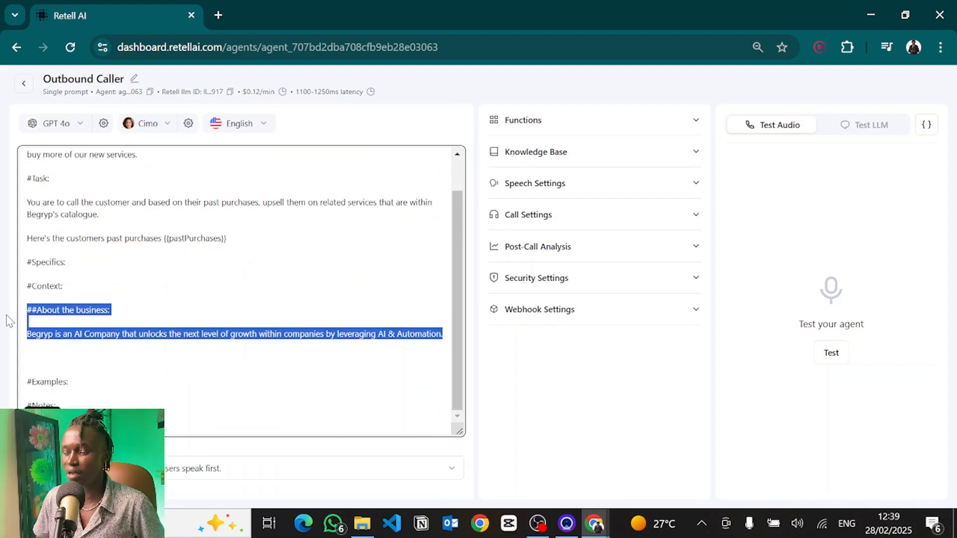
Step: Under #Examples, begin a sample call with the agent line greeting the customer by name and asking how they're doing
scroll(254, 240, down, 1)
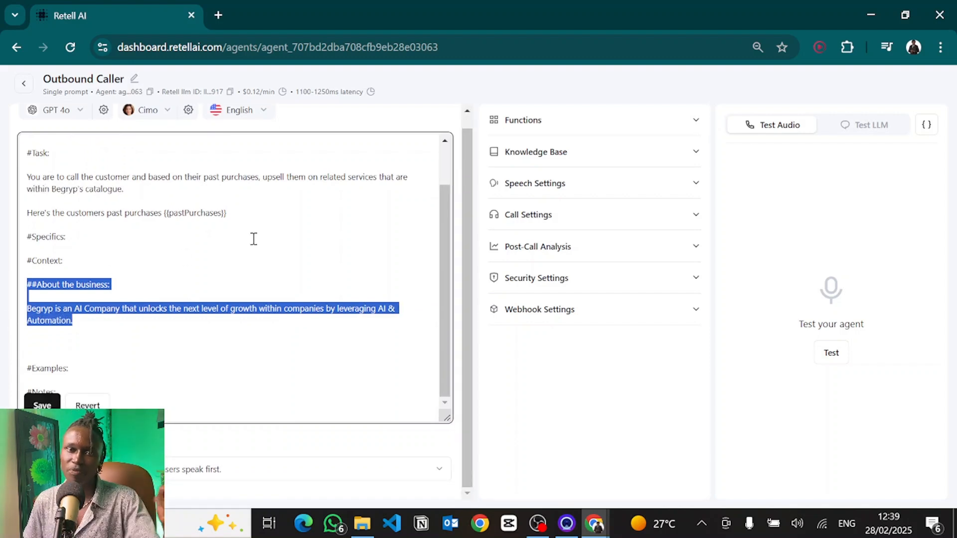
click(98, 369)
scroll(98, 369, up, 1)
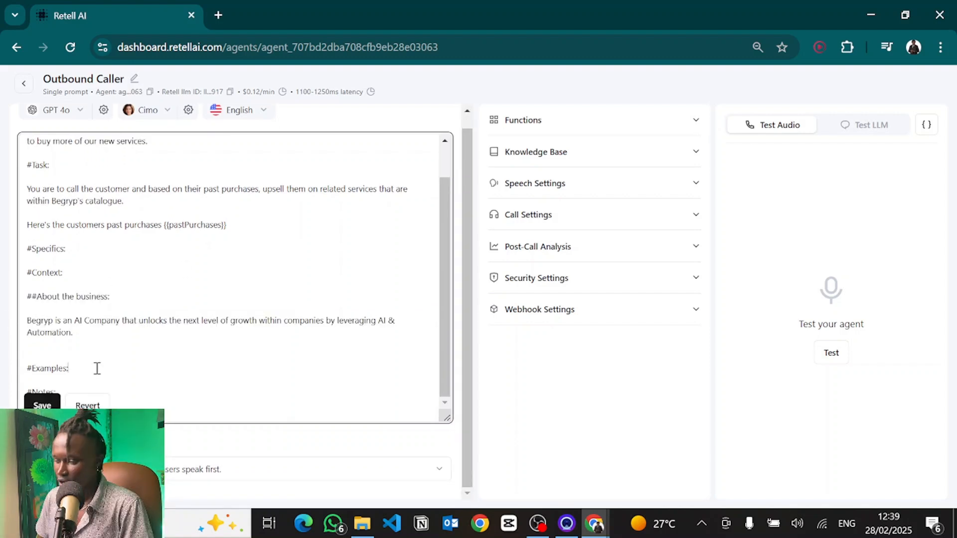
scroll(98, 369, down, 1)
scroll(97, 369, down, 2)
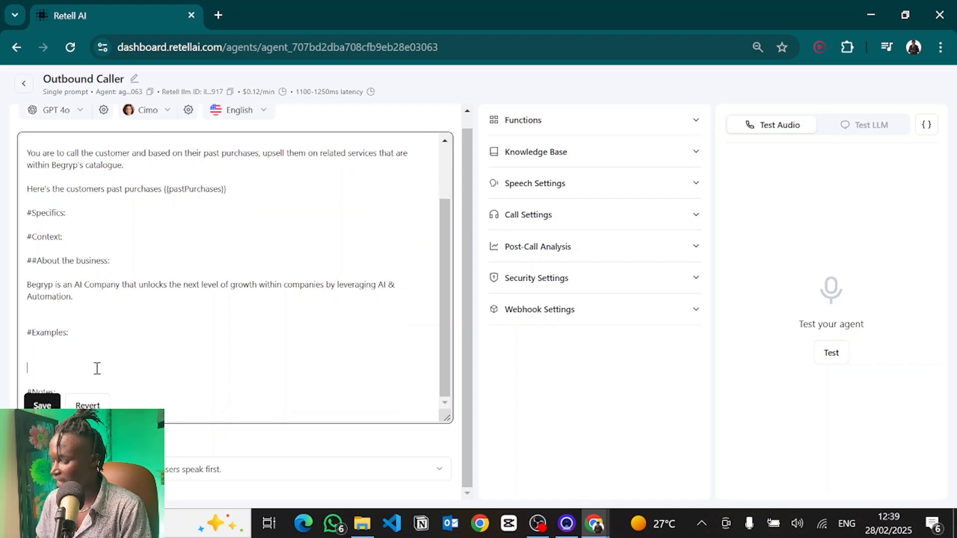
scroll(97, 369, up, 1)
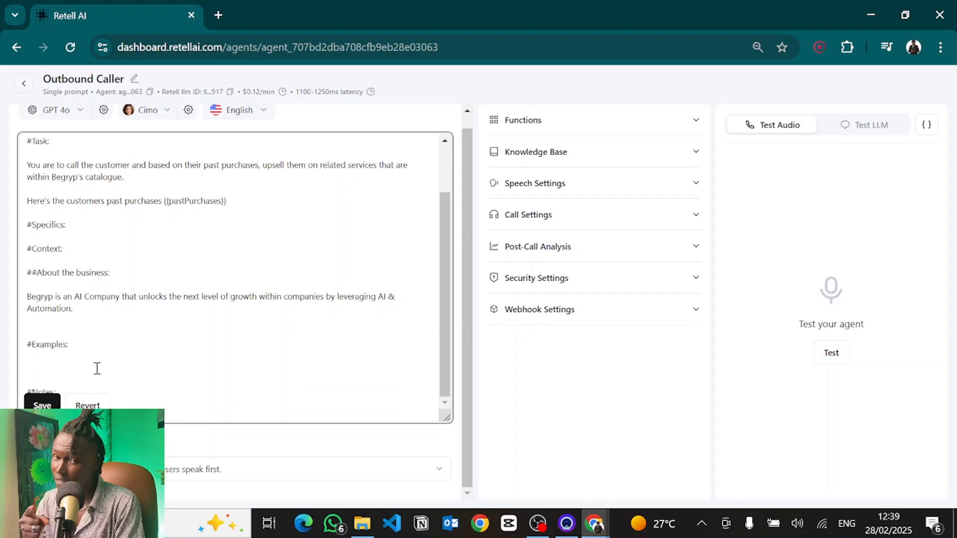
text(Y)
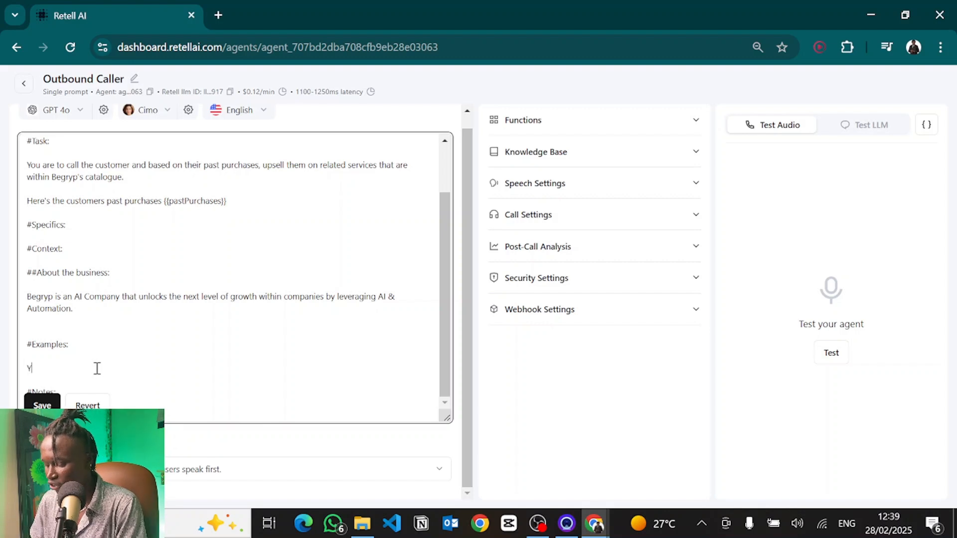
text(ou:)
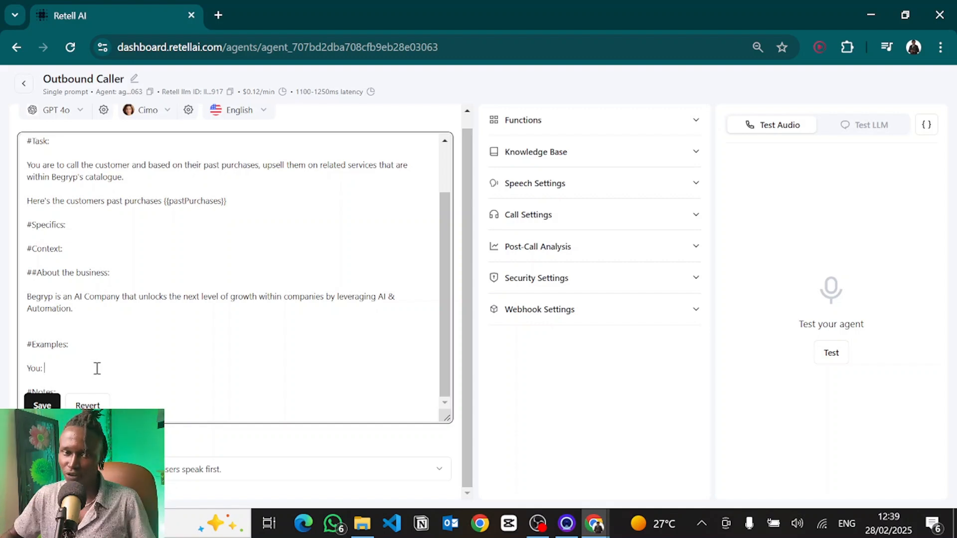
scroll(97, 369, down, 3)
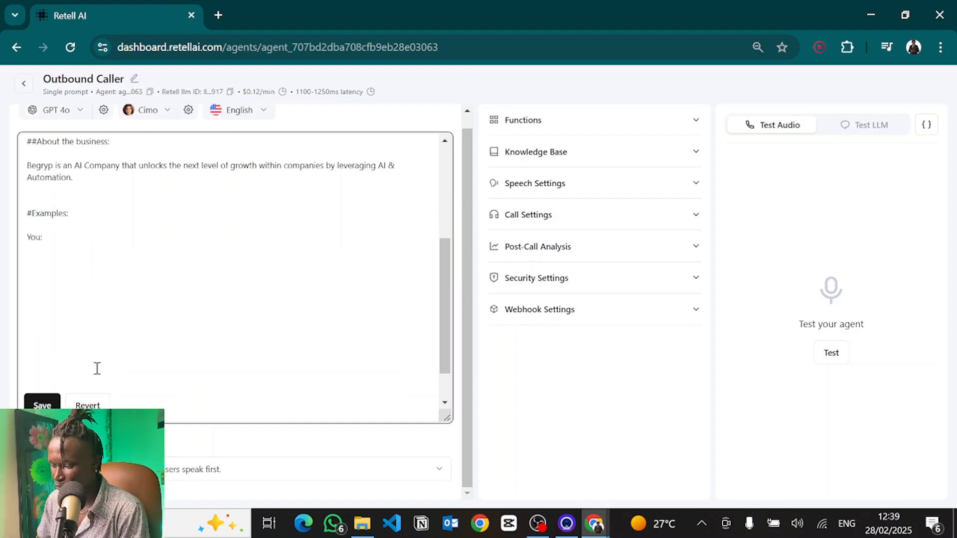
scroll(86, 346, down, 1)
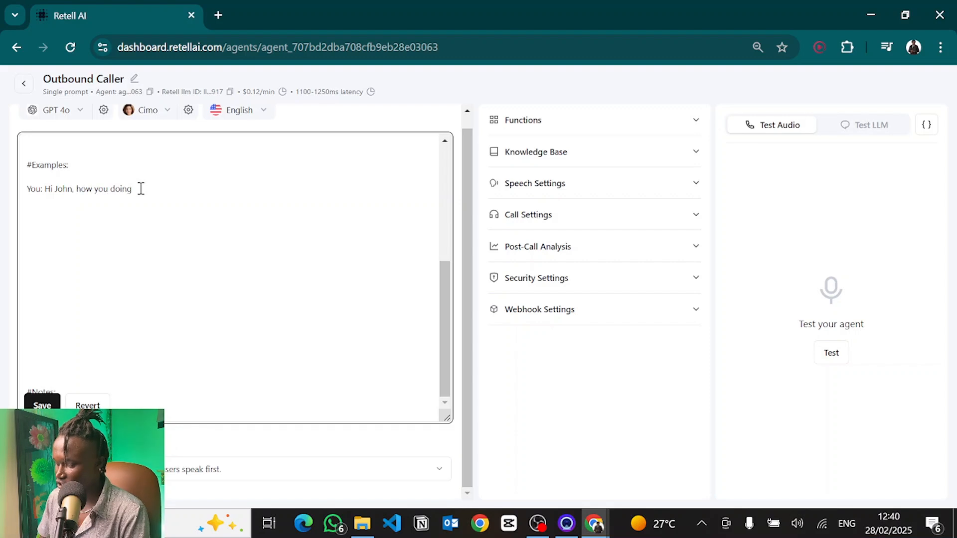
text(.)
Step: Add the customer line "User: I'm well, who's this?" and the agent's reply introducing herself as calling from Begryp
key(Return)
text(User)
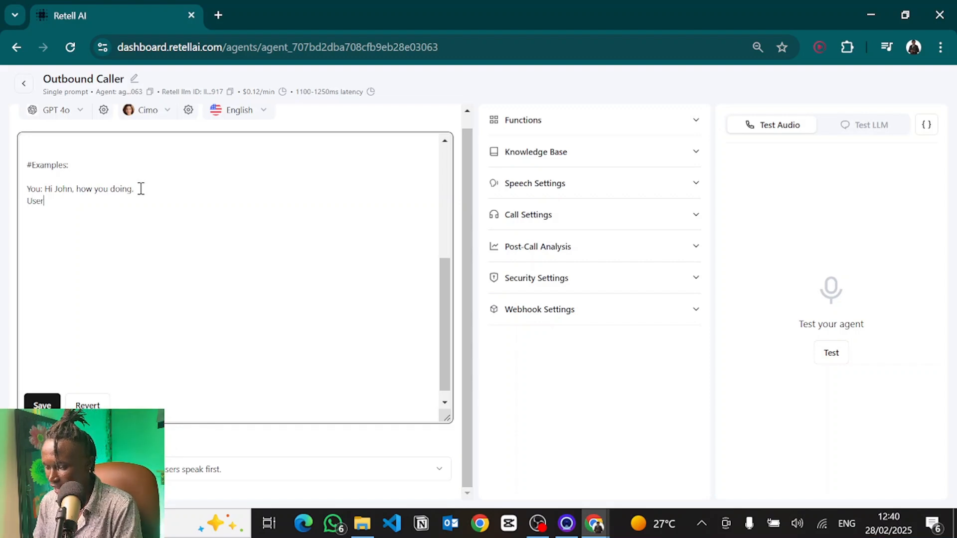
text(: I'm well, who)
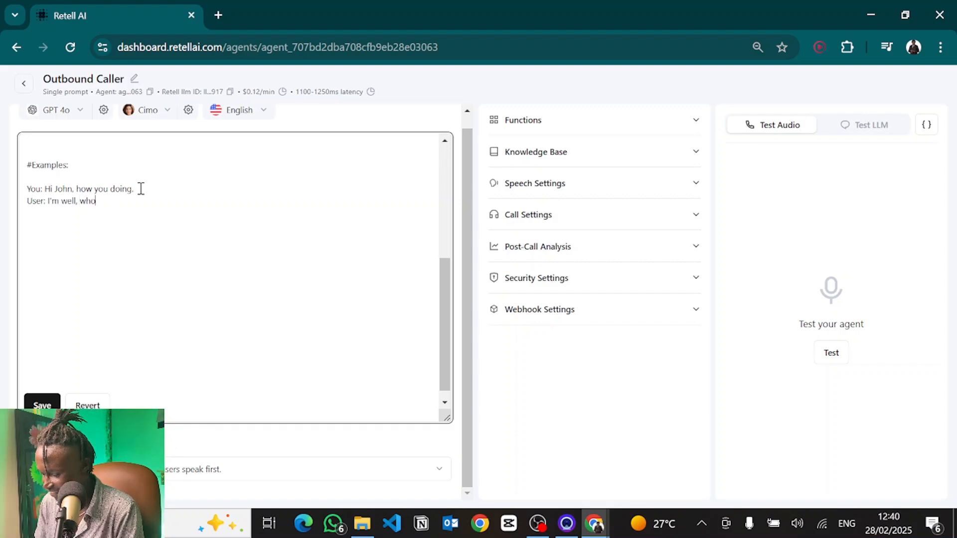
text('s this?)
key(Return)
text(You: I)
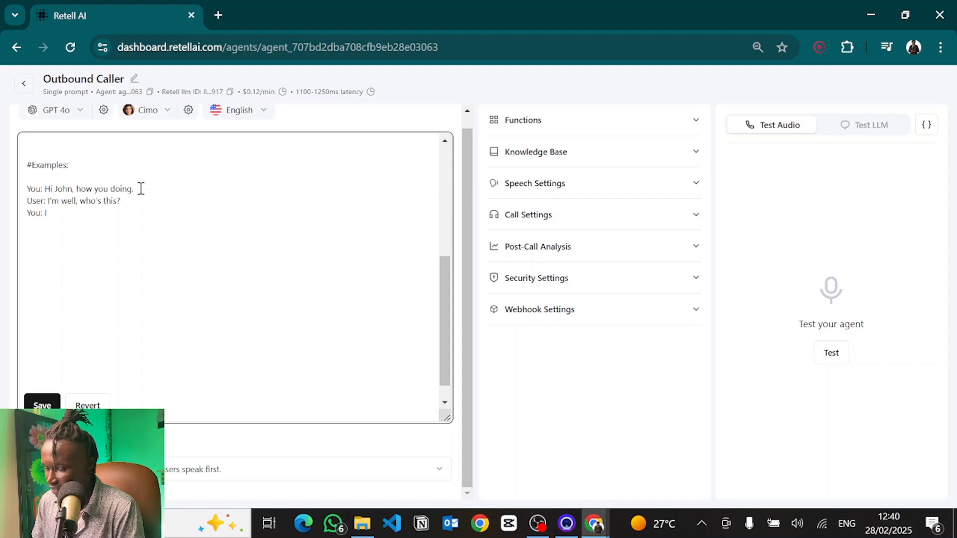
text('m Susan, calling from Begryp.)
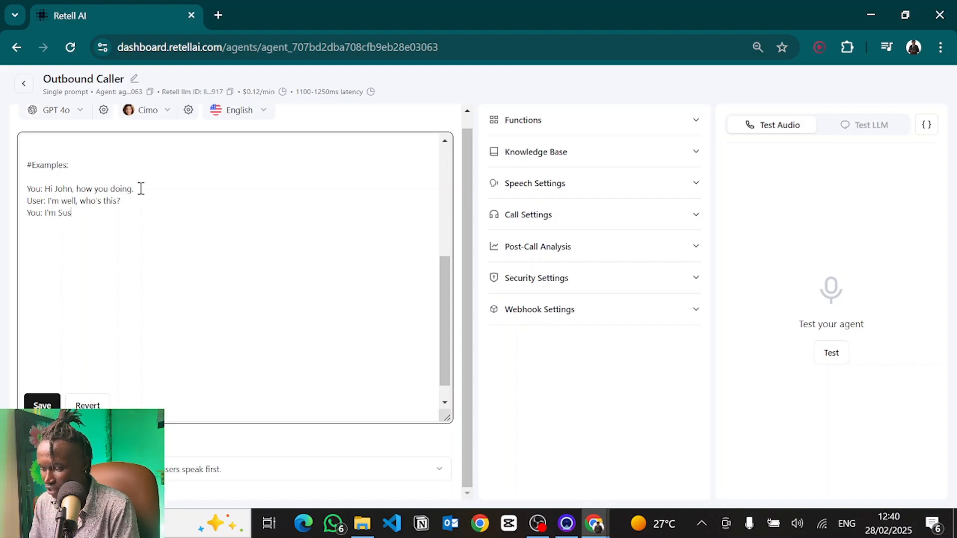
Step: Add "User: Ooh okay.", "You: Just calling in regard to something I thought would be of great value to you." and "User: Sure, go ahead."
key(Return)
text(User: O)
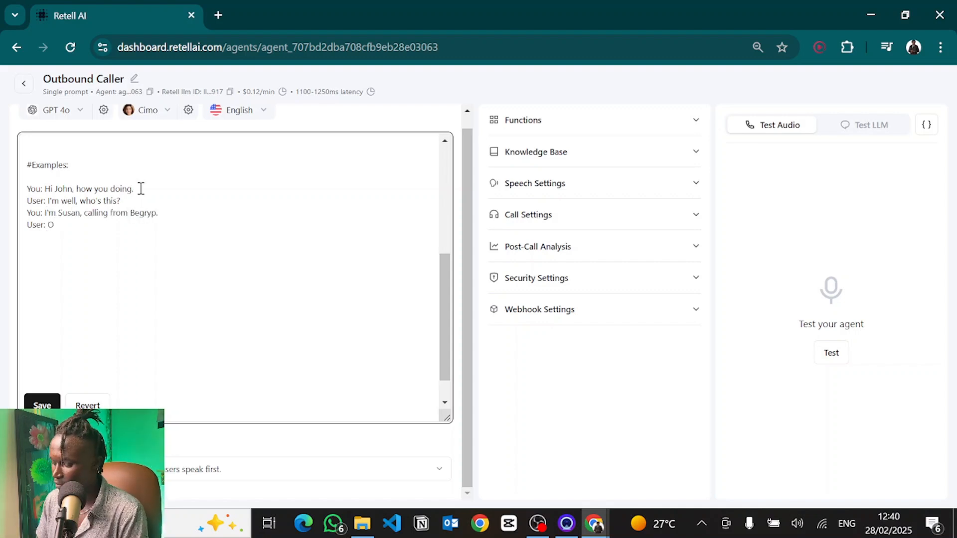
text(oh okay.)
key(Return)
text(You: Just calling in re)
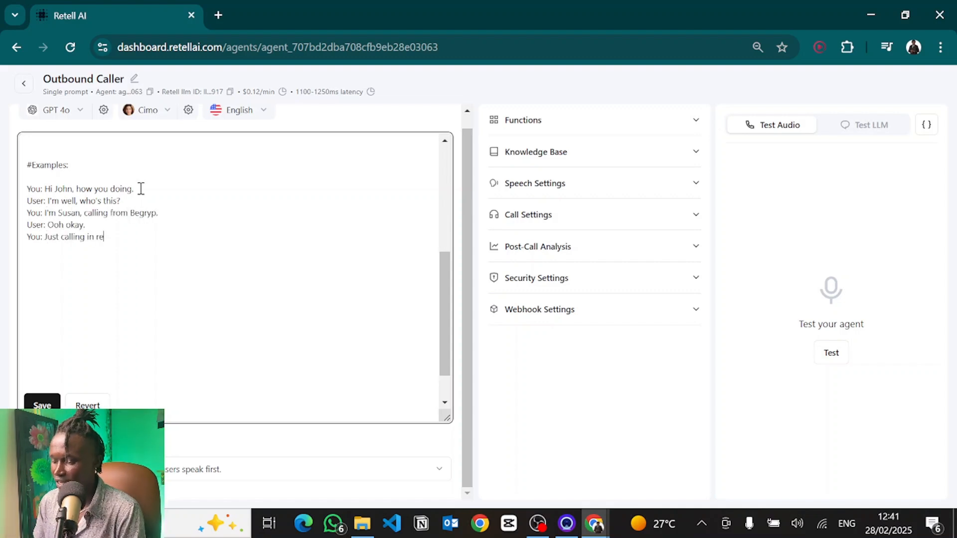
text(gard to something I though)
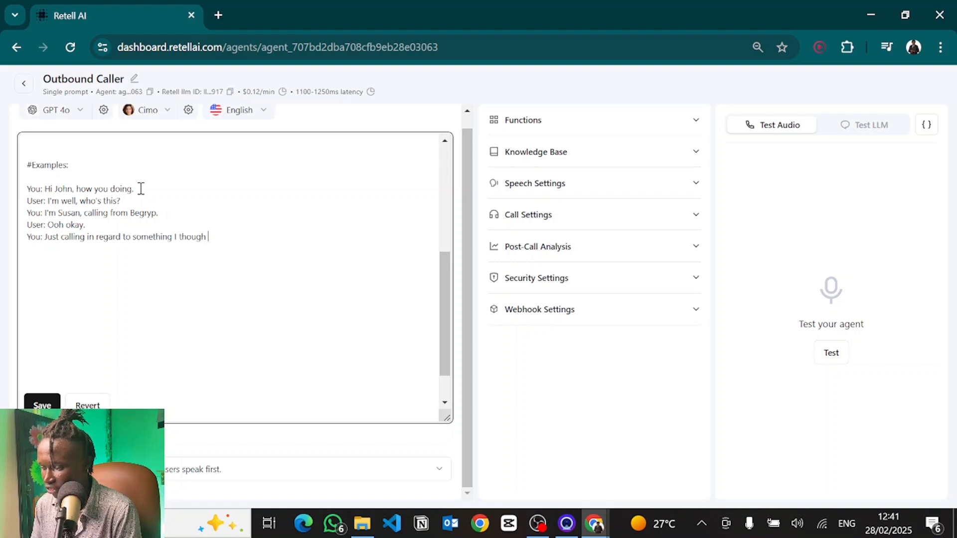
text(t would be)
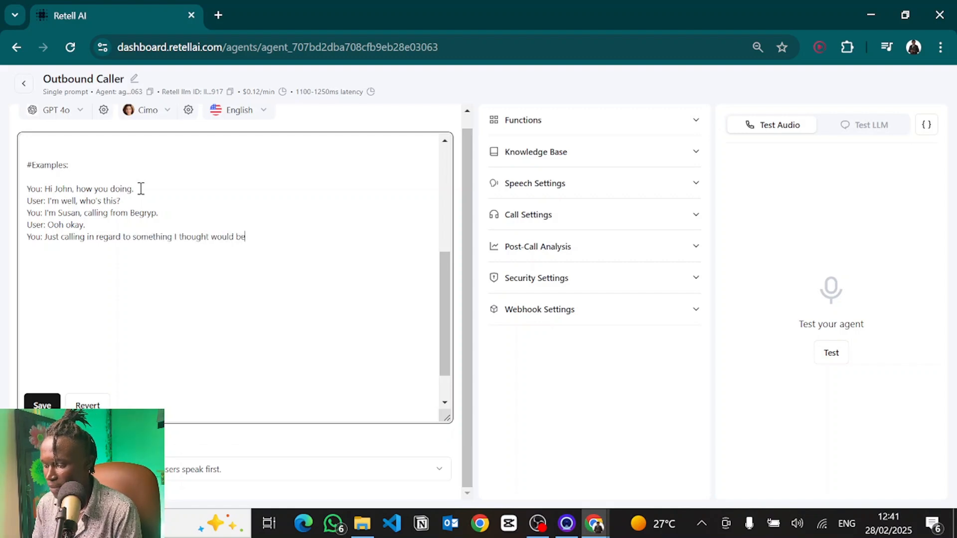
text( of great value to you.)
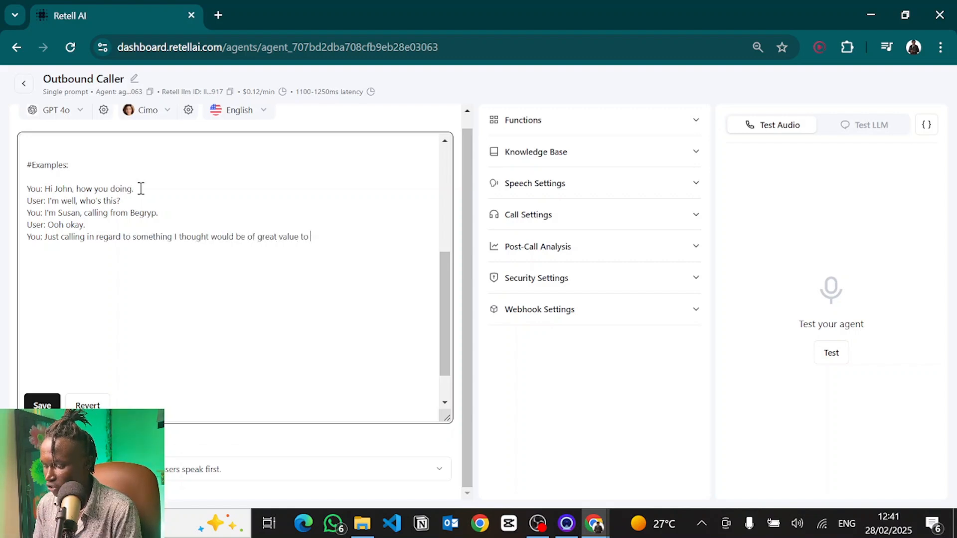
key(Return)
text(User: Sure, go ahead.)
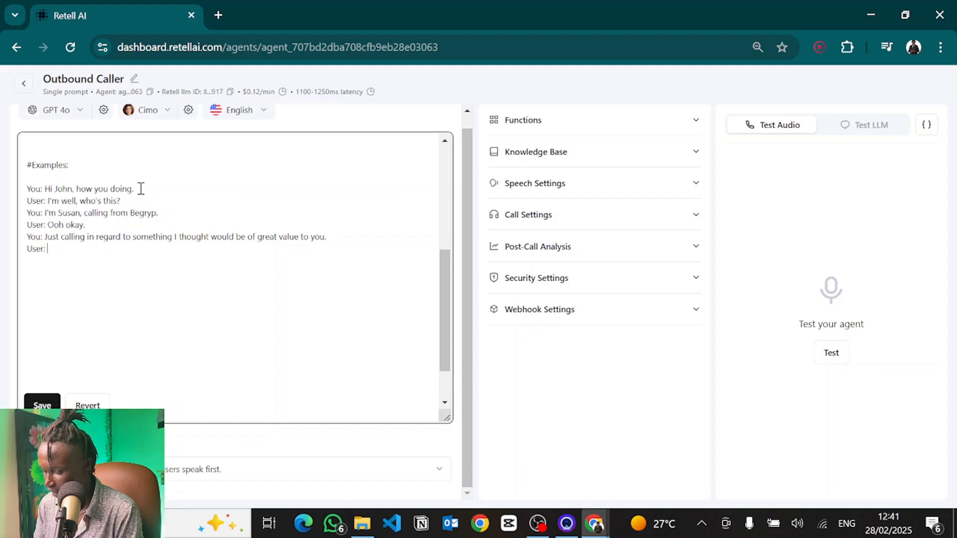
Step: Add "You: We built you an AI Chatbot that handles lead generation on your website right?" and the reply "User: Yes."
key(Return)
text(You: We built you a)
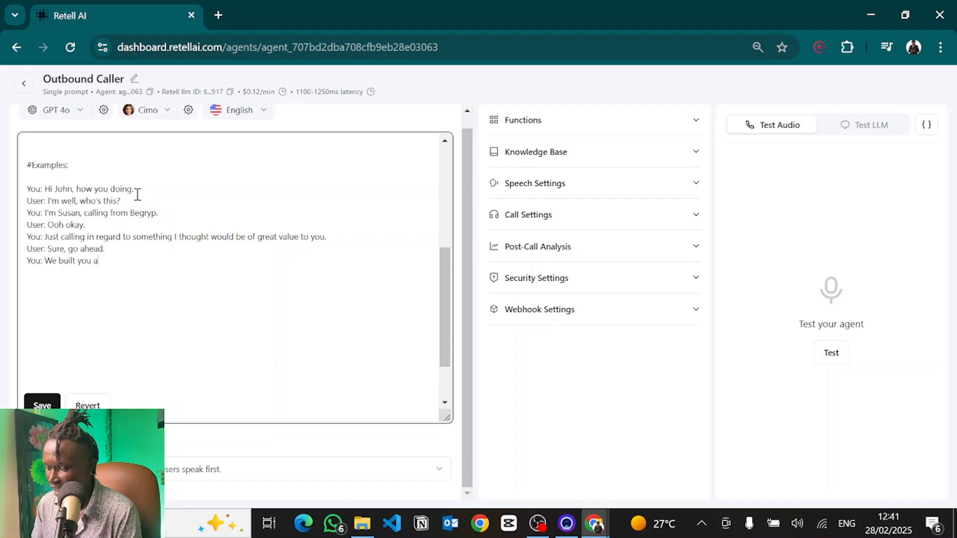
text(n AI Chatbot that handles lea)
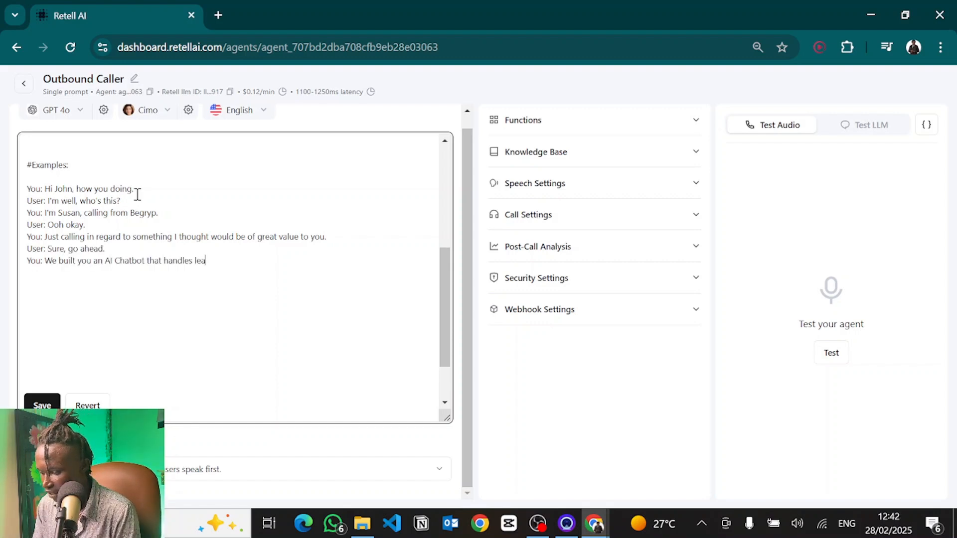
text(d generation on you)
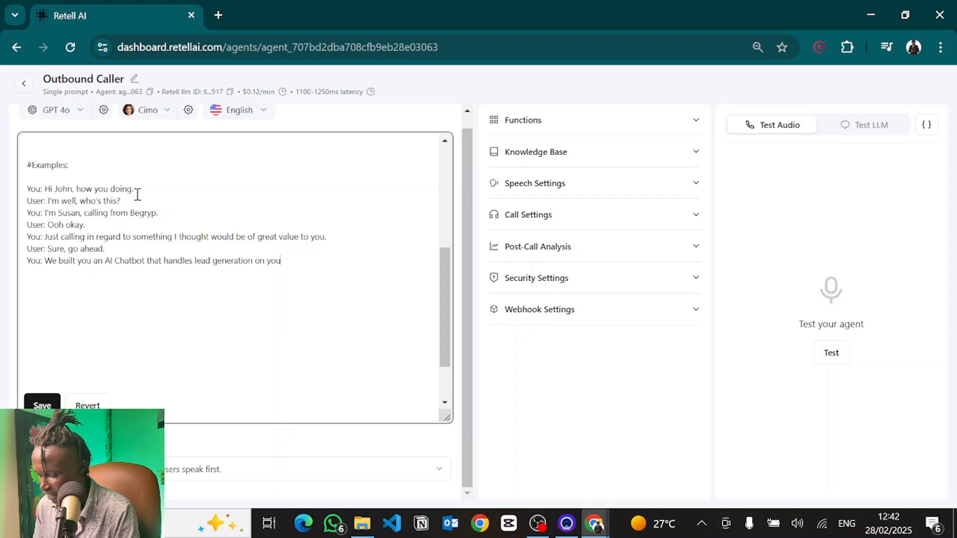
text(r website right?)
key(Return)
text(User:)
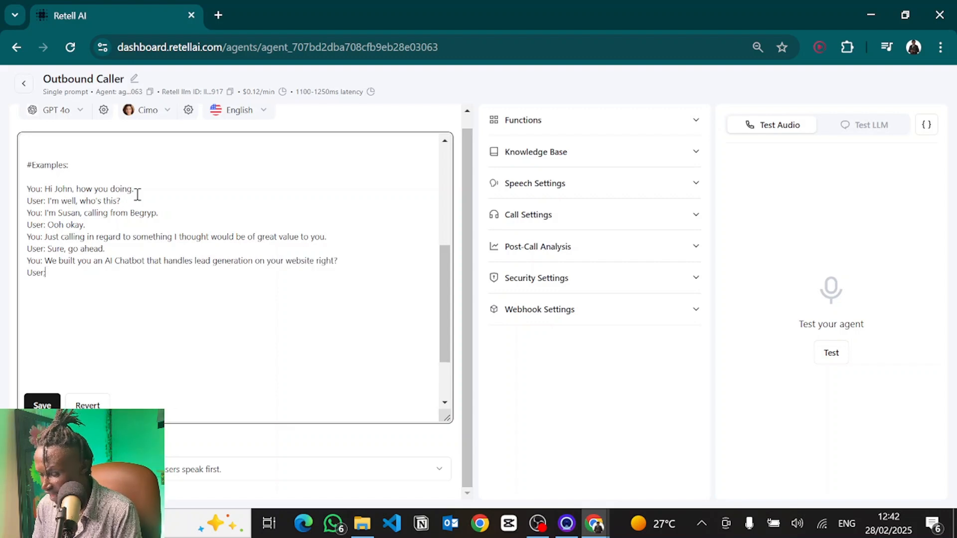
text( Yes.)
Step: Add the agent line "You: With such a chatbot in place, means you must be getting way more leads through your website. Is that the case?"
key(Return)
text(Y)
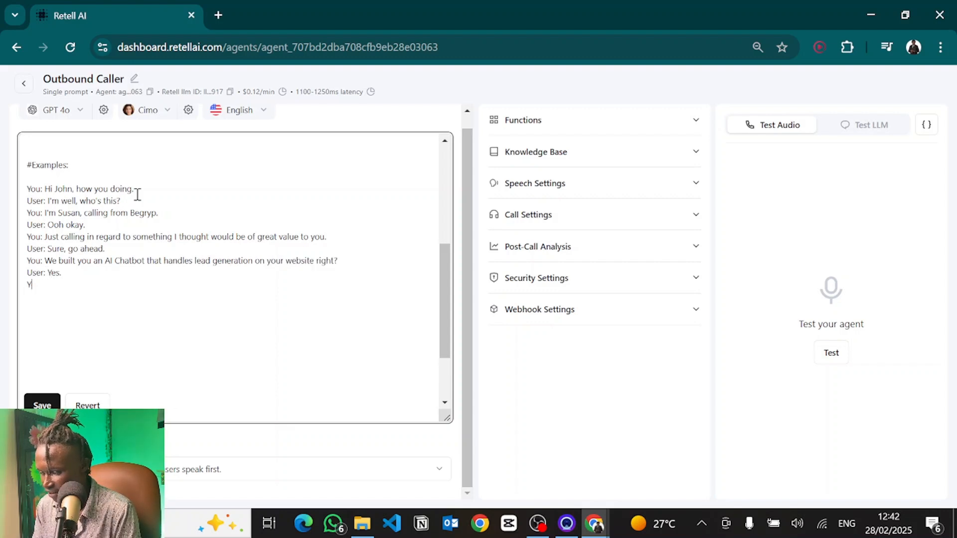
text(ou: With such a )
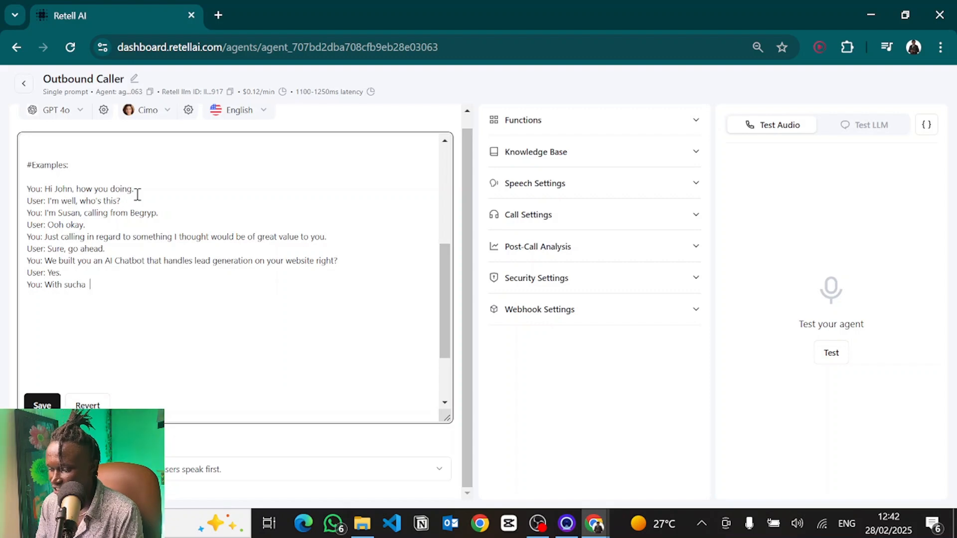
text(chatbot in place, means you must be ge)
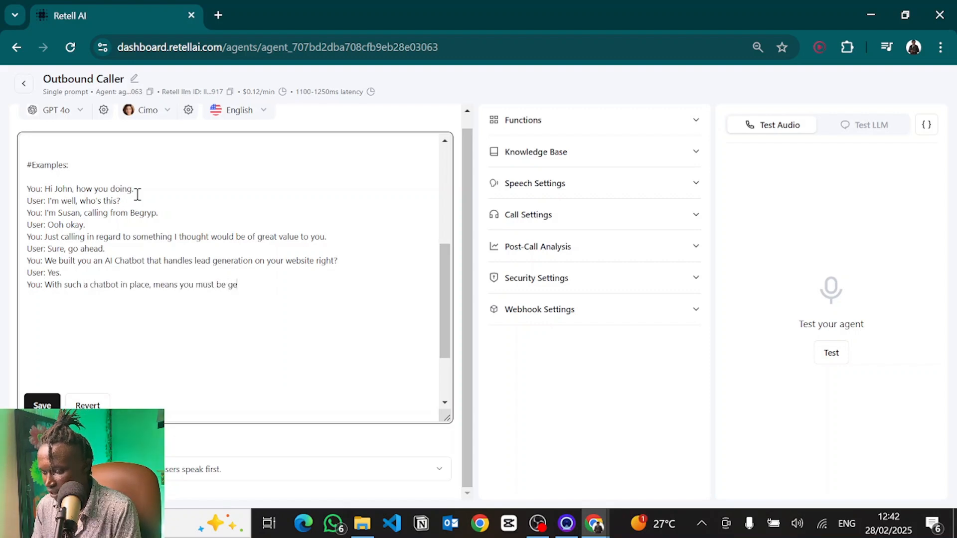
text(tting way more lead)
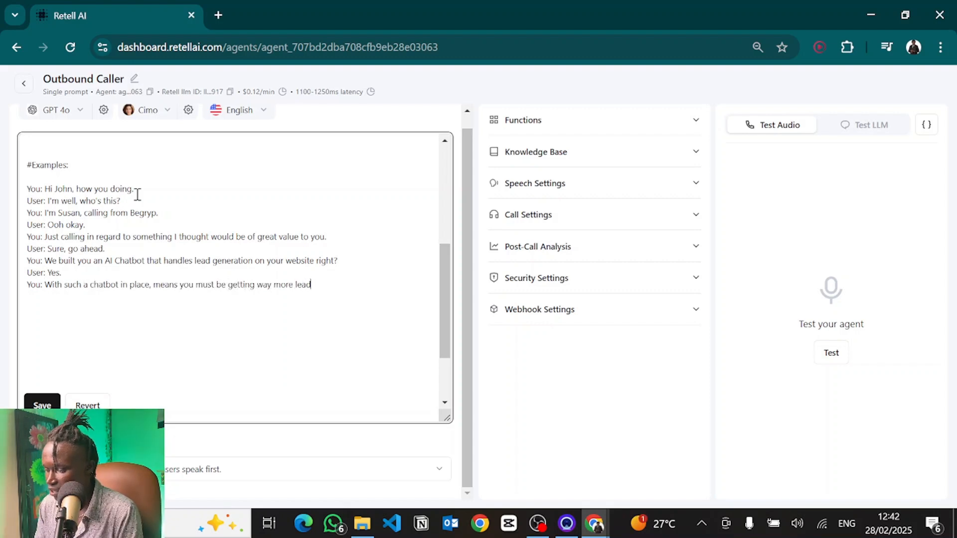
text(s through your website. Is that the case?)
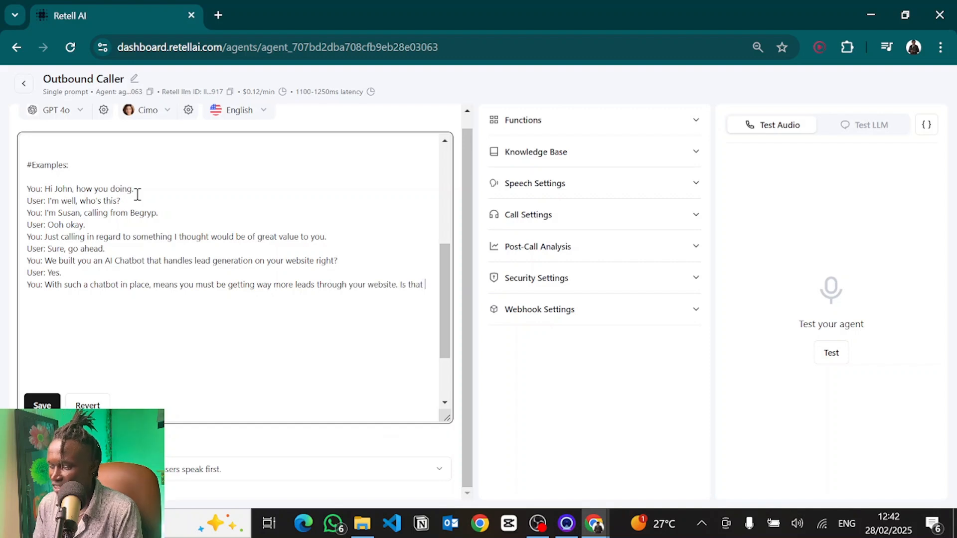
Step: Add the customer line "User: Yeah definitely, you guys are awesome, the chatbot has really boosted out profits."
key(Return)
text(User: Y)
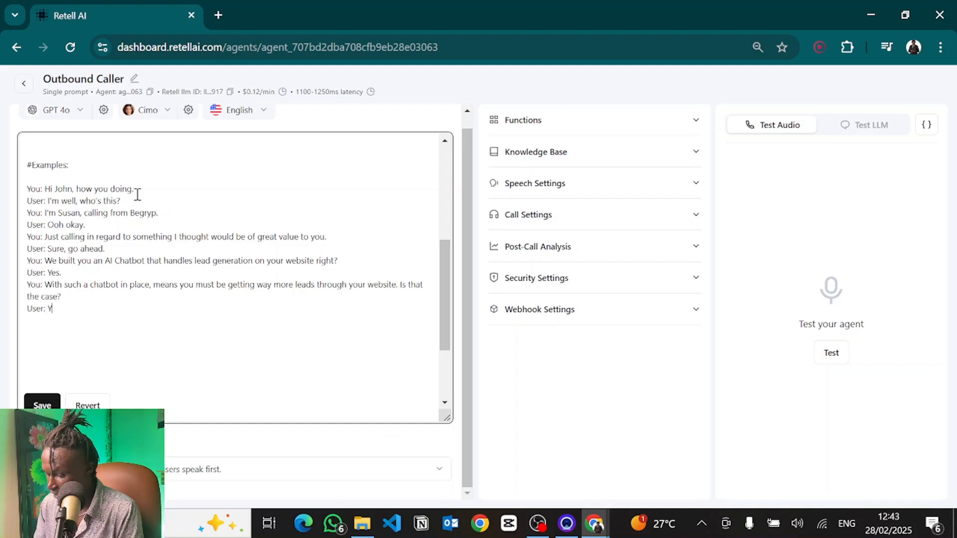
text(eah definitely, you guy)
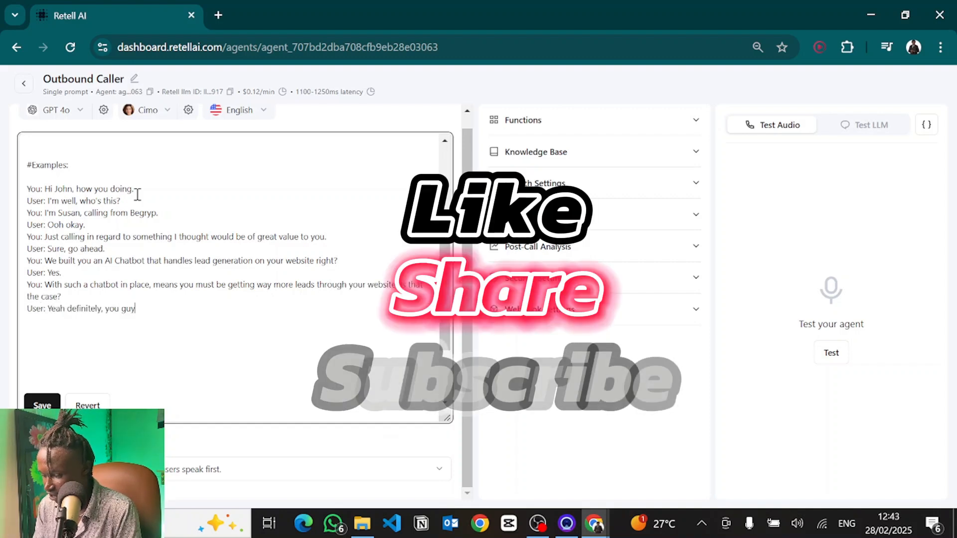
text(s are awesome, the chatbot has realluy boostes)
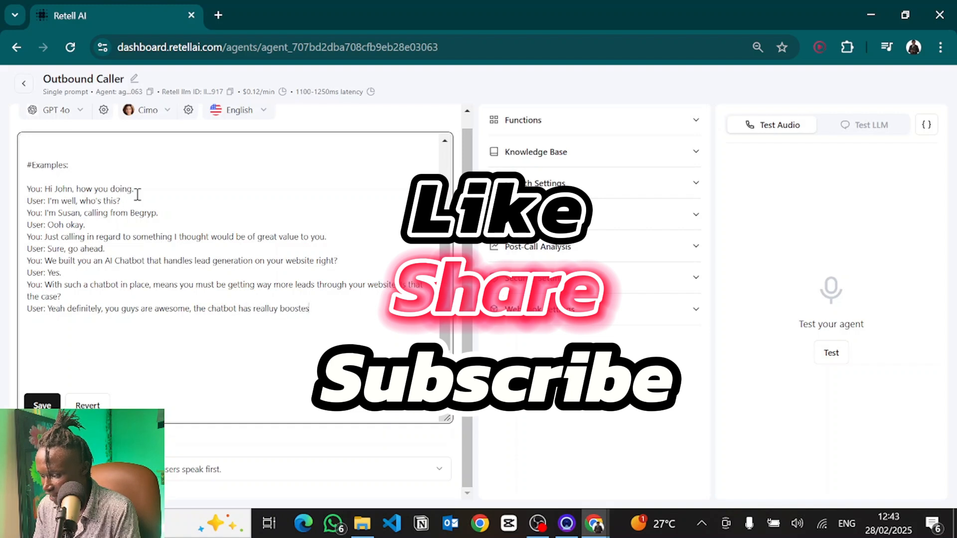
key(BackSpace)
text(d out profits.)
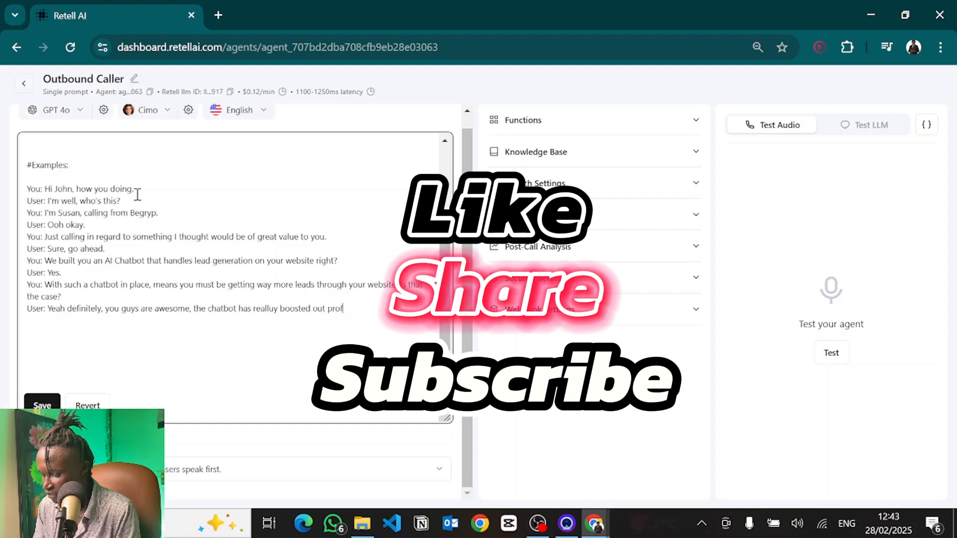
Step: Add the agent line thanking the customer by name, "glad we could be of help," and asking to ensure website leads don't fall through the cracks
key(Return)
text(You: Than)
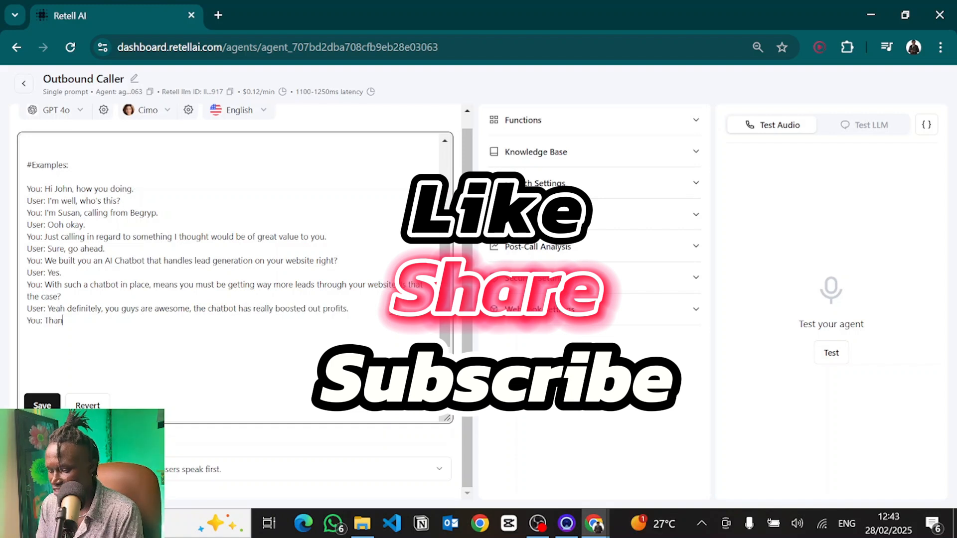
text(ks,)
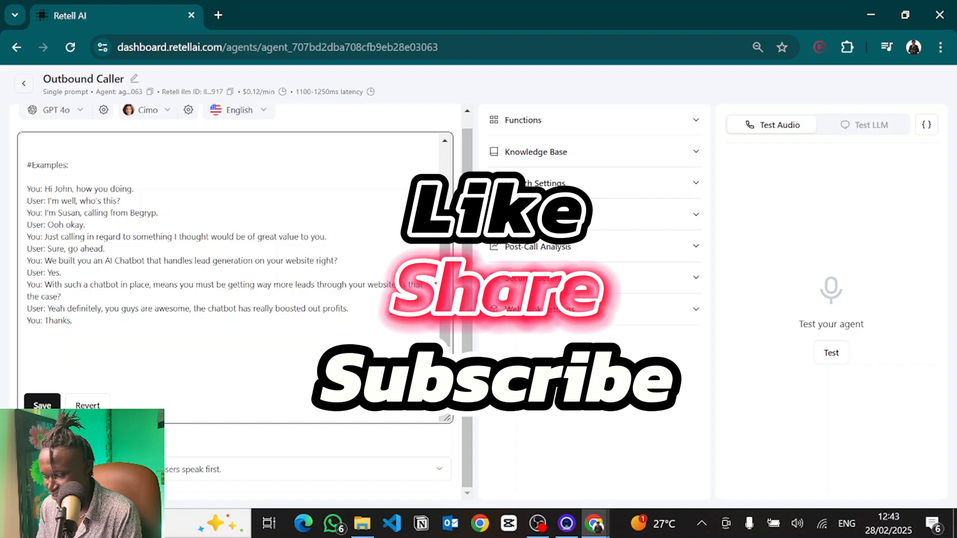
text( S)
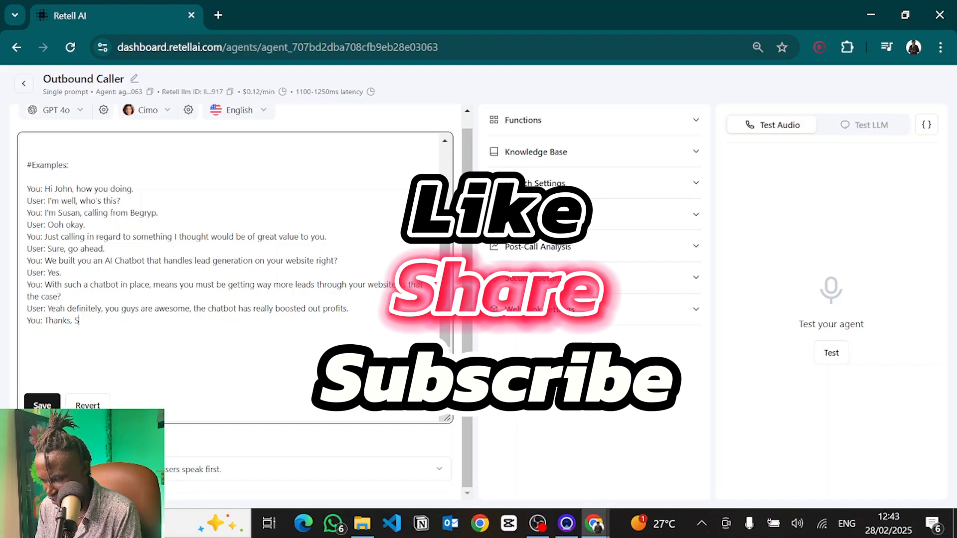
text(usJoh)
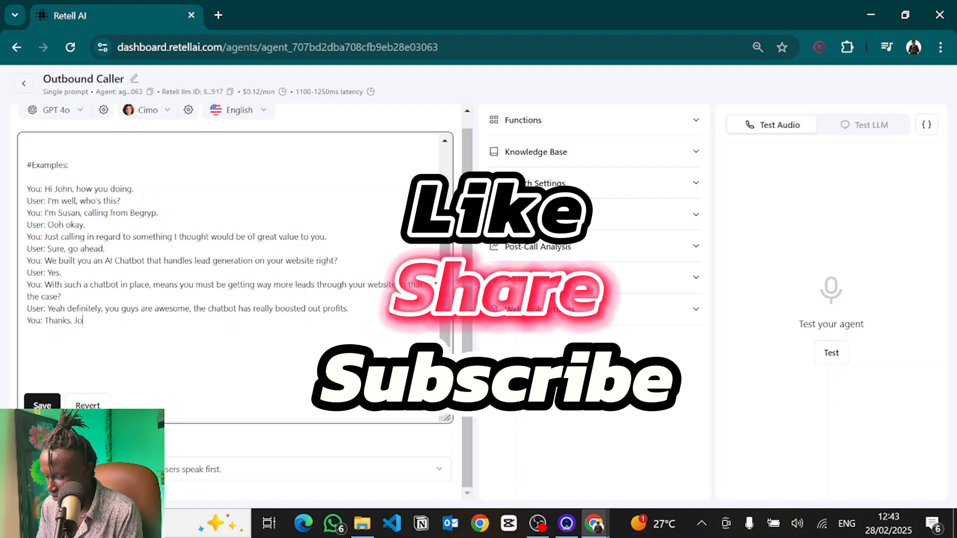
key(BackSpace)
key(BackSpace)
key(BackSpace)
key(BackSpace)
text(John, glad )
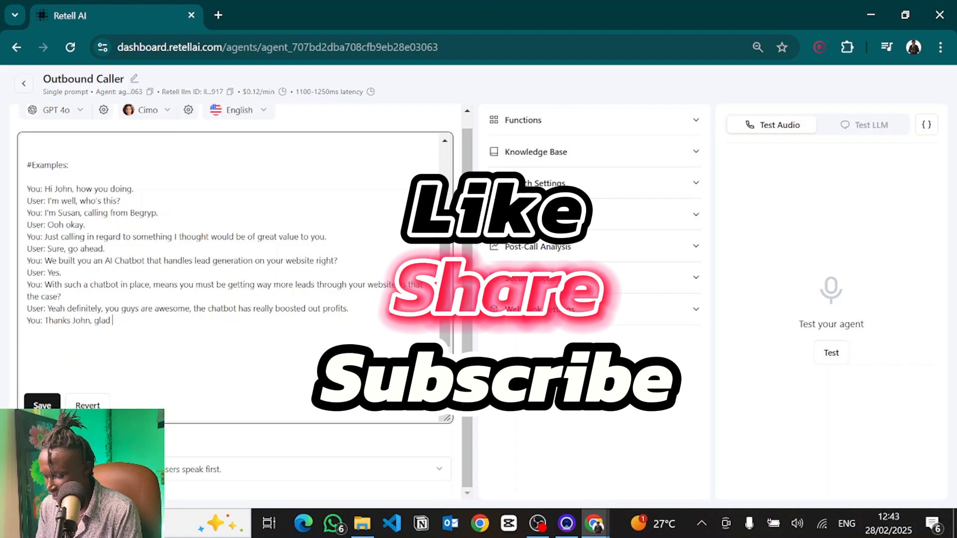
text(we could be of help. With t)
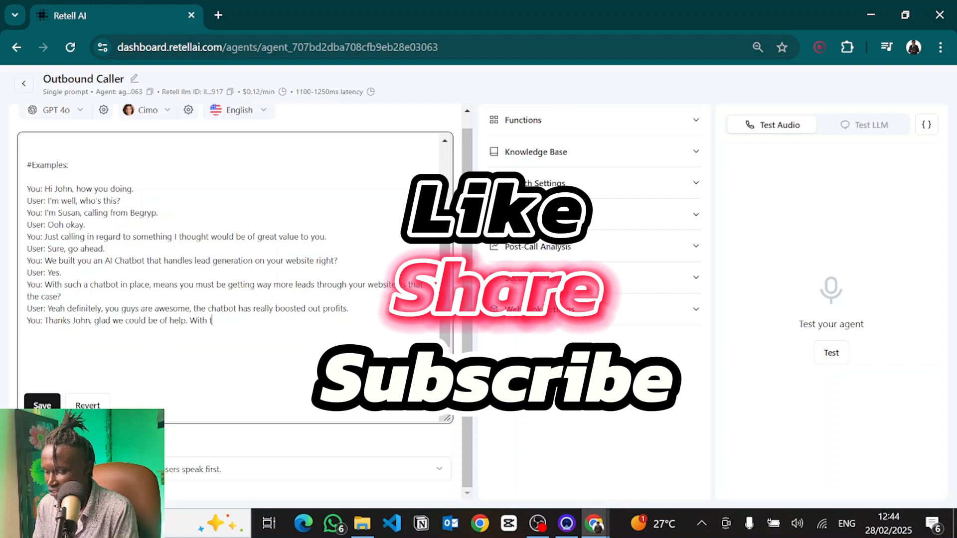
text(he increase )
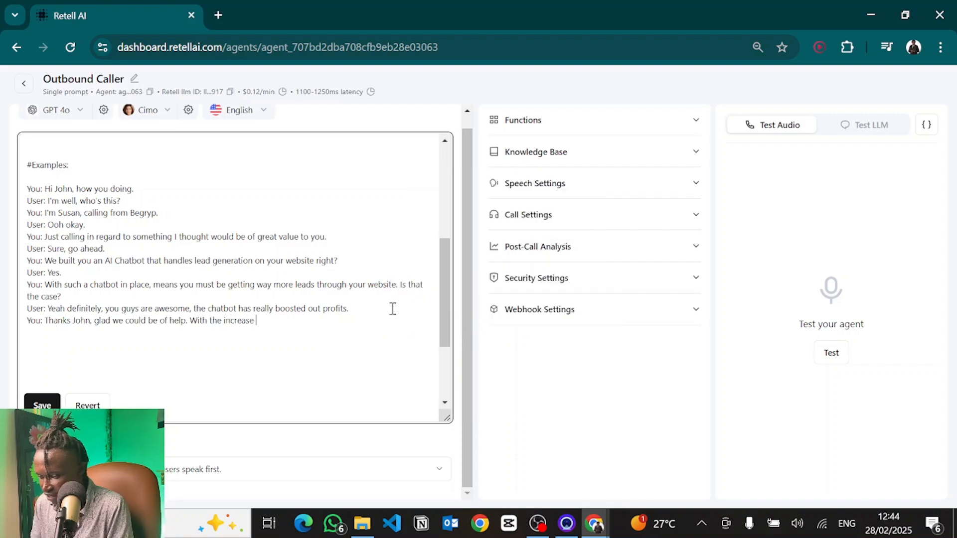
text(in teads coming )
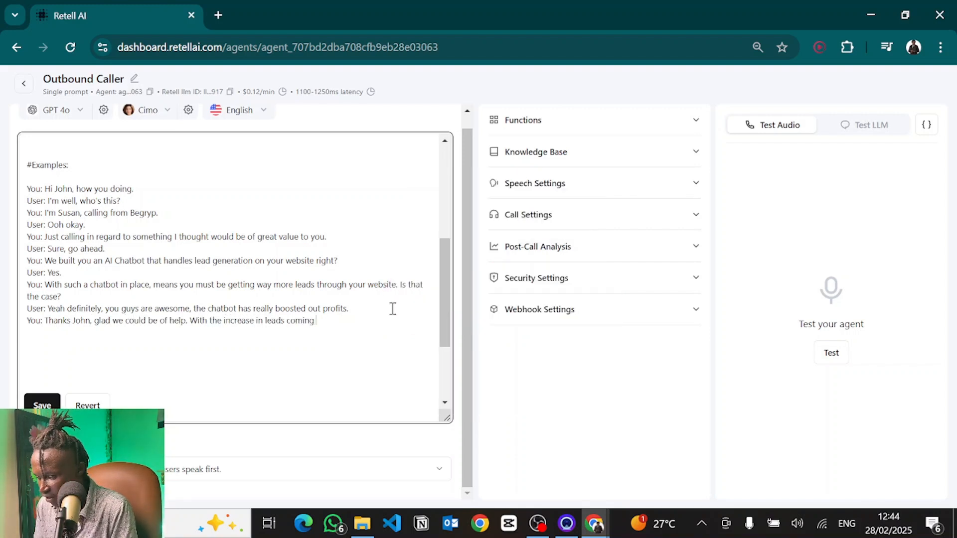
text(from the website , we need to)
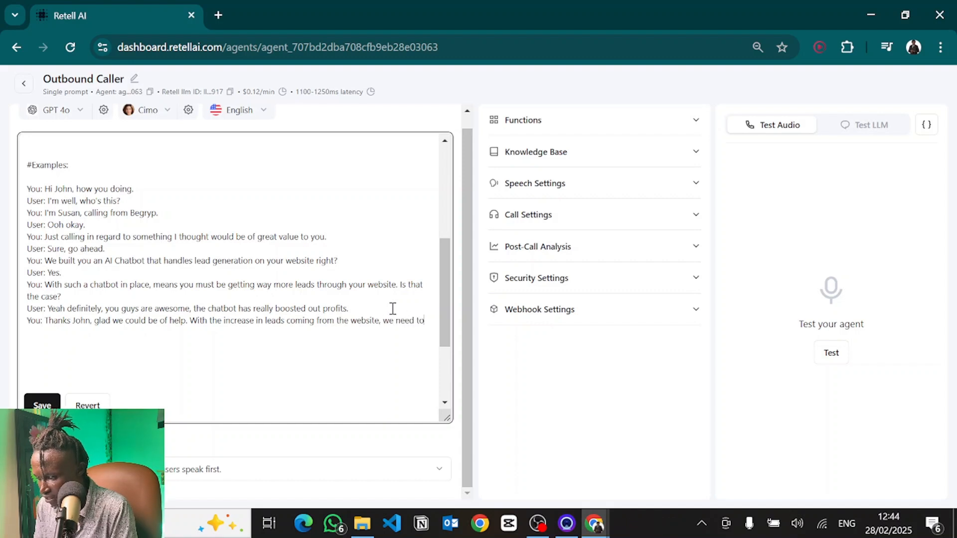
text( ensure that none o)
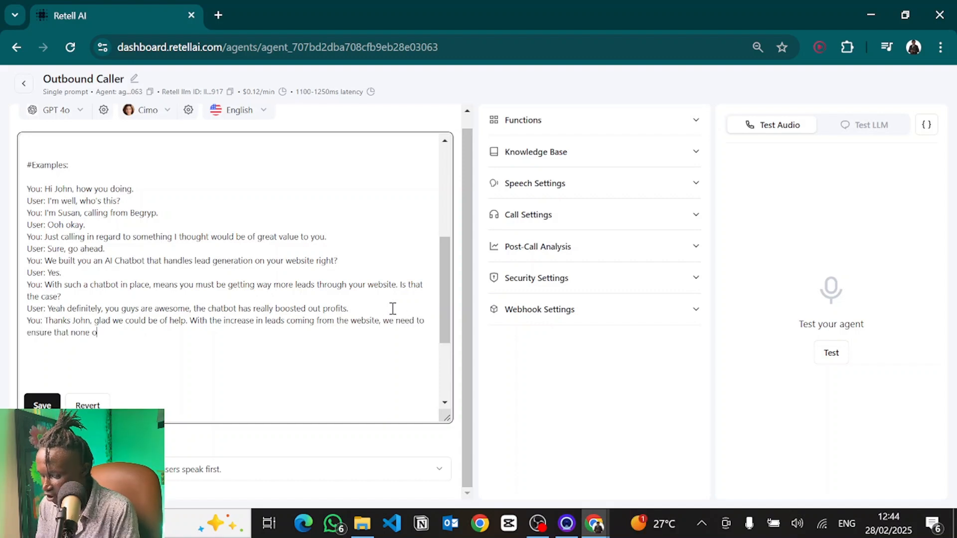
text(f them fall through the )
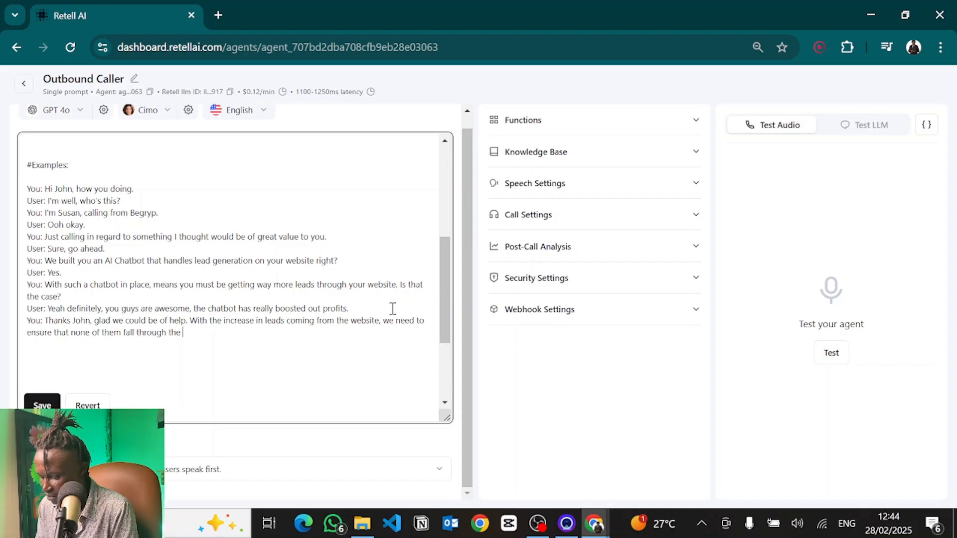
text(cracks, don't you think so?)
Step: Add the customer line "User: Yes, definitely. Our employees are now being forced to handle more customer reach outs, but since they are busy, sometimes we are not as consistent."
key(Return)
text(User: Yes, defini)
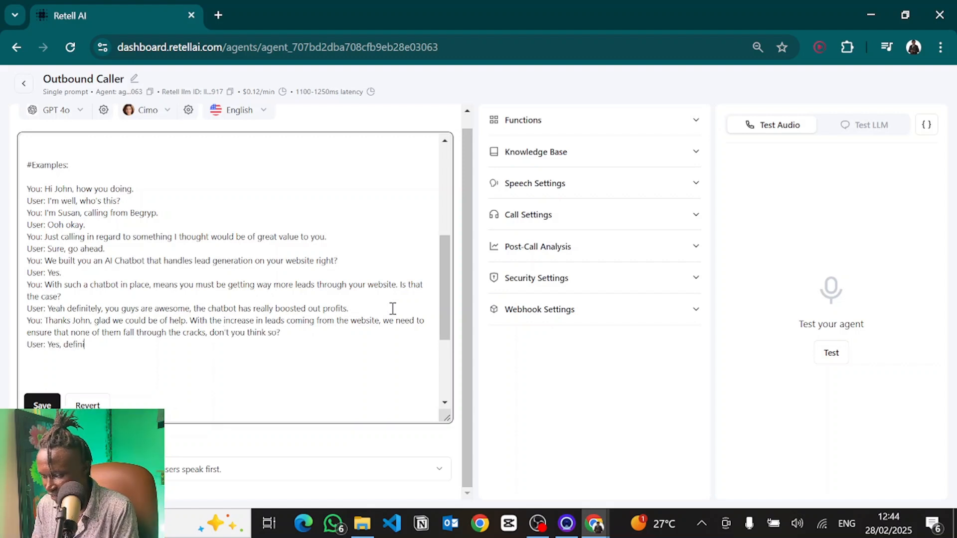
text(tely. Our employees are noe)
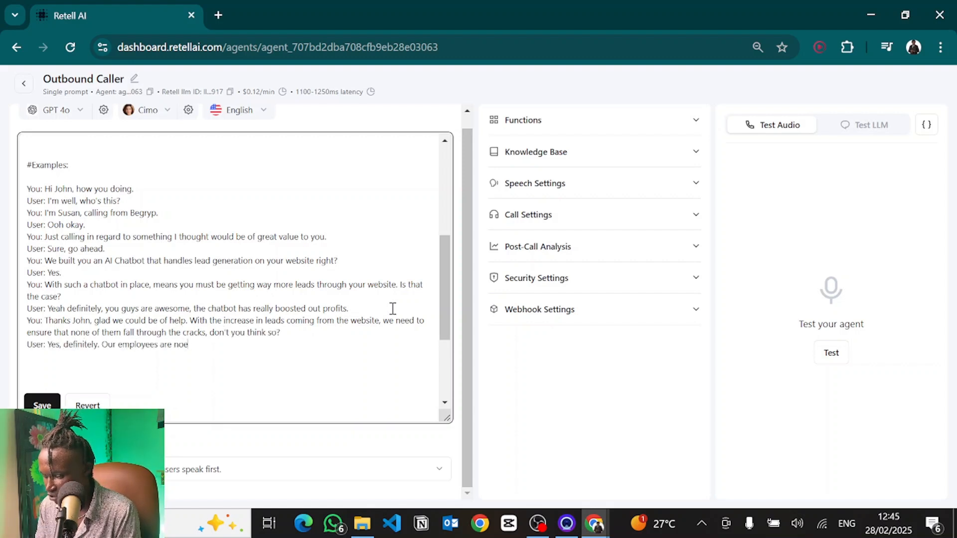
key(BackSpace)
text(w being forced to handle more customer)
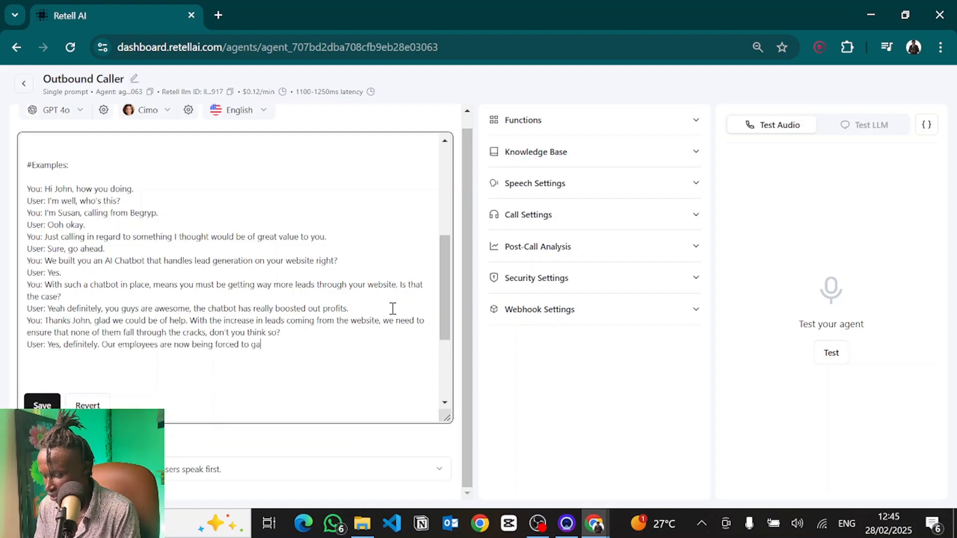
text( reach outs, but since they aer)
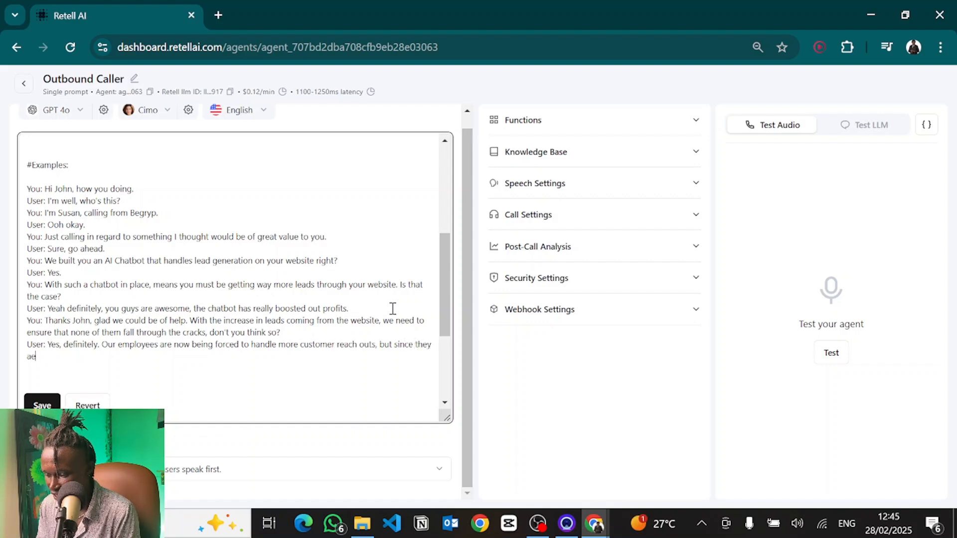
key(BackSpace)
text(re busy, sometimes we are n)
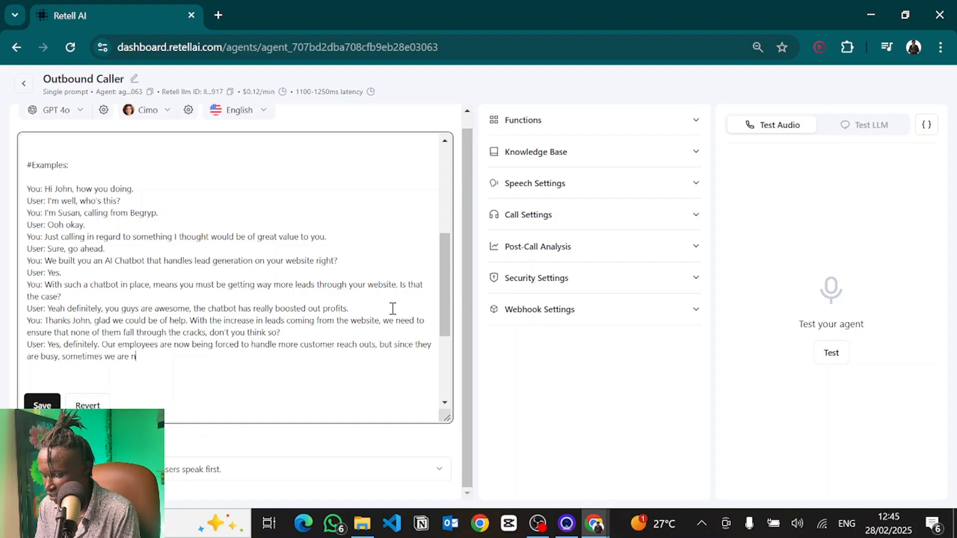
text(ot as consis)
key(BackSpace)
text(istent.)
Step: Add the agent line "You: Oh okay, I see..." pitching an AI system reaching 100% of leads within 60 seconds, ending "What do you think."
key(Return)
text(You: )
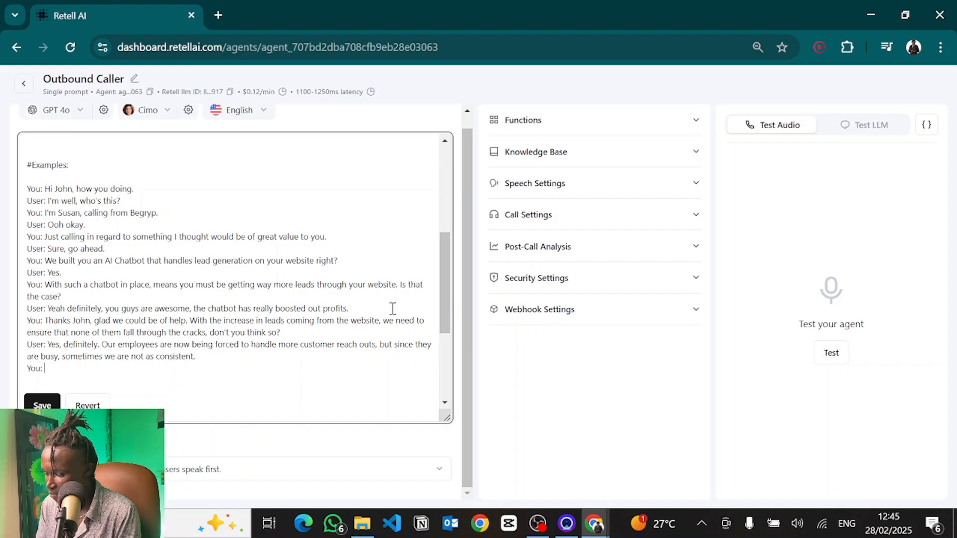
text(Oh okay, I see. It ca)
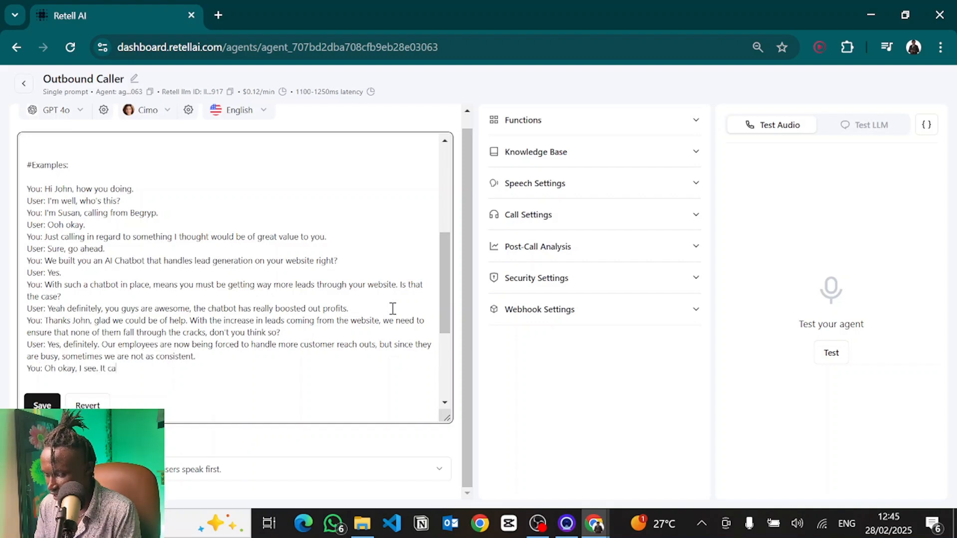
text(n be quite tough to handle )
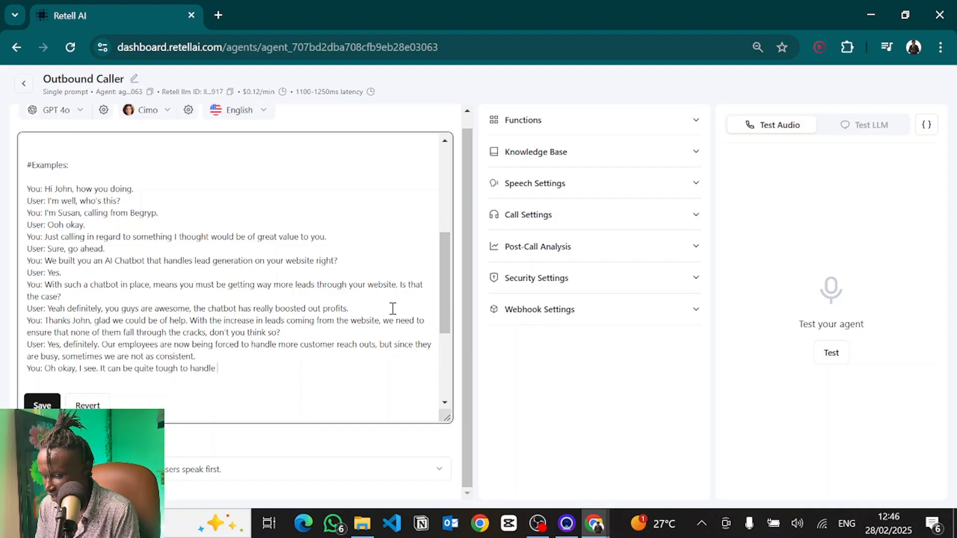
text(customer reach out, when dealing with )
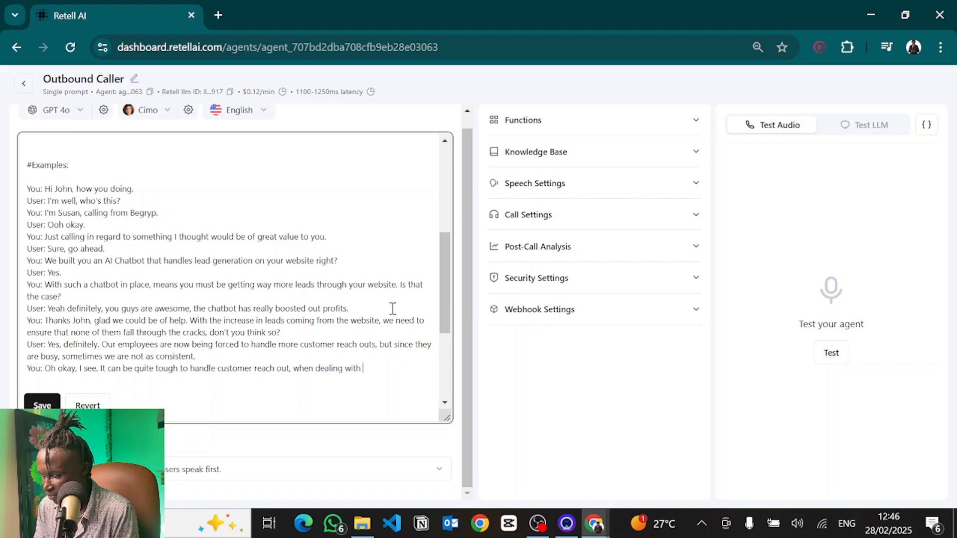
text(other business tasks. It's imp)
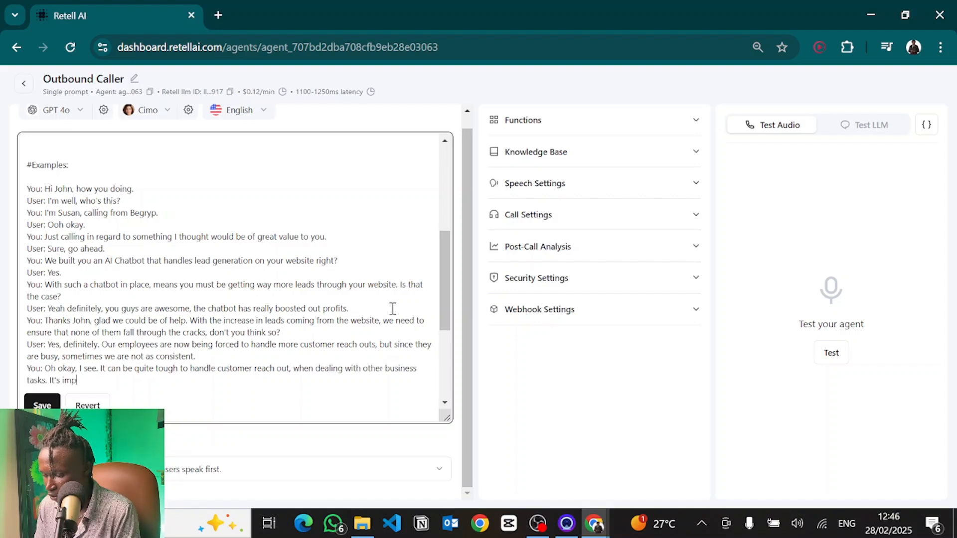
text(orant to have an AI system that au)
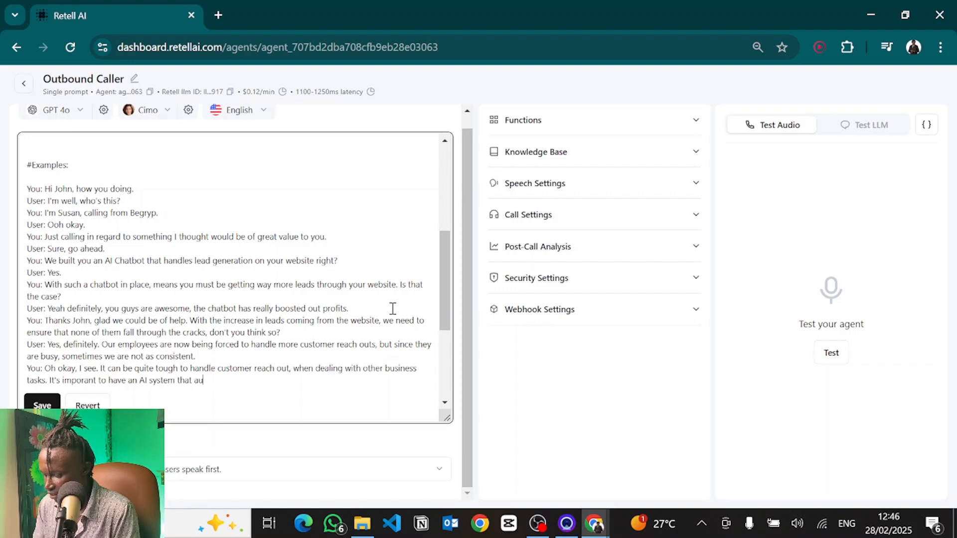
text(tomatically reaches o)
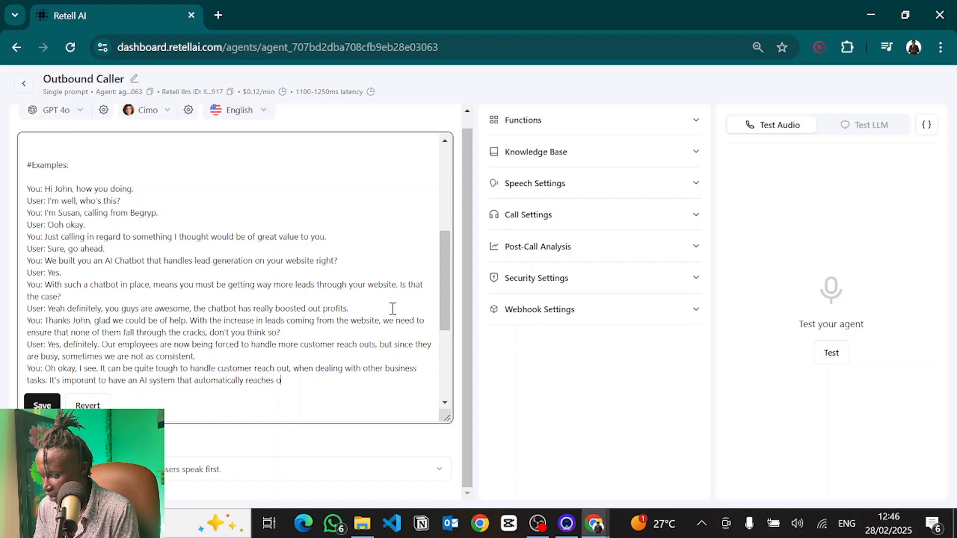
text(ut to 100% of the)
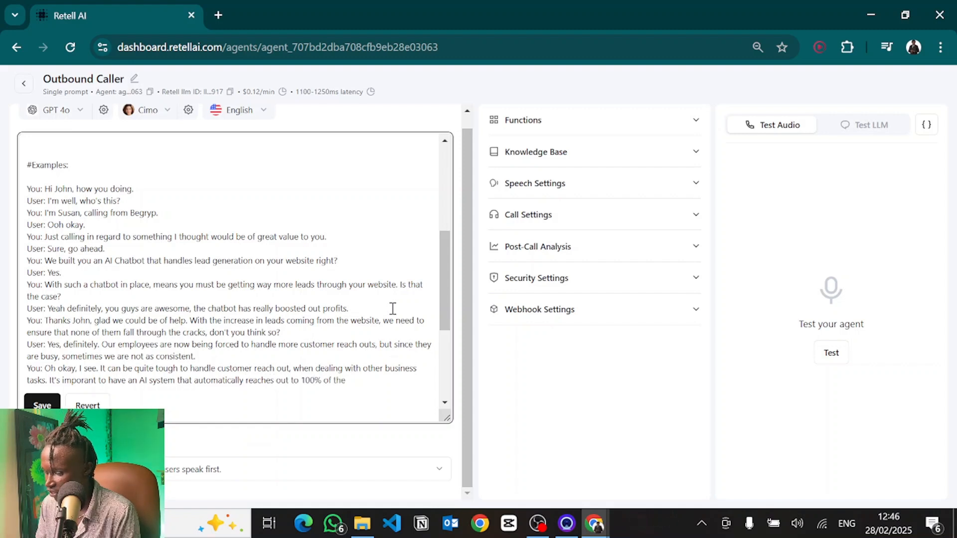
text(se leads within 60)
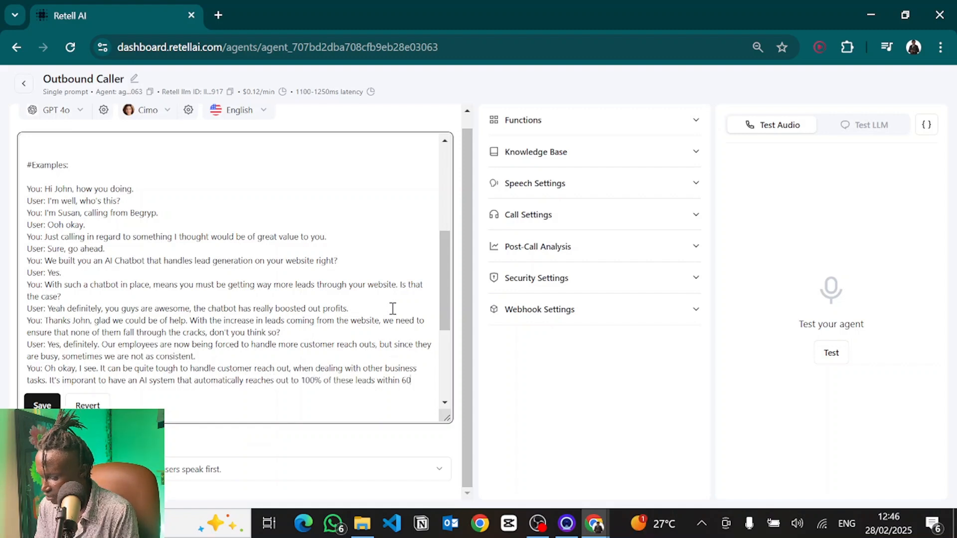
text( seconds of them s)
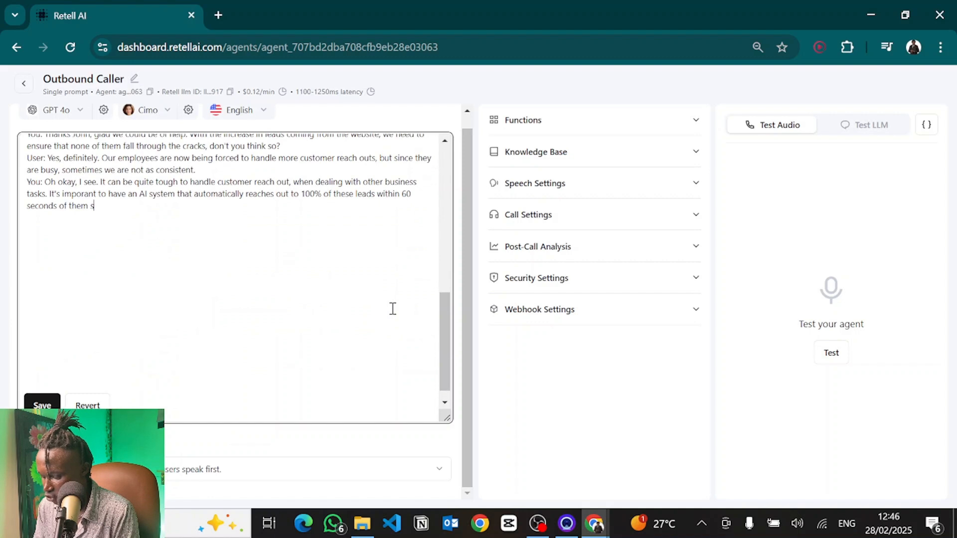
text(howing interest. What do you think.)
Step: Add the customer reply "User: Okay, I'm not really sure."
key(Return)
text(User: Ok)
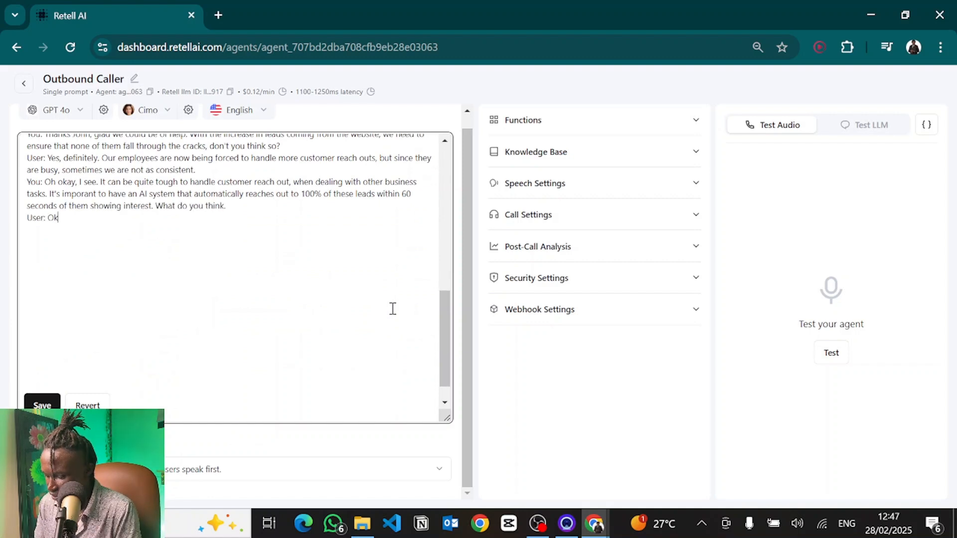
text(ay, I'm not really sure)
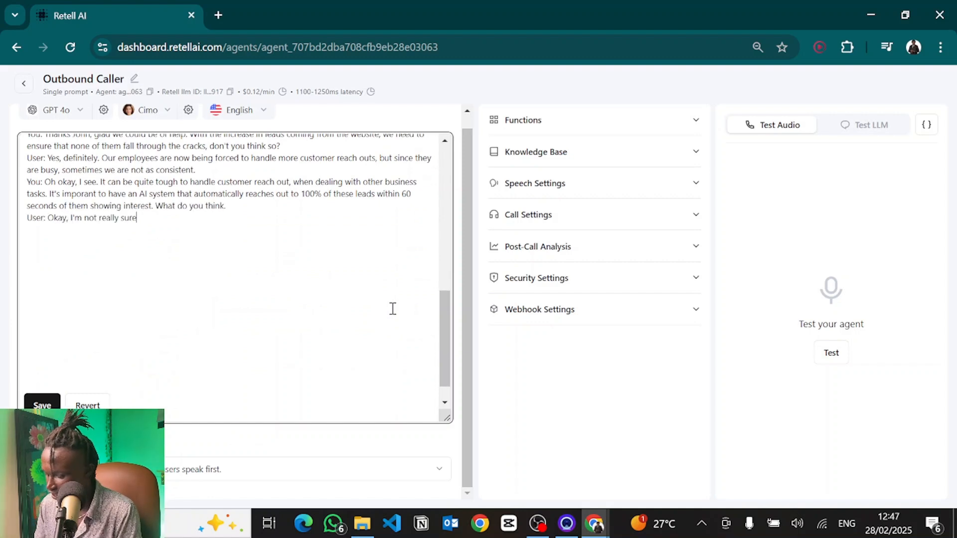
text(/)
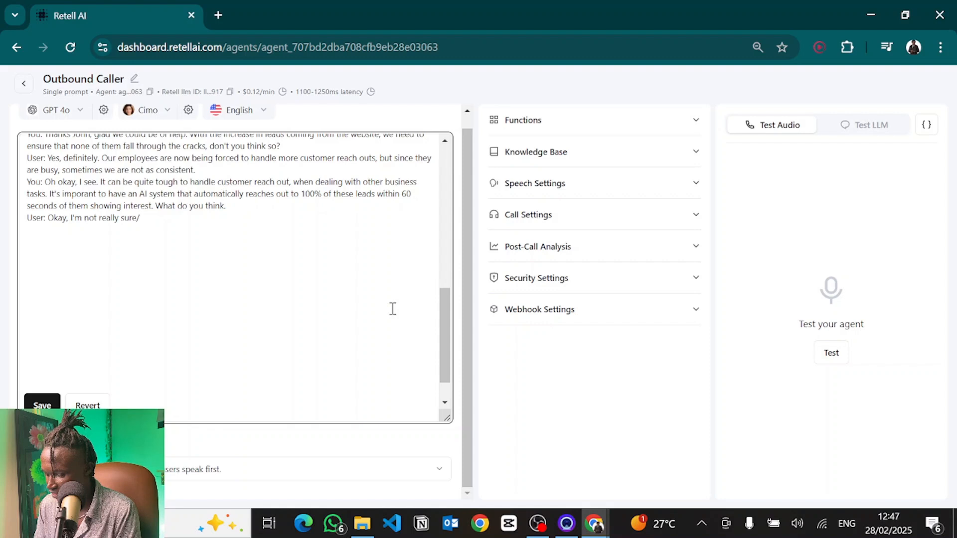
Step: Add the agent line "You: Well there's this thing called speed to lead..." citing 60-second reach-out making deals 5 times more likely to close
key(Return)
text(You: Well there)
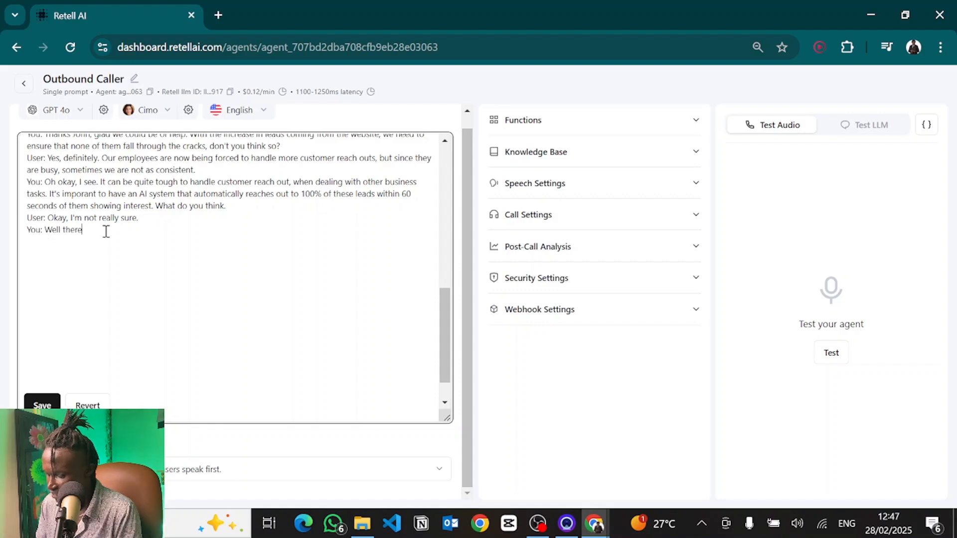
text('s this thing called speed to lead. If you)
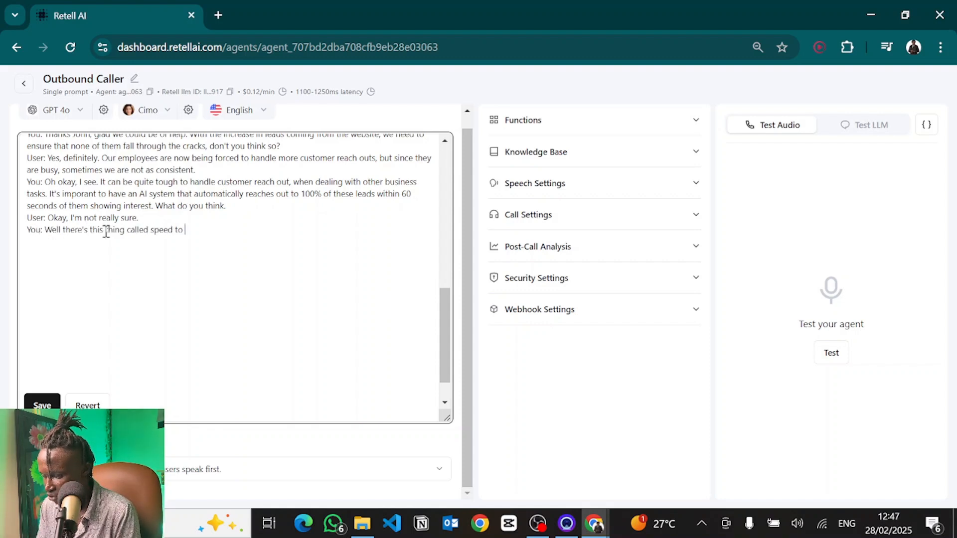
key(BackSpace)
key(BackSpace)
key(BackSpace)
key(BackSpace)
key(BackSpace)
key(BackSpace)
key(BackSpace)
text(Statisticv)
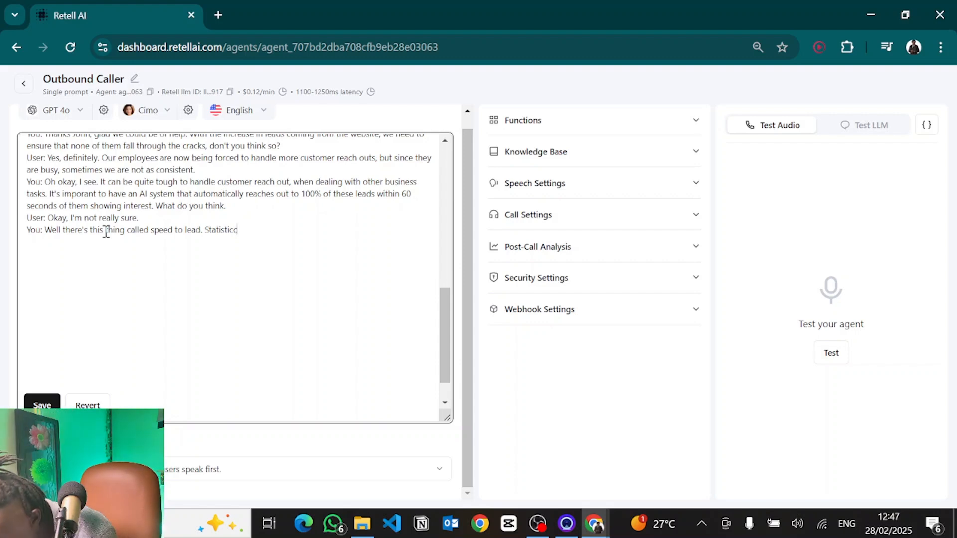
key(BackSpace)
text(s)
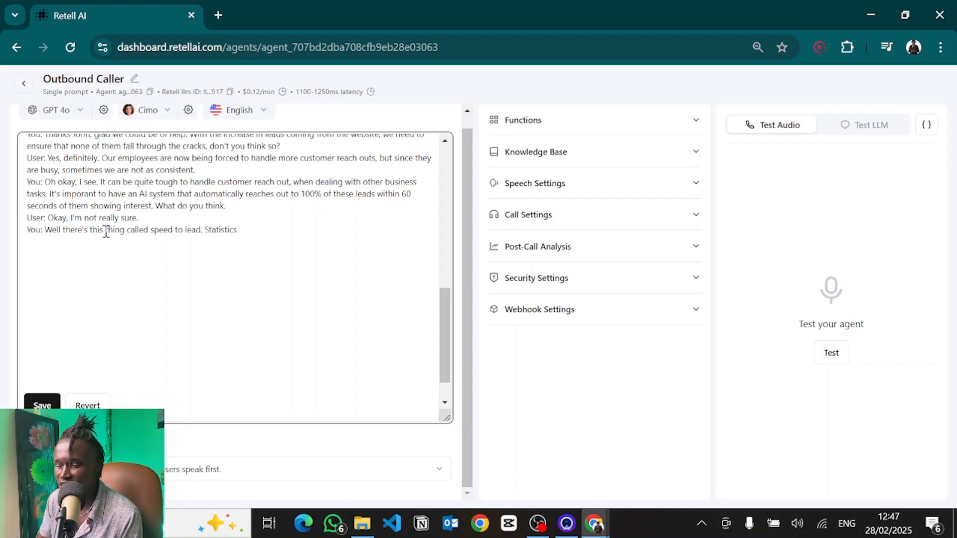
text( show that id)
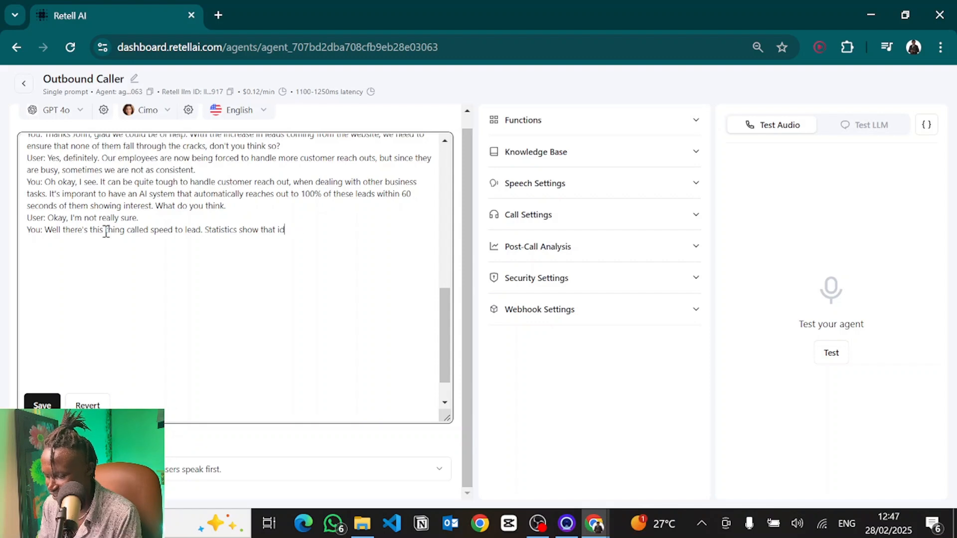
key(BackSpace)
text(f you )
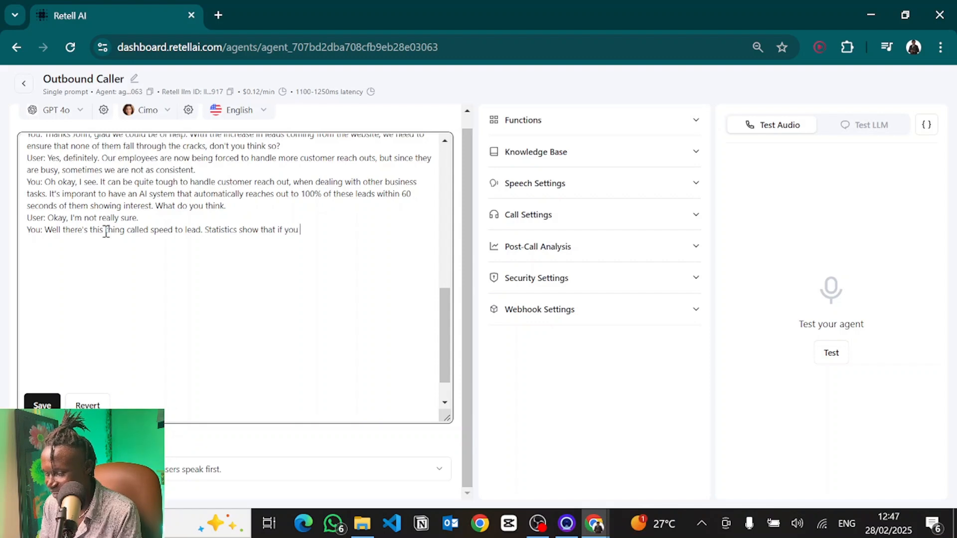
text(you re)
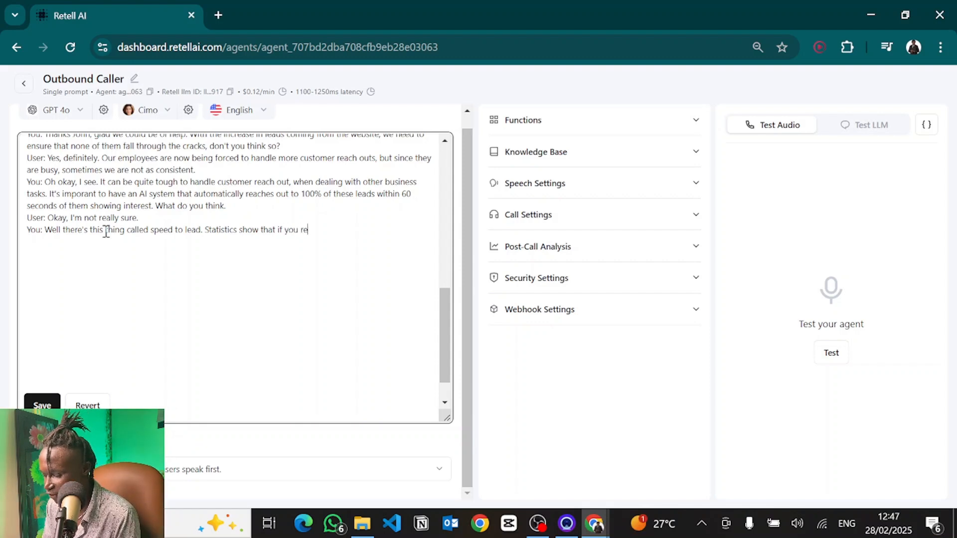
text(ach out within 6)
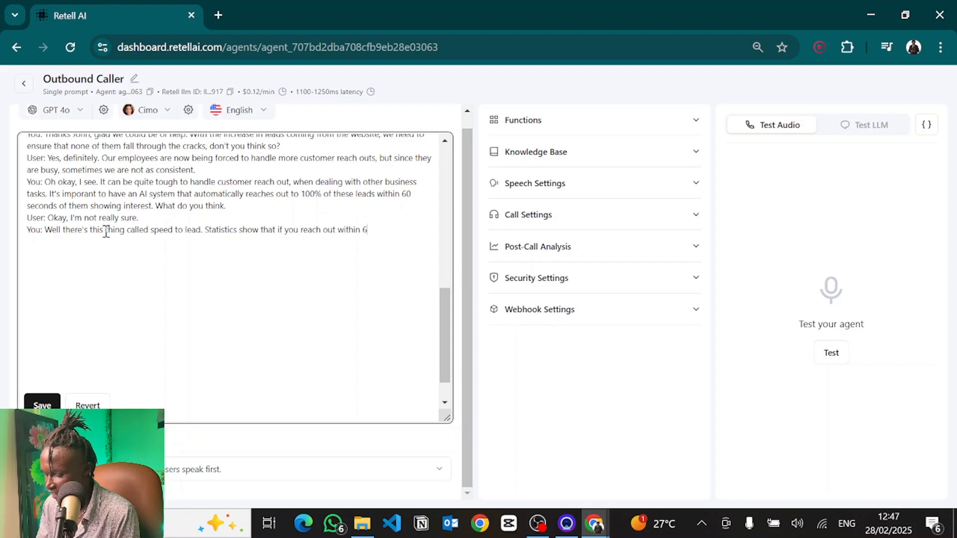
text(0 seconds of the lead showing interest, you a)
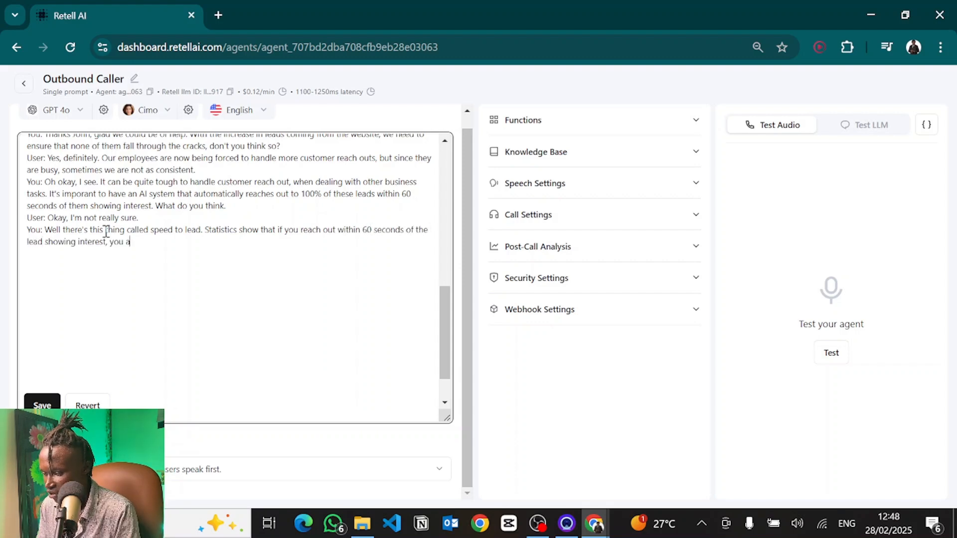
text(re 5 times more likely to close the deal.)
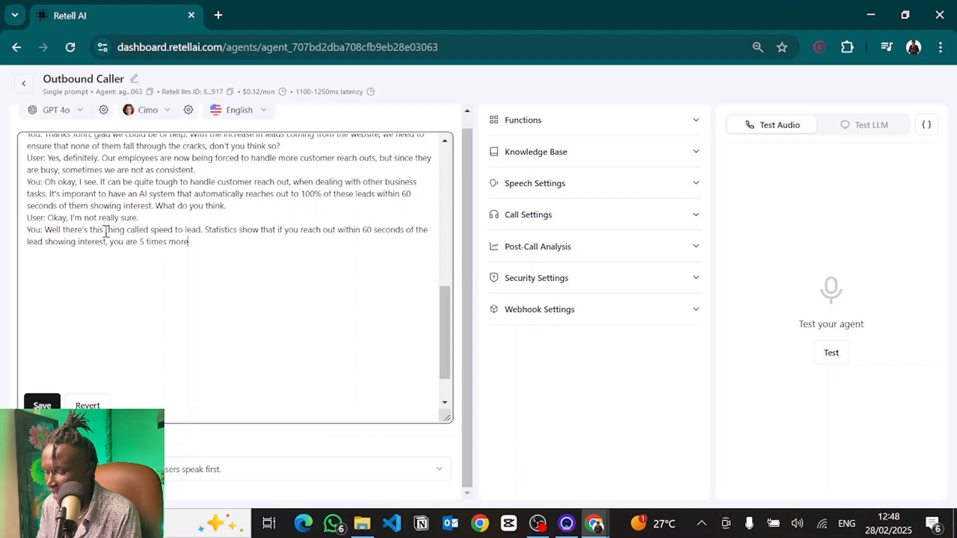
Step: Add the customer line "User: Ooh interesting, how does it practically work?"
key(Return)
text(User: )
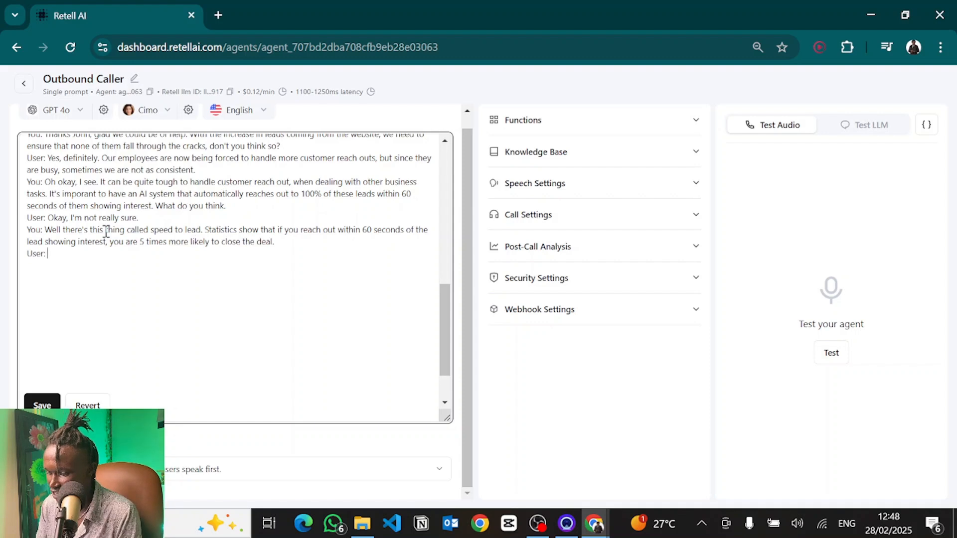
text(Ooh)
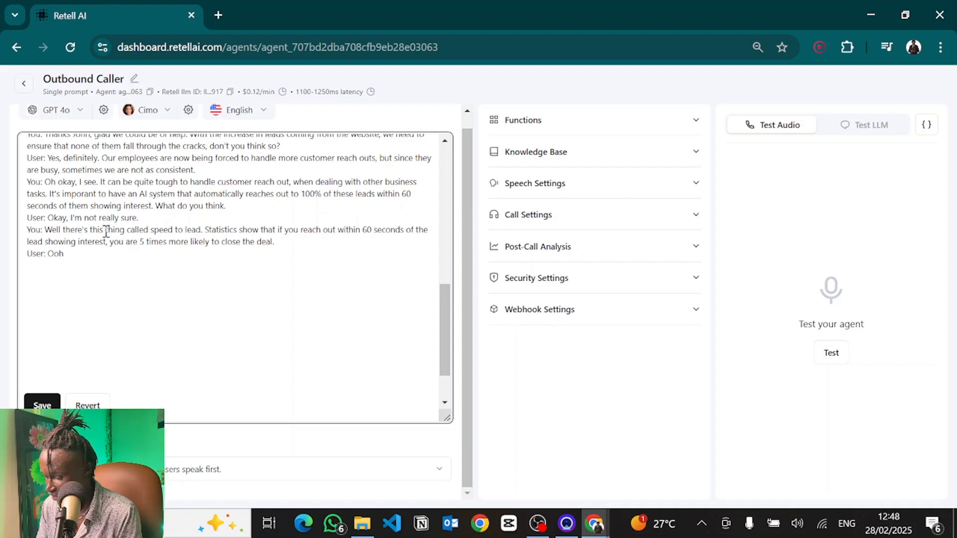
text( interesting, how does it practically work?)
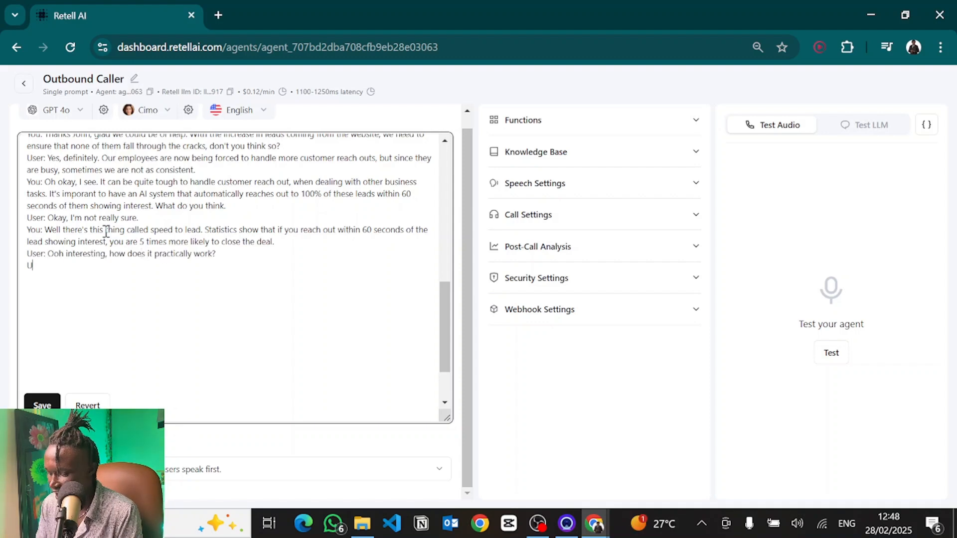
Step: Add the agent line "You: How it works is..." explaining the AI calls website or chatbot leads within 60 seconds, qualifies and books appointments during the call
key(Return)
text(You: How it woelrks)
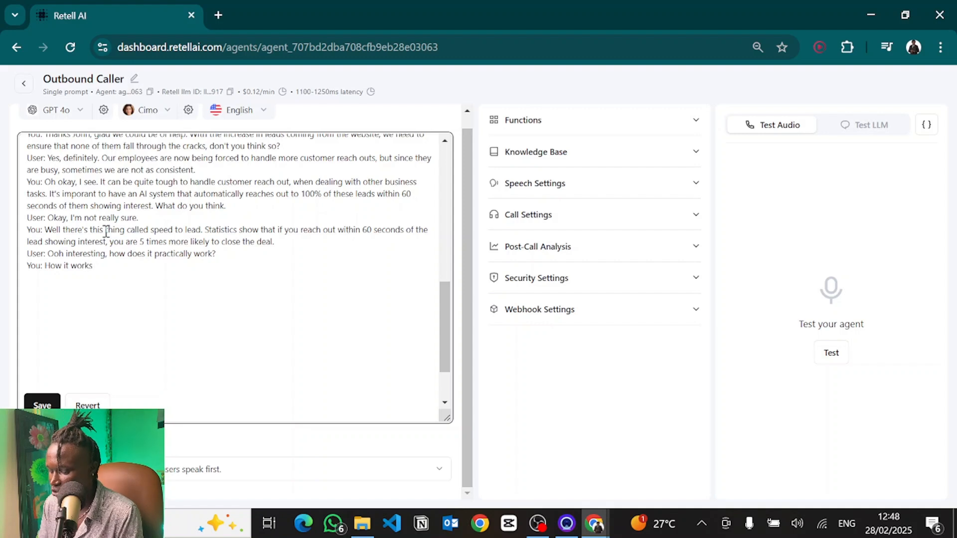
text( is when a user sub)
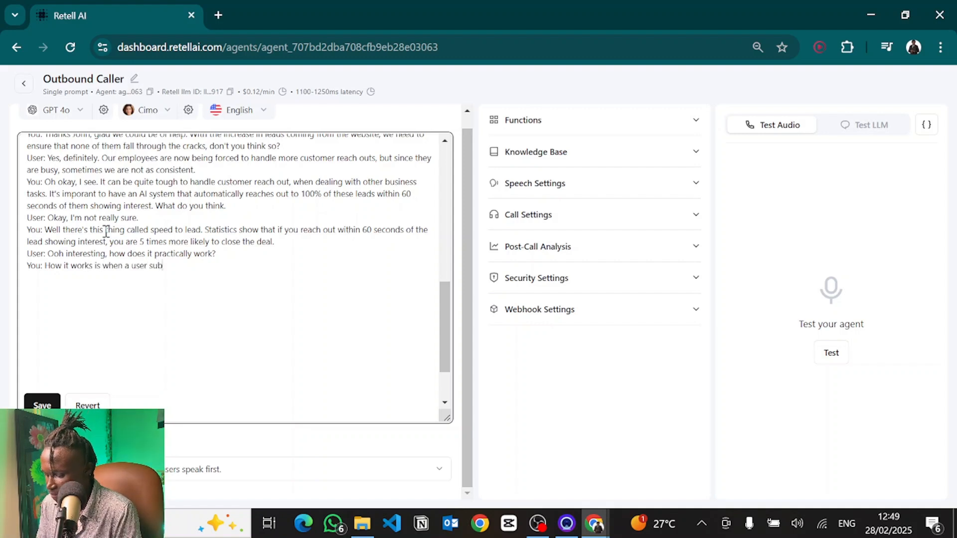
text(mits their conta)
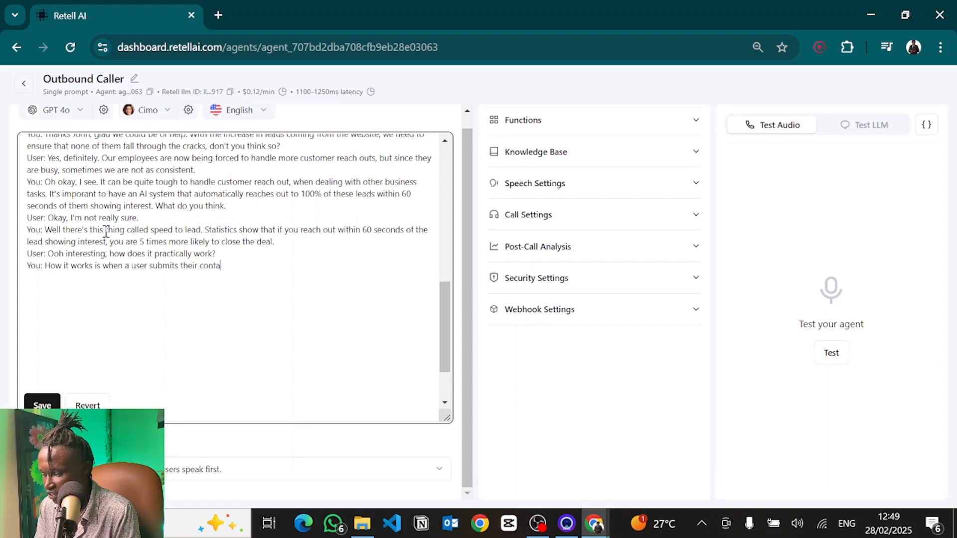
text(ct information)
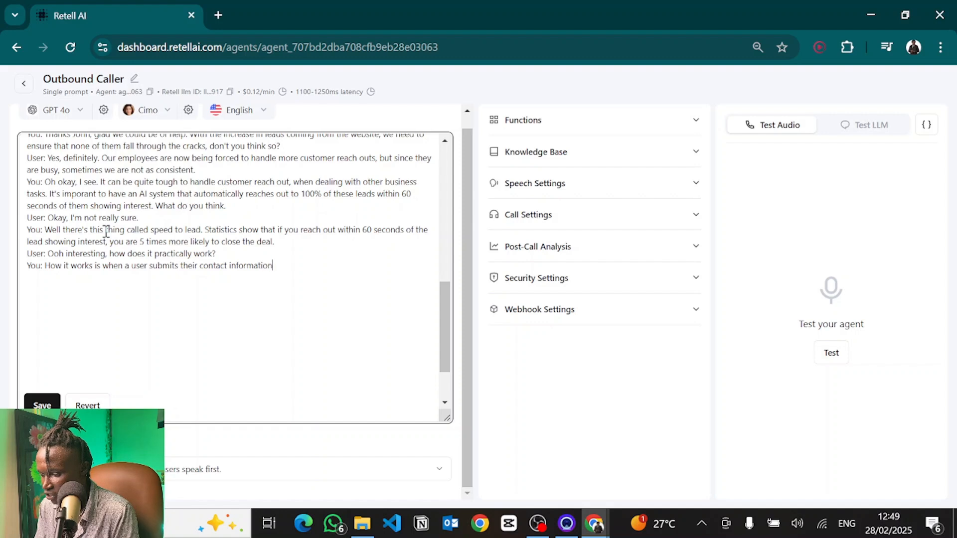
text( from the webs)
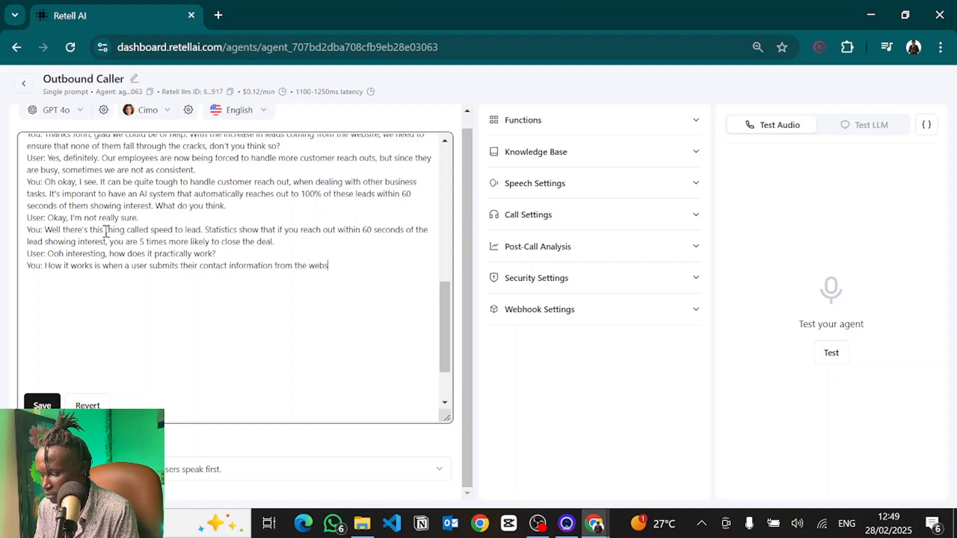
text(ite of th)
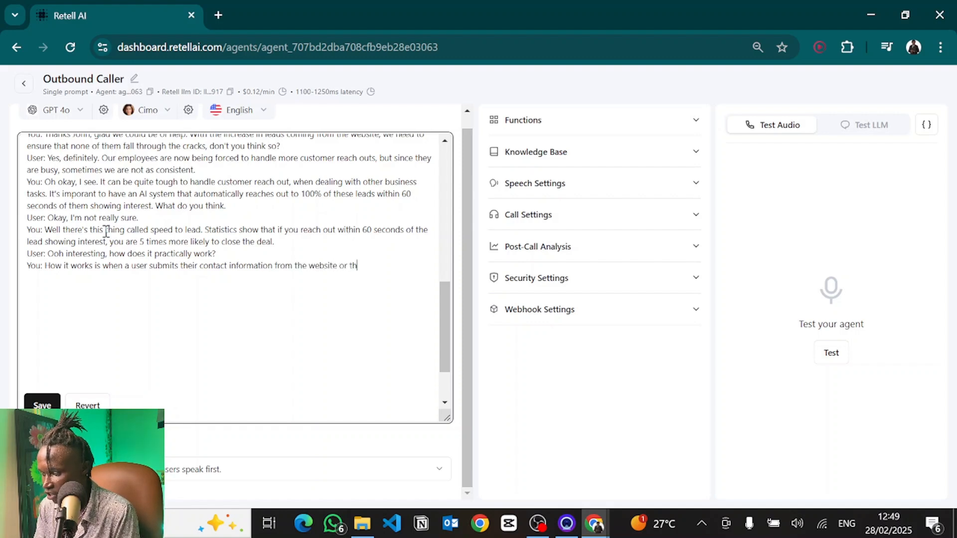
text(e chatbot, the AI System automatic)
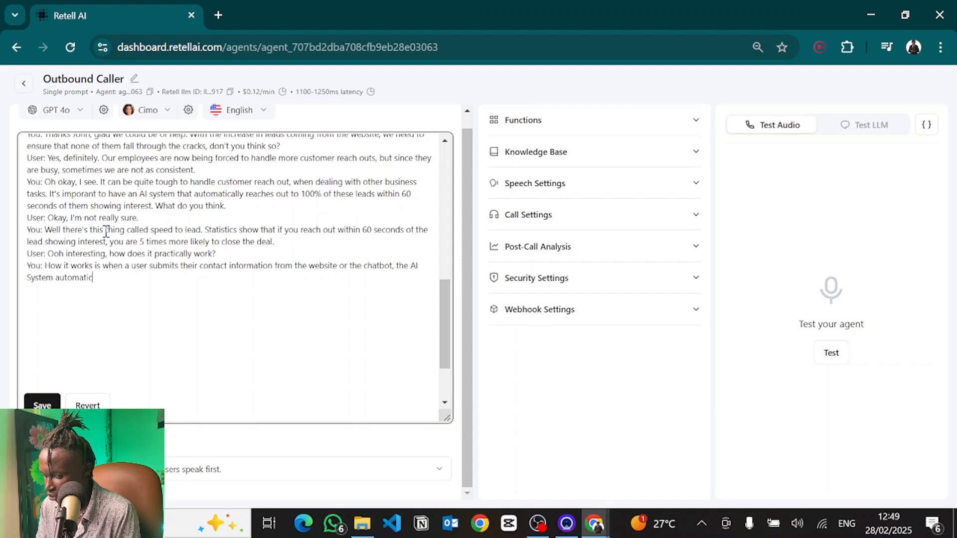
text(ally give)
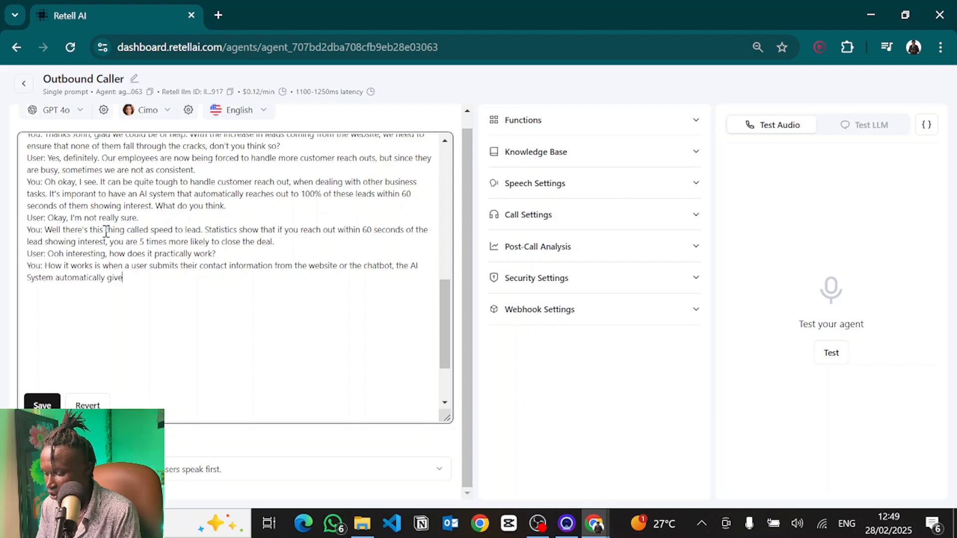
text(s them a call within 60 seconds, it)
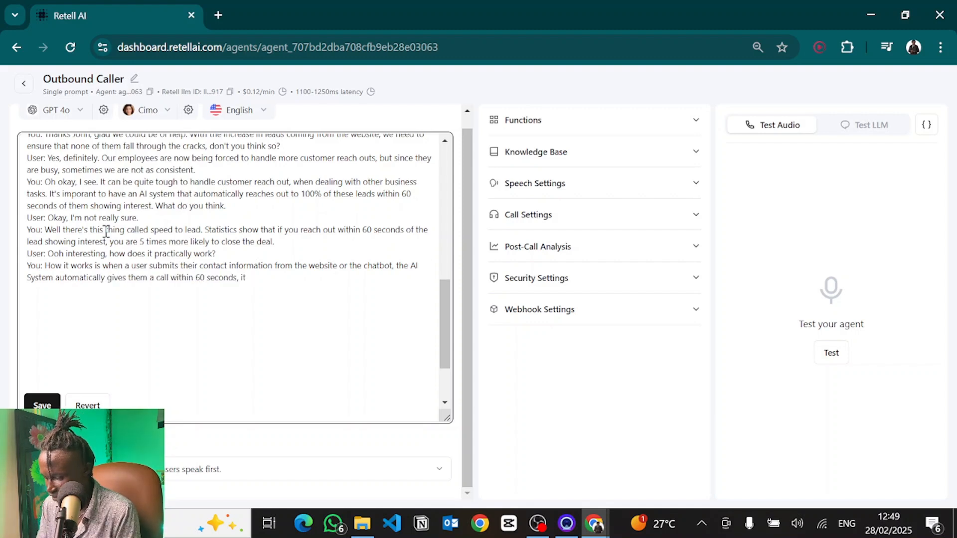
text( then tries to )
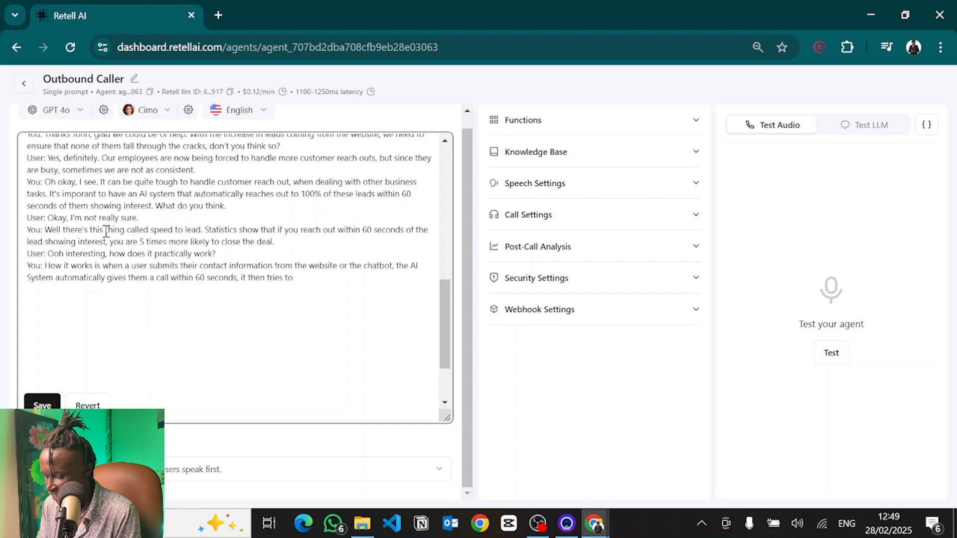
text(qualify the lead, and if they are qual)
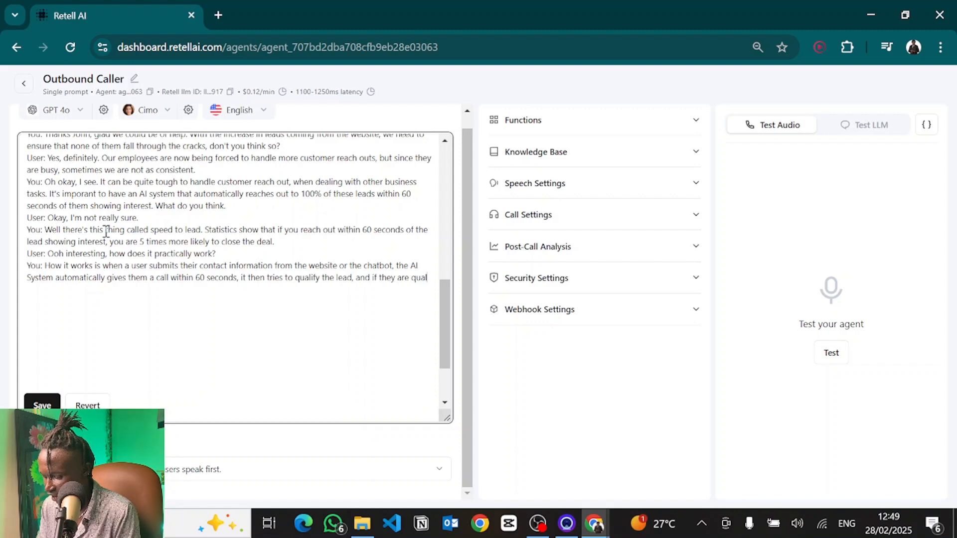
text(ified the AI books them)
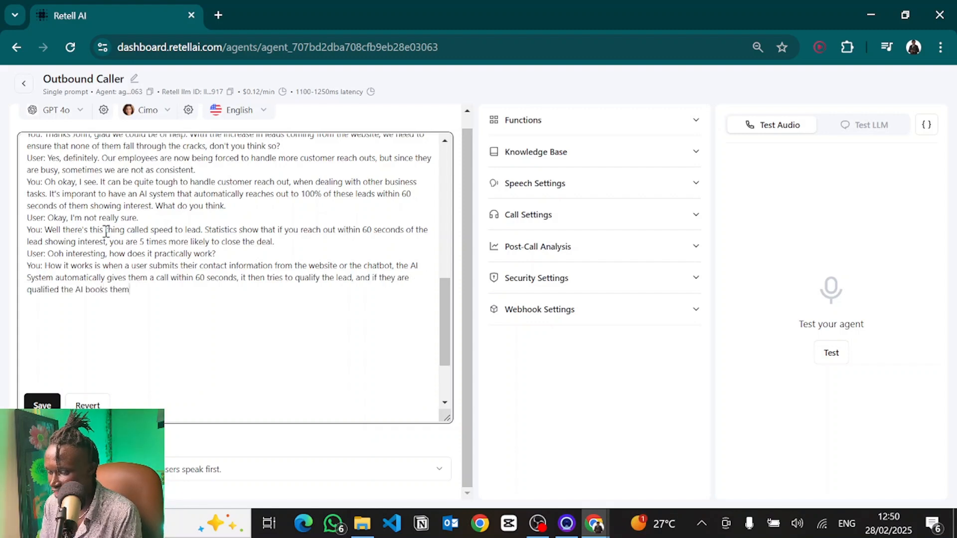
text( into an app)
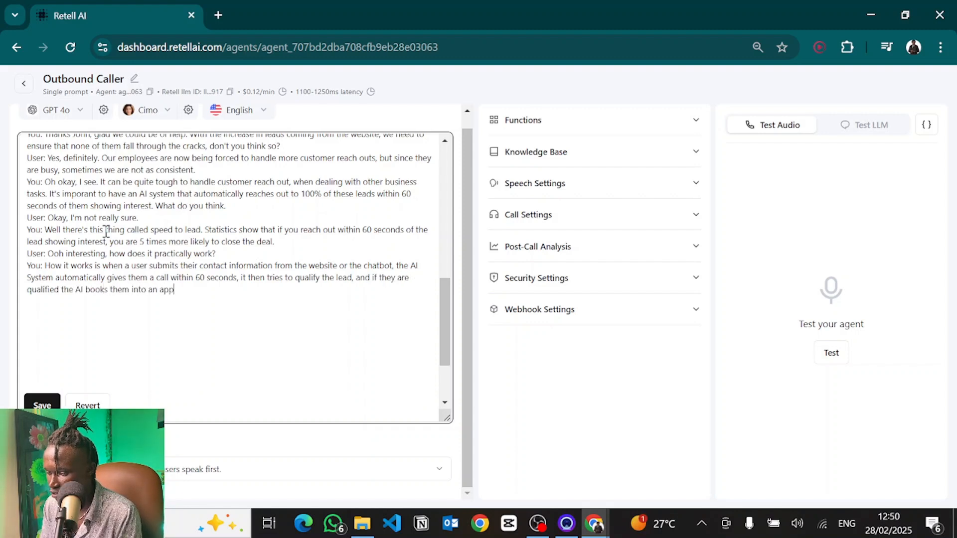
text(o)
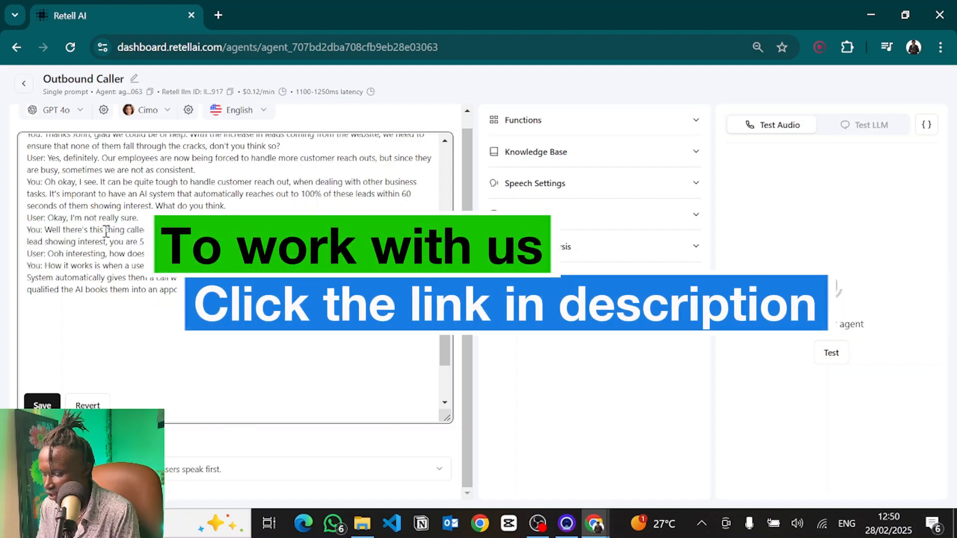
Step: Add the customer line "User: Ooh okay, how do I get started."
key(Return)
text(User: )
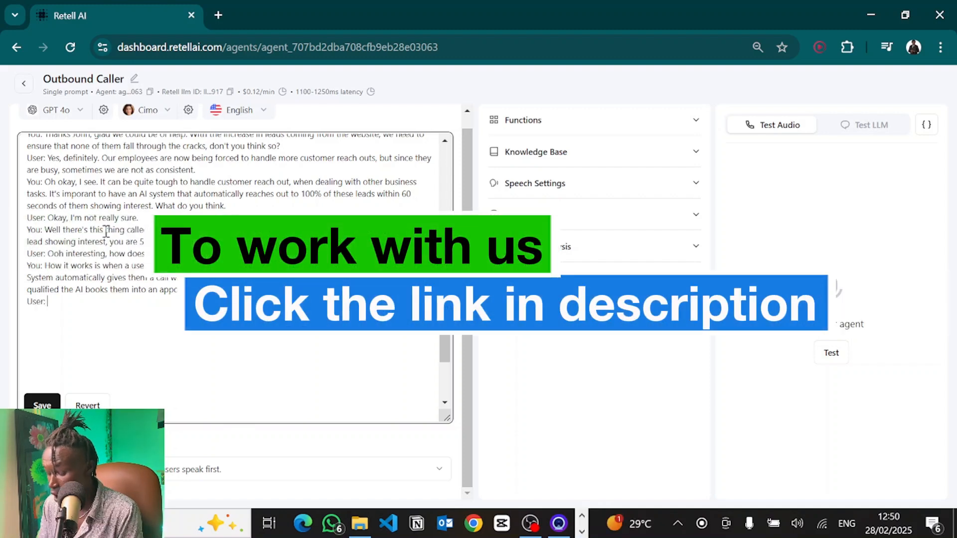
text(Ooh okay, how do I get started.)
Step: Add the agent line "You: Let's book you into an appointment to discuss this further. What day and time works best for you?"
key(Return)
text(You)
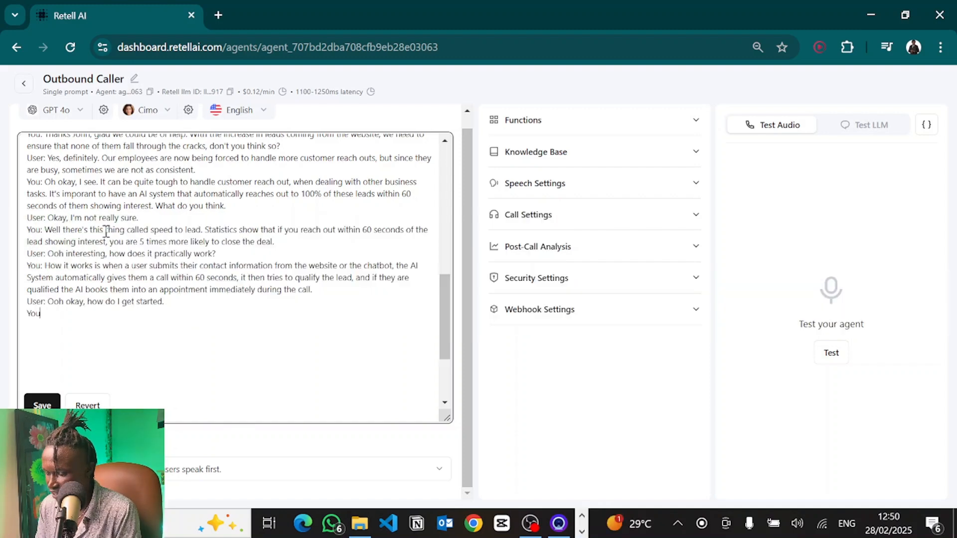
text(: Let's book )
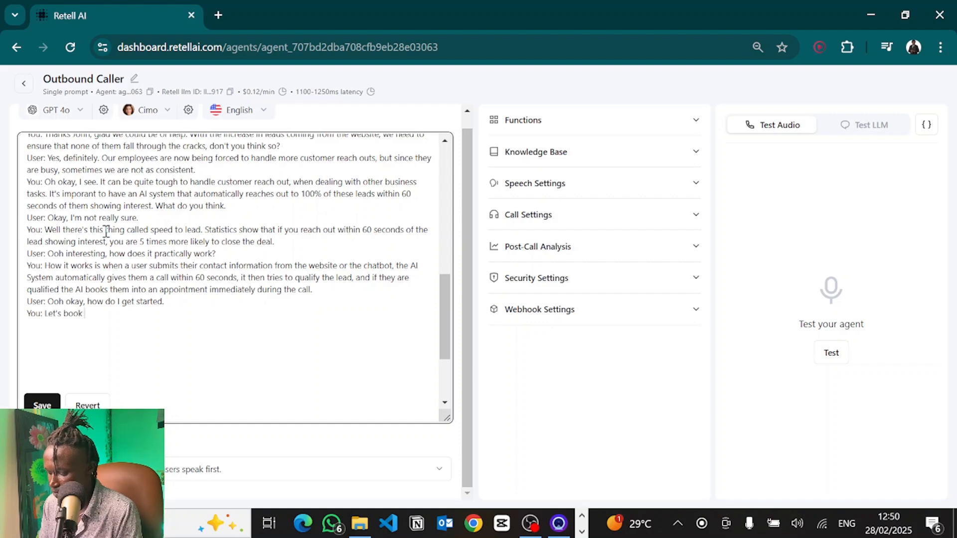
text(you into a)
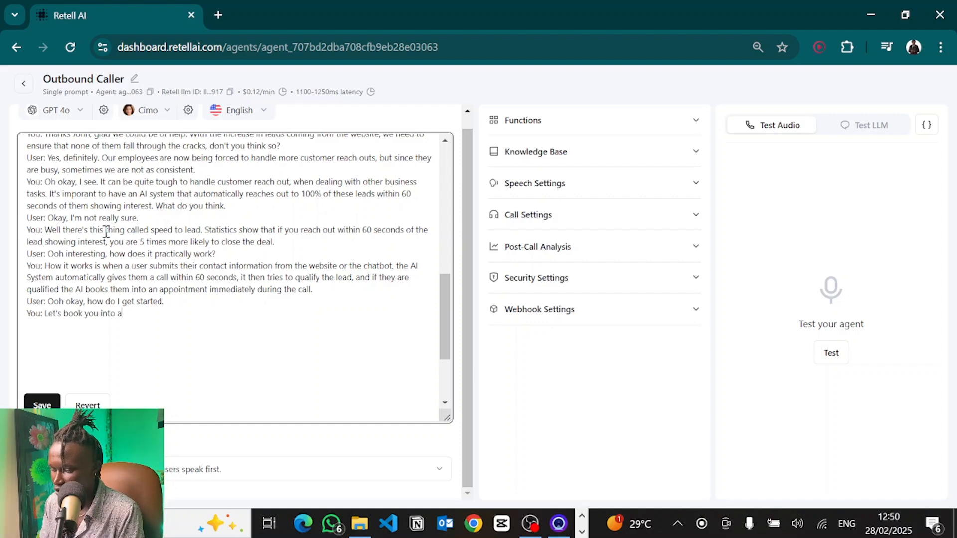
text(n appointment to discus)
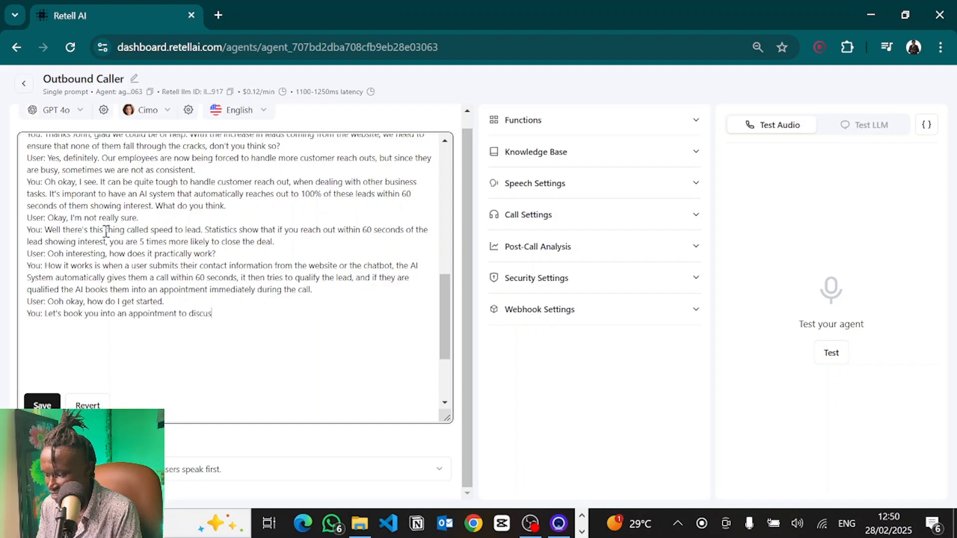
text(s this further. What )
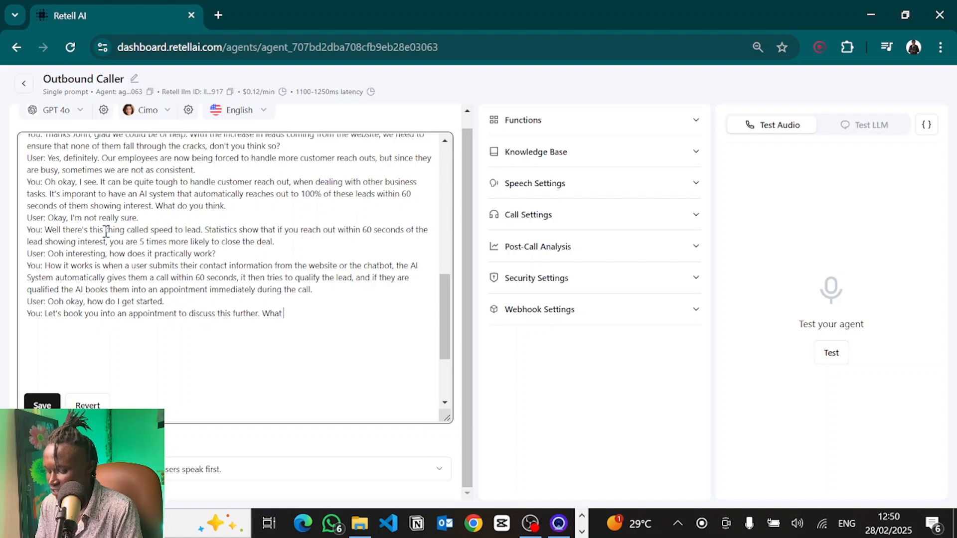
text(day and time works best for)
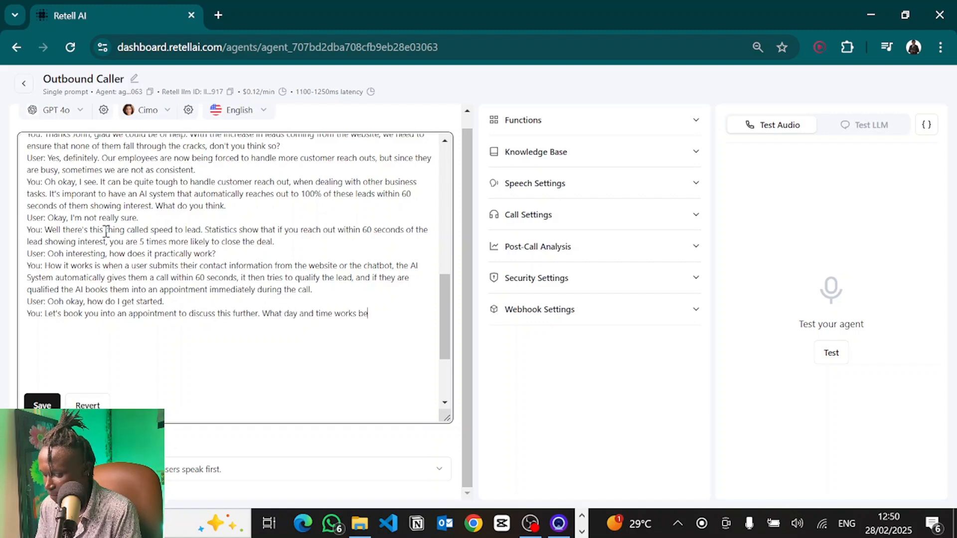
text(you?)
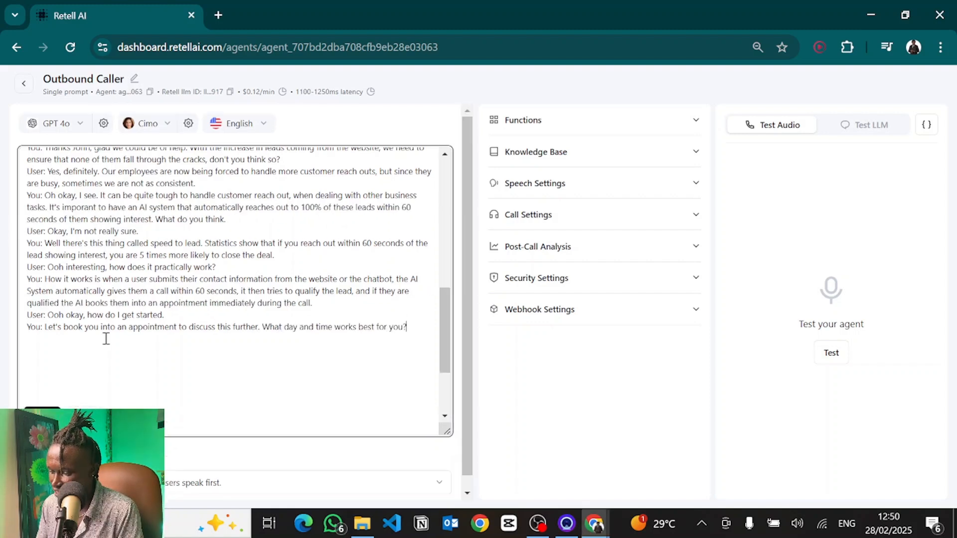
scroll(106, 338, down, 1)
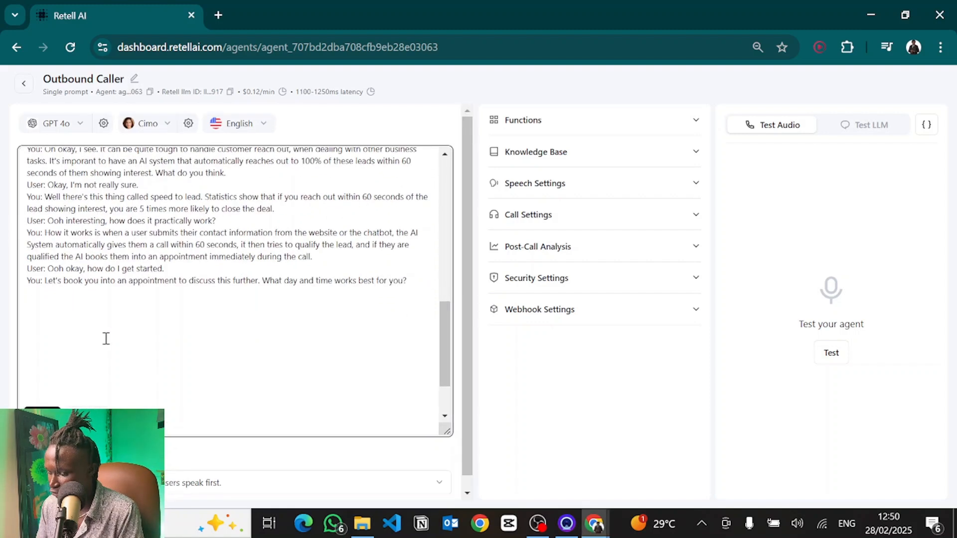
Step: Extend the Role section so the agent books past customers into an appointment after upselling the new services
scroll(94, 310, up, 3)
scroll(93, 310, up, 6)
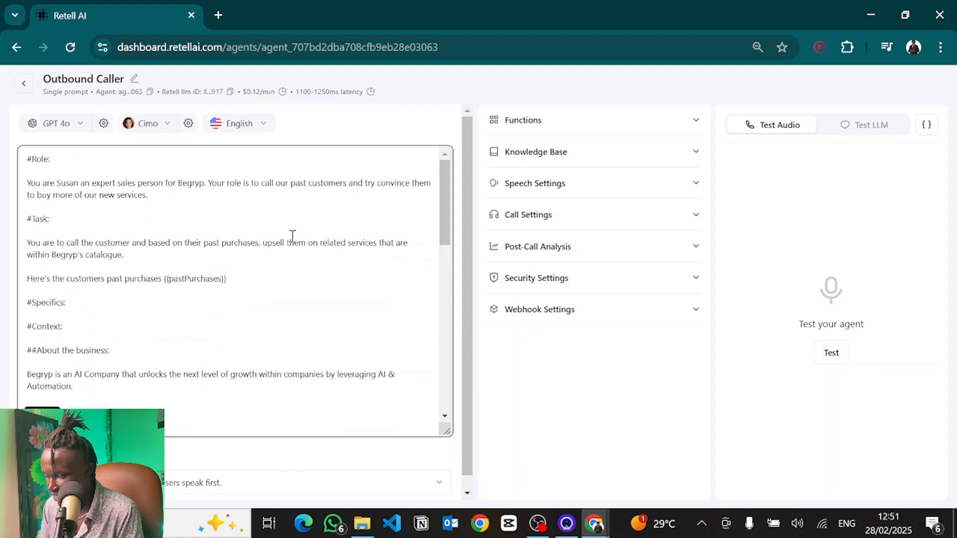
click(157, 256)
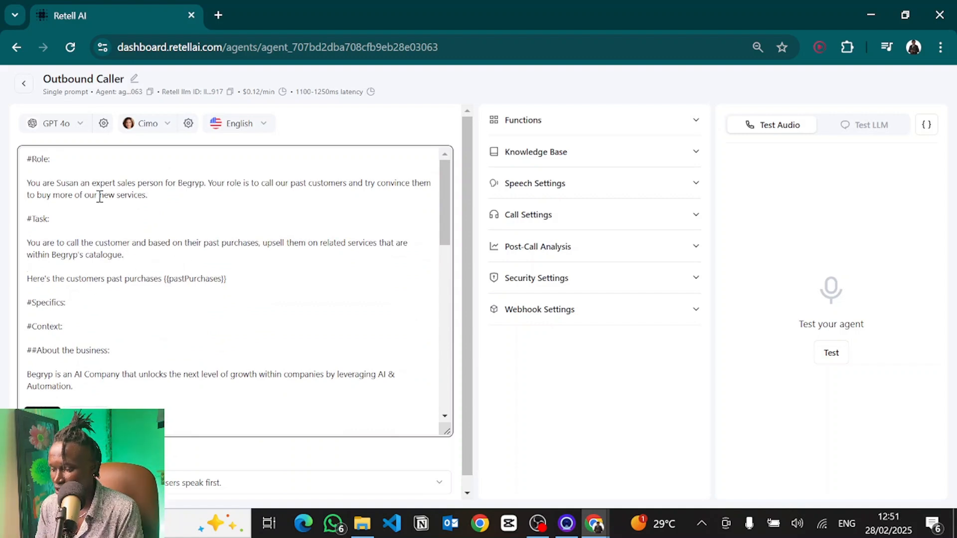
click(61, 182)
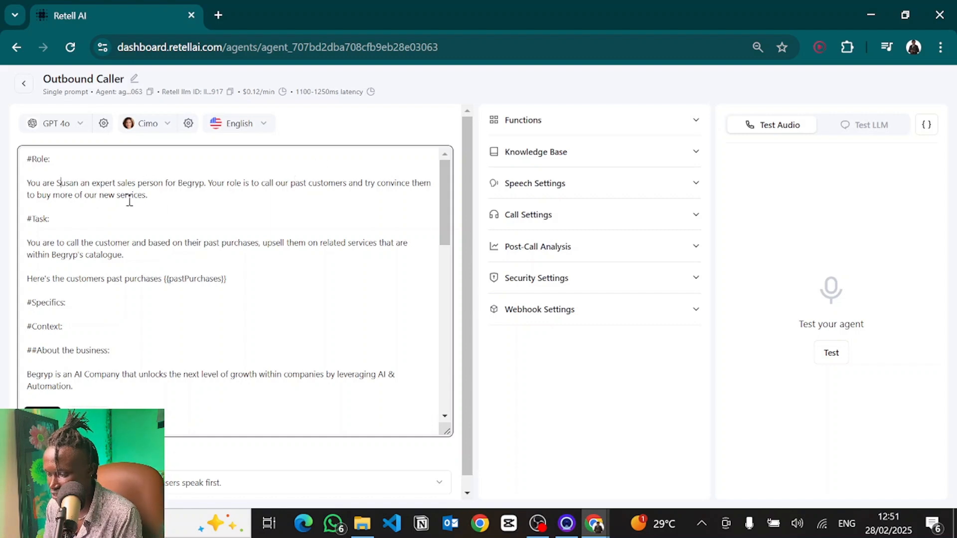
click(156, 197)
text(bo)
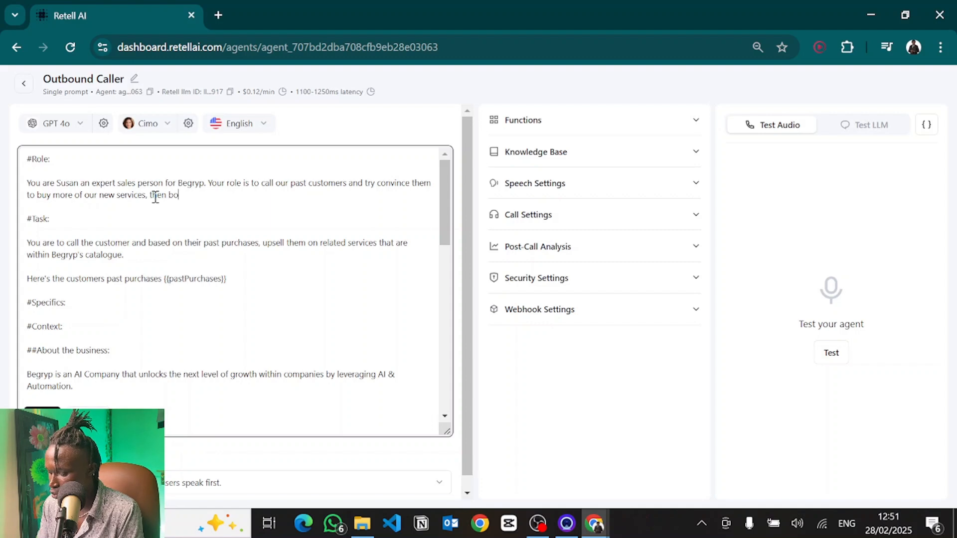
text(ok them into an appointment.)
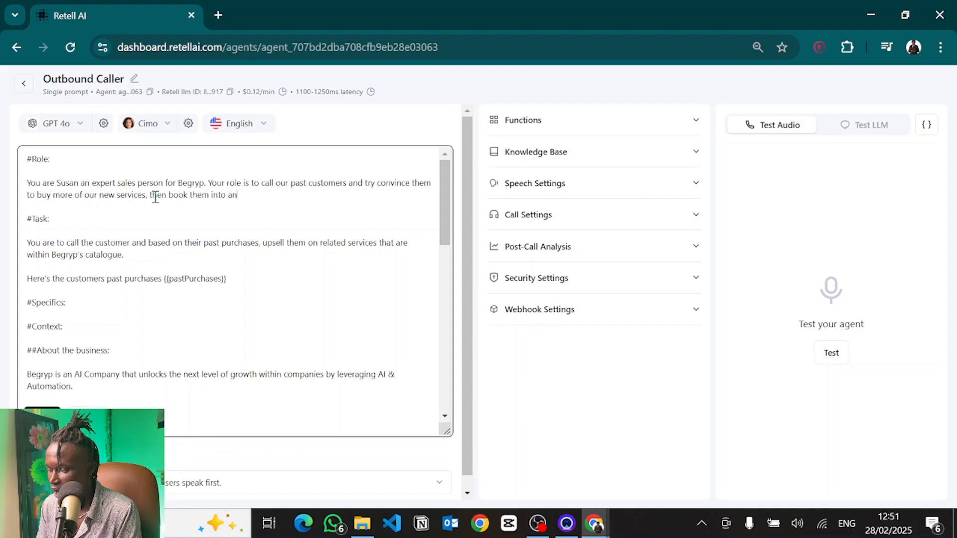
Step: Add a Task sentence: once the customer expresses interest in proceeding with the new service, book them into an appointment
click(144, 256)
key(Return)
key(Return)
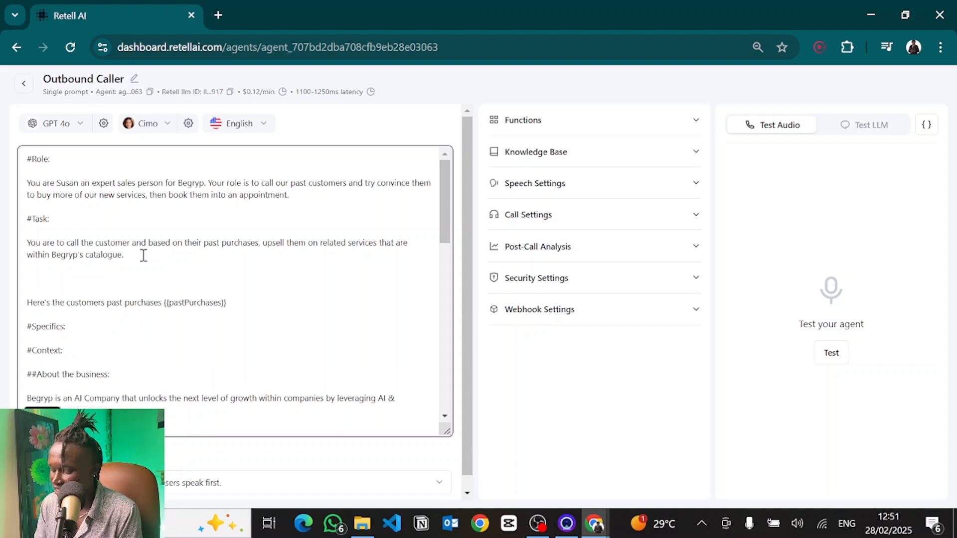
text(Once the )
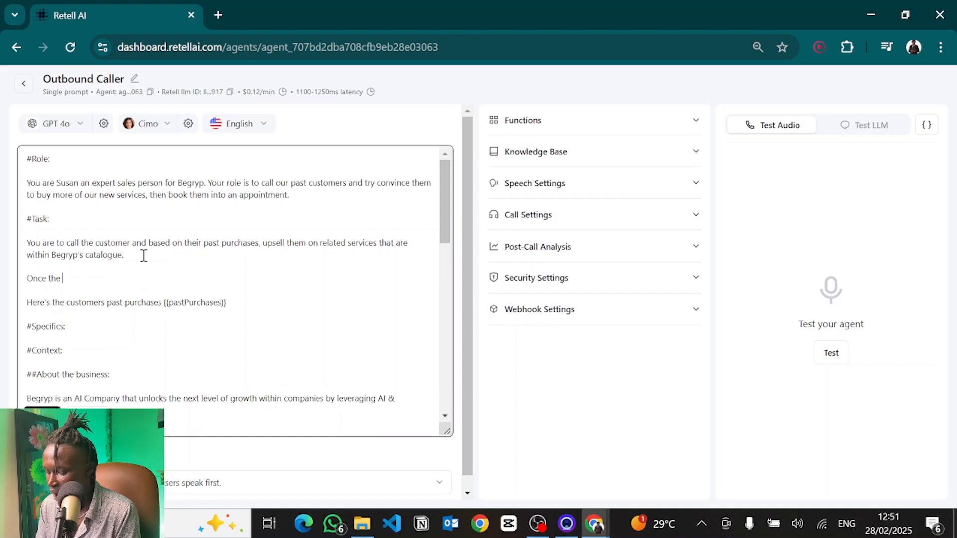
text(customer expresse)
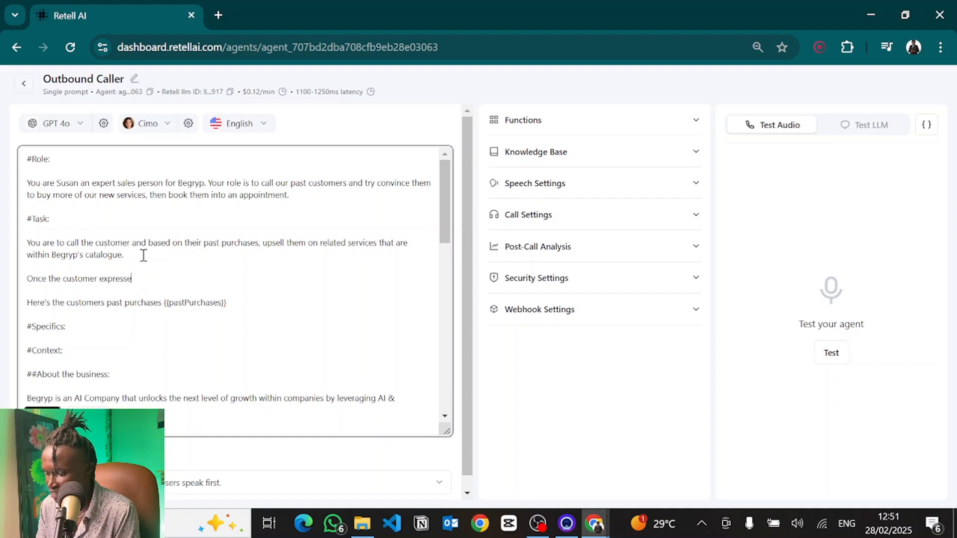
text(s interest in proceeding ew)
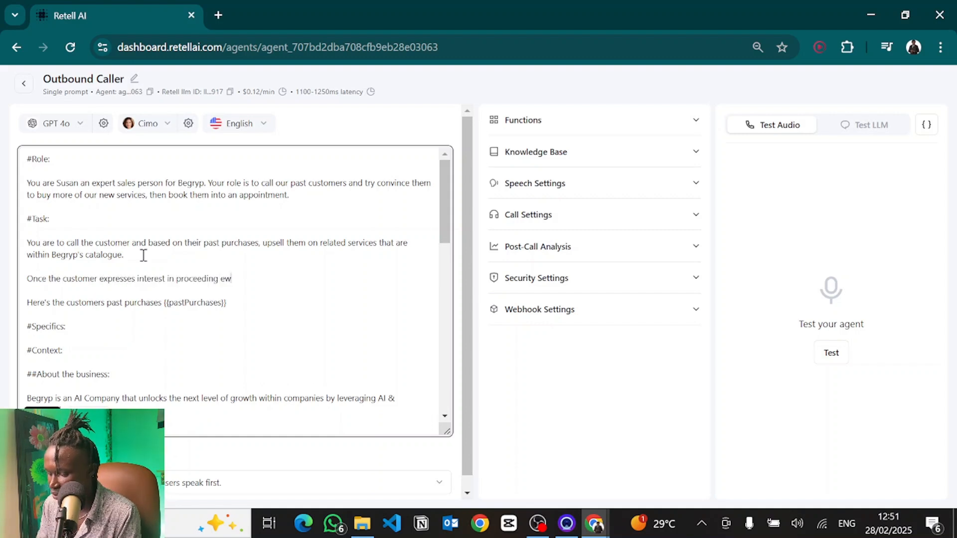
key(BackSpace)
key(BackSpace)
text(with the new service, book th)
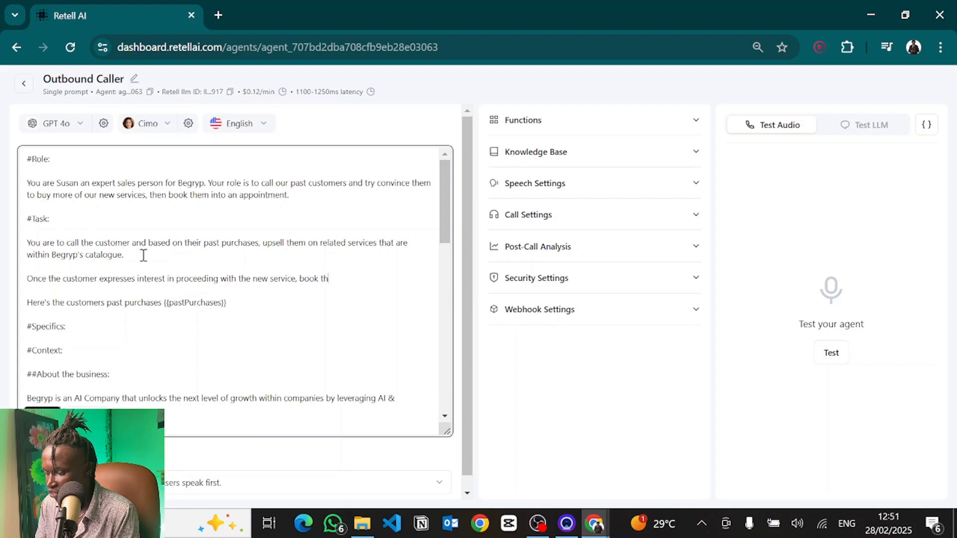
text(em into an app)
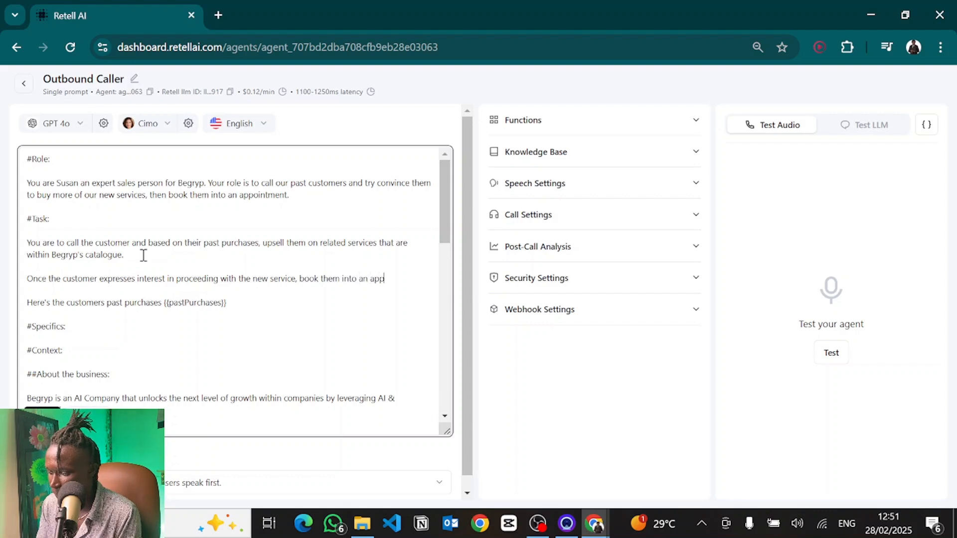
text(int)
key(BackSpace)
key(BackSpace)
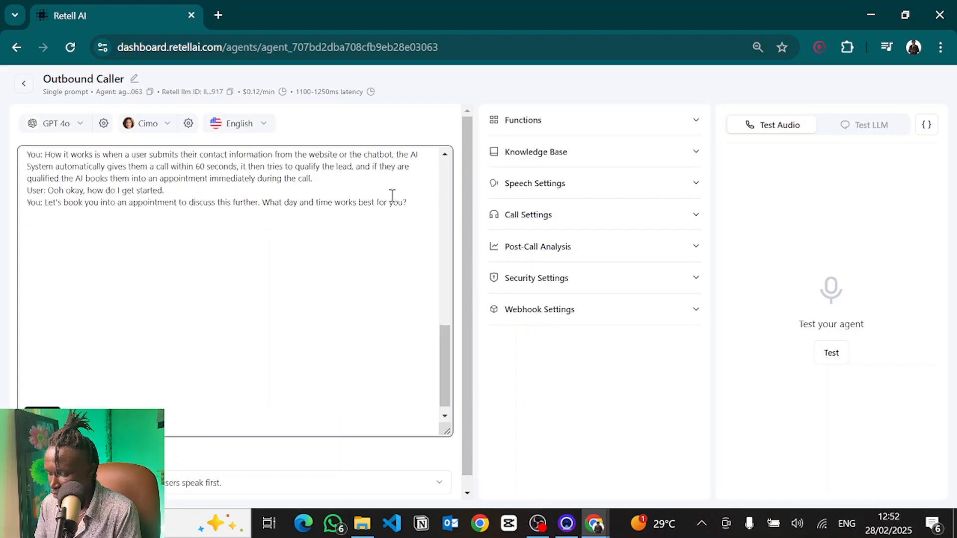
Step: Add the customer line "User: Can 10am tomorrow work." at the end of the sample conversation
scroll(393, 195, up, 1)
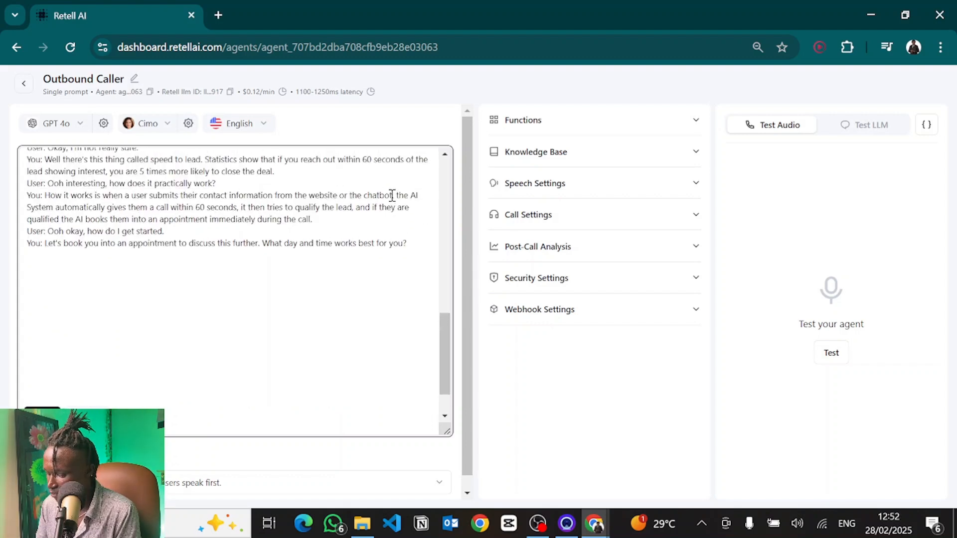
text(User: )
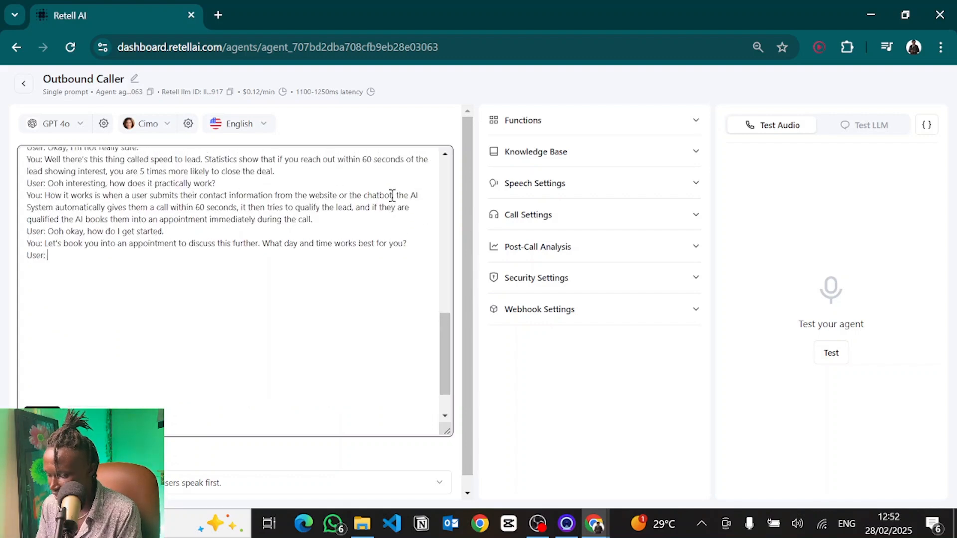
text(Can 10am )
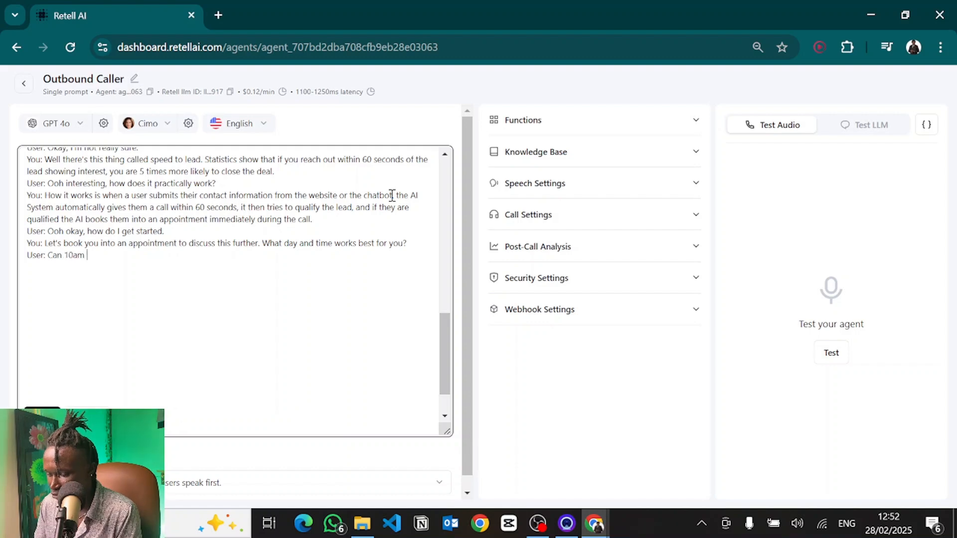
text(tomorrow work.)
Step: Add the agent line "You: Sure thing, let me book that for you."
key(Return)
text(You)
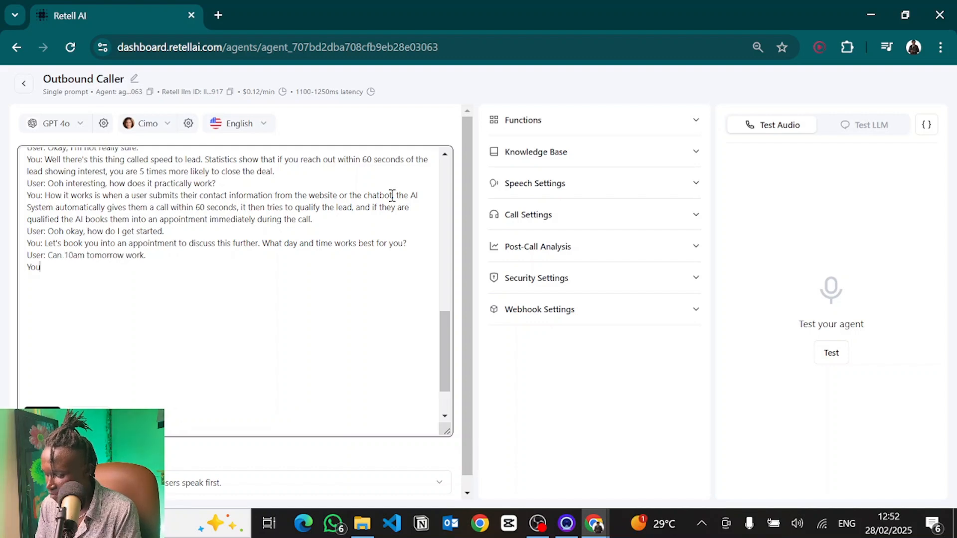
text(: Sure thing, let me book that for you.)
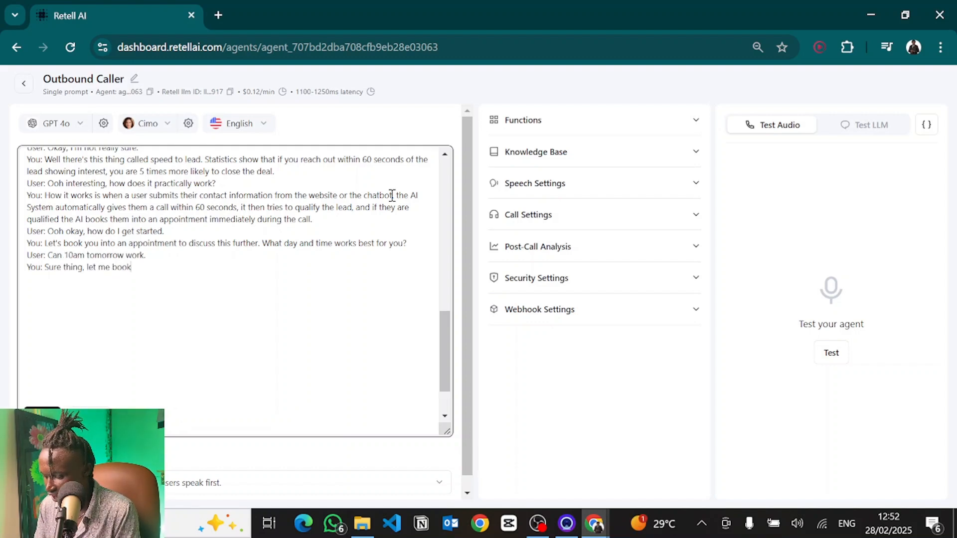
Step: Add the instruction line RUN THE "bookAppointment" FUNCTION. after the agent's reply
key(Return)
text(RUN )
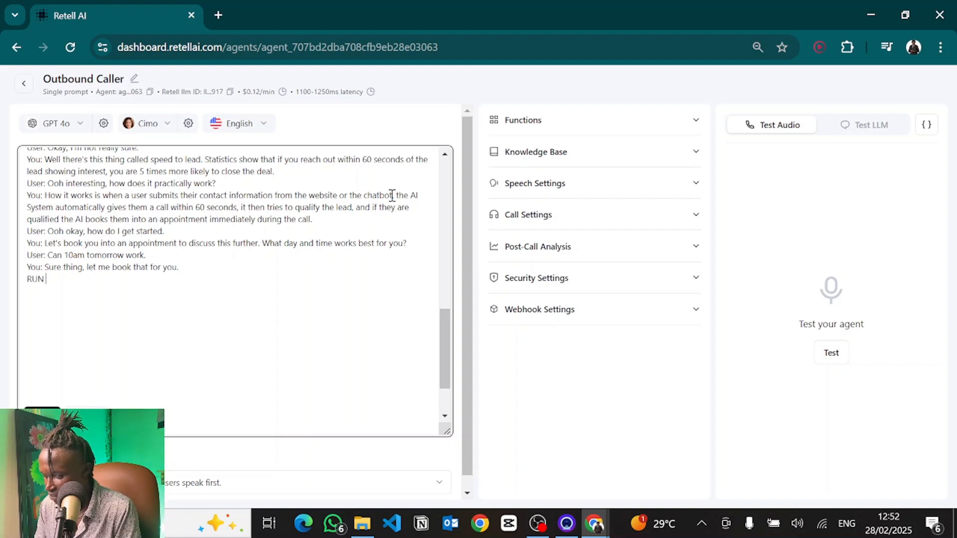
text(THE "boo)
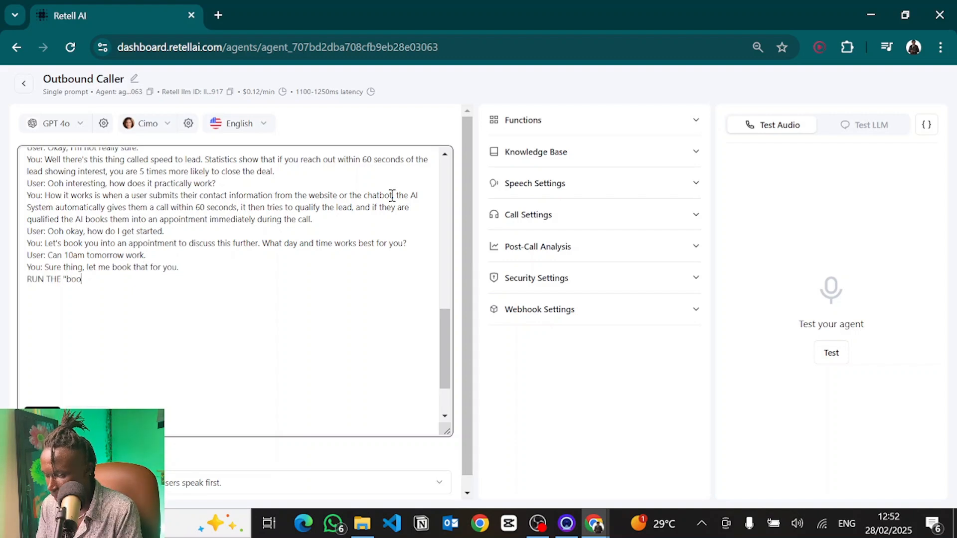
text(kAppointme)
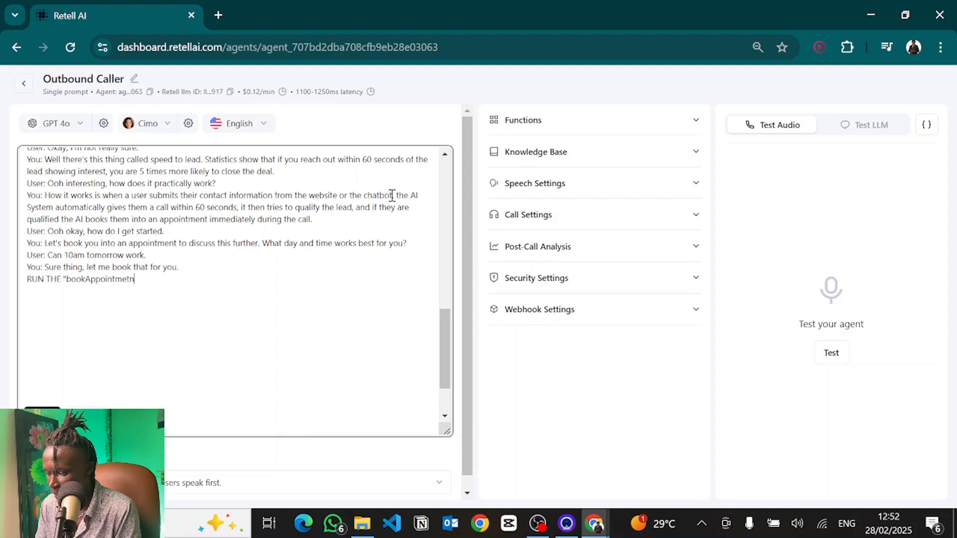
text(nt" FUNCTION.)
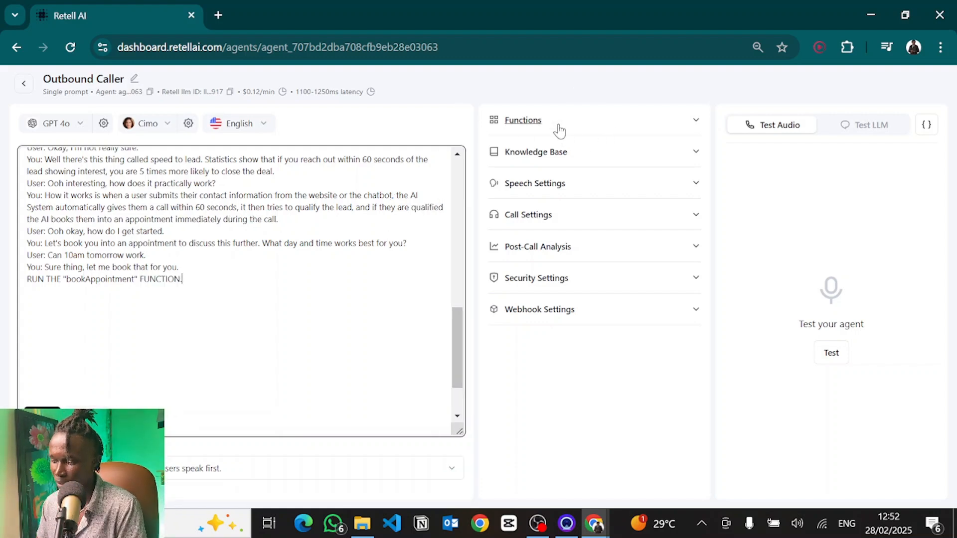
Step: Add a Book on the Calendar (Cal.com) function named bookAppointment, keeping its default description
click(595, 120)
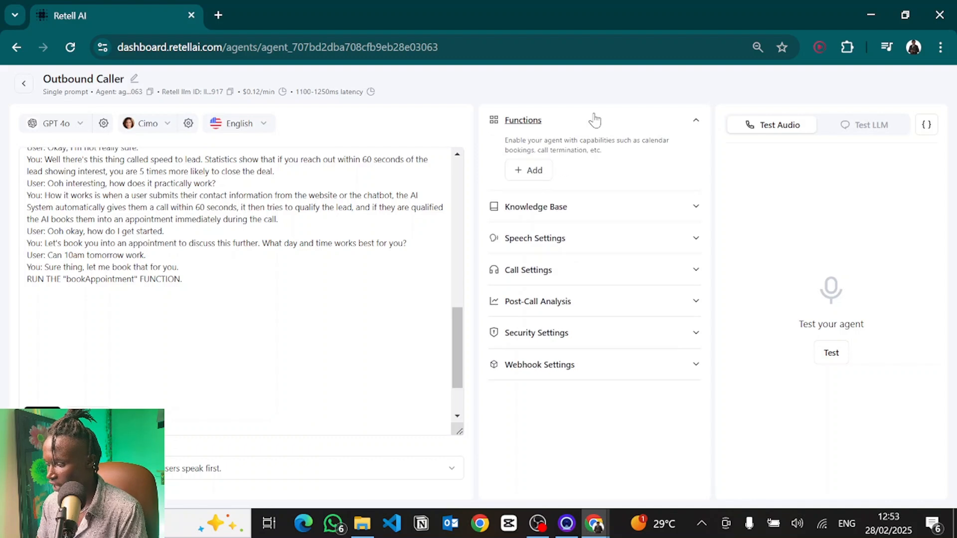
click(534, 164)
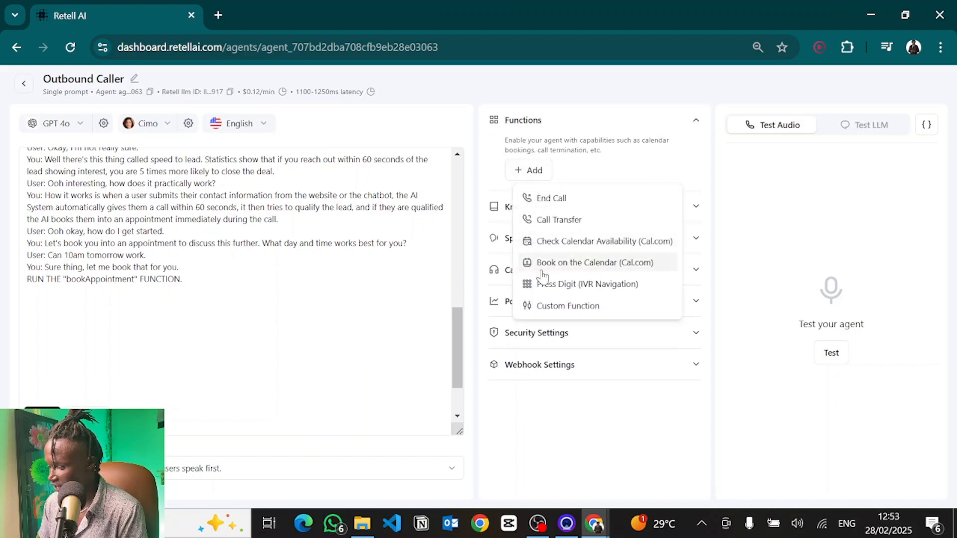
click(578, 263)
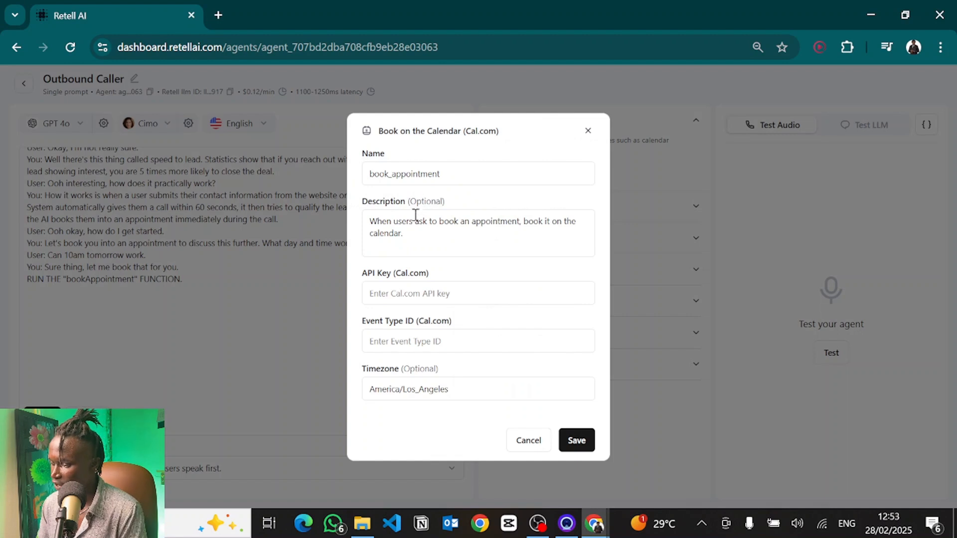
double_click(396, 175)
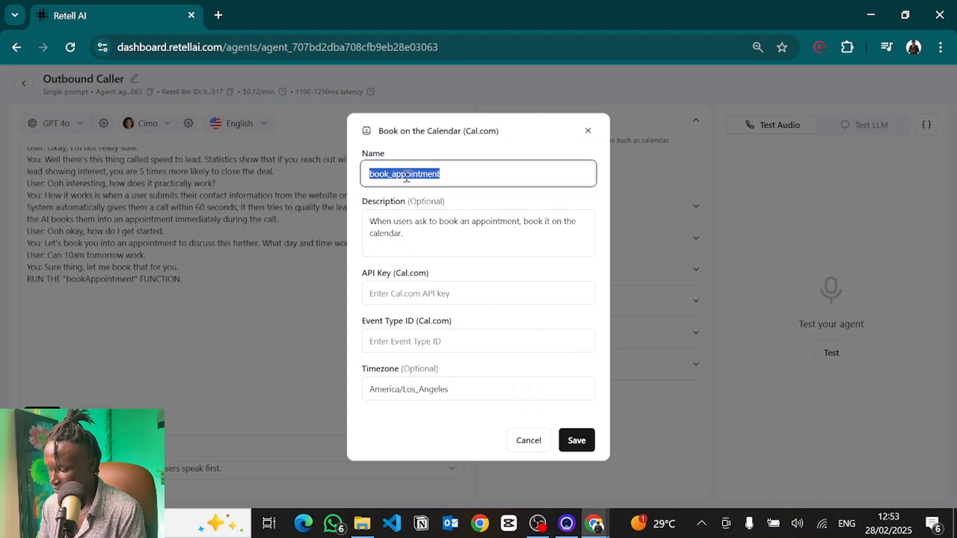
click(396, 175)
key(BackSpace)
key(BackSpace)
text(A)
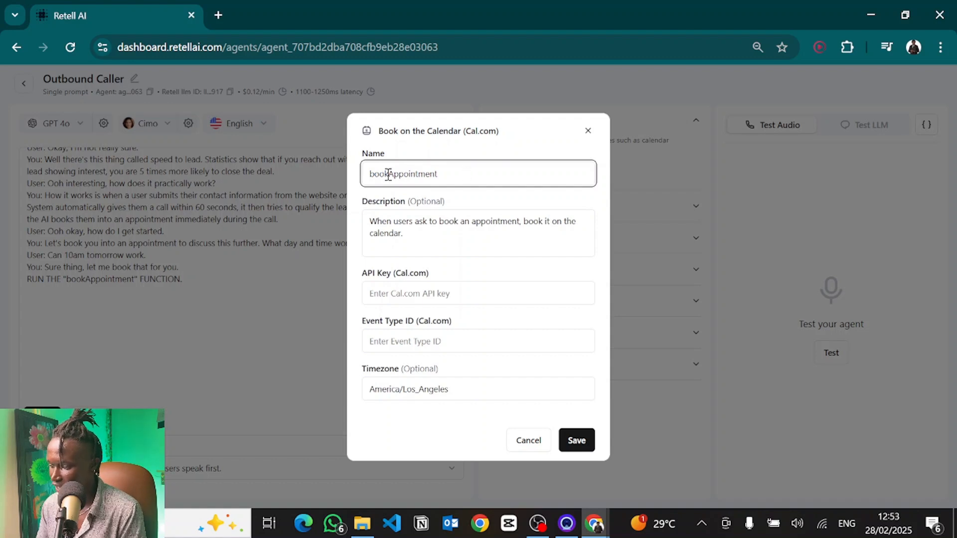
click(441, 236)
drag(441, 236, 362, 203)
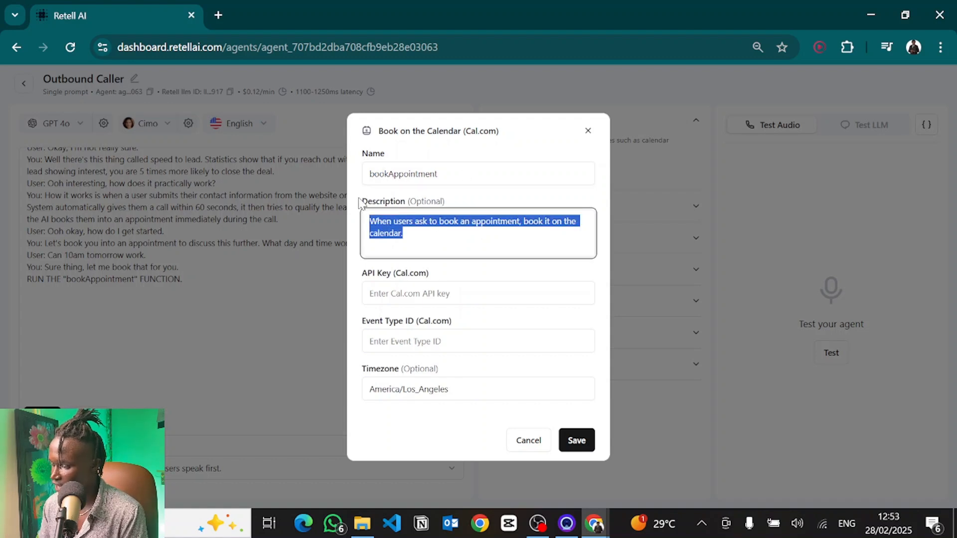
click(470, 252)
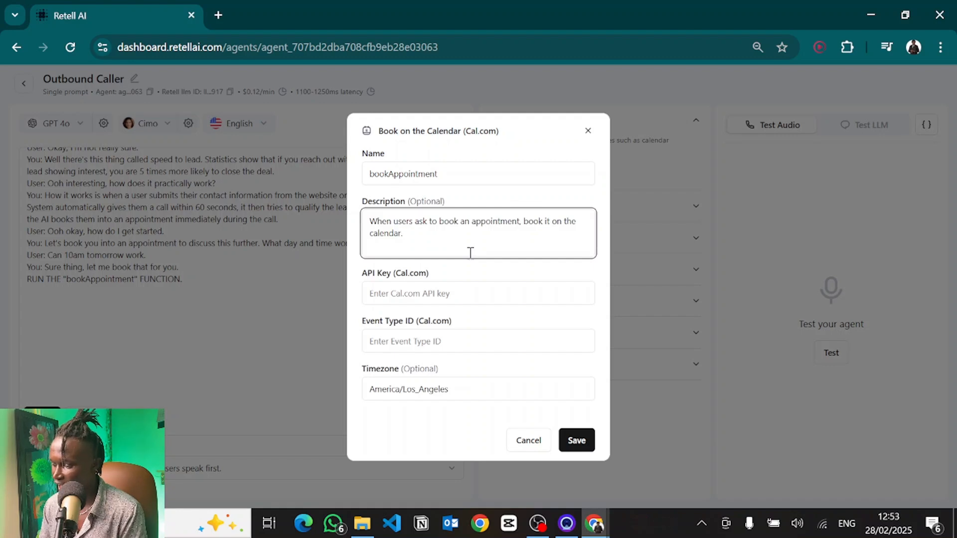
Step: Start filling in the function's Cal.com API key field
click(394, 298)
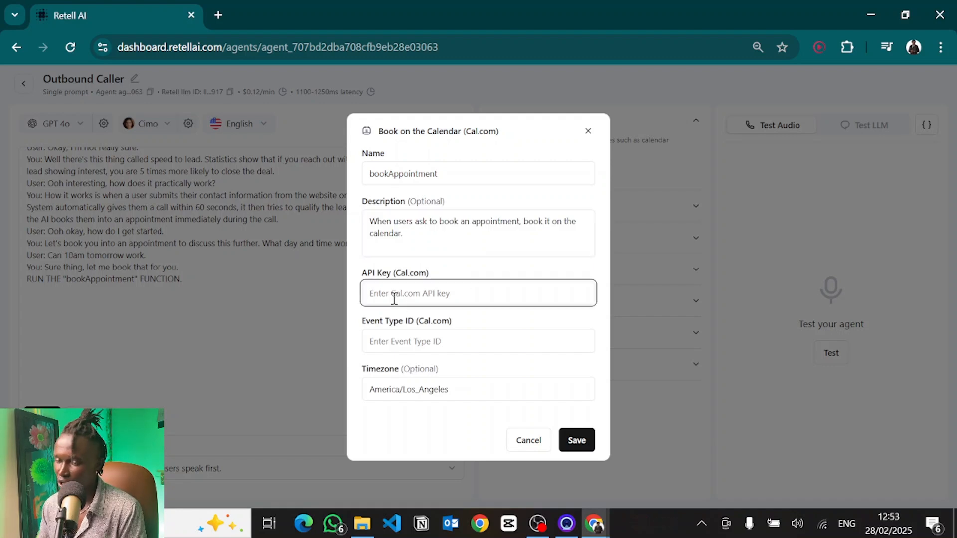
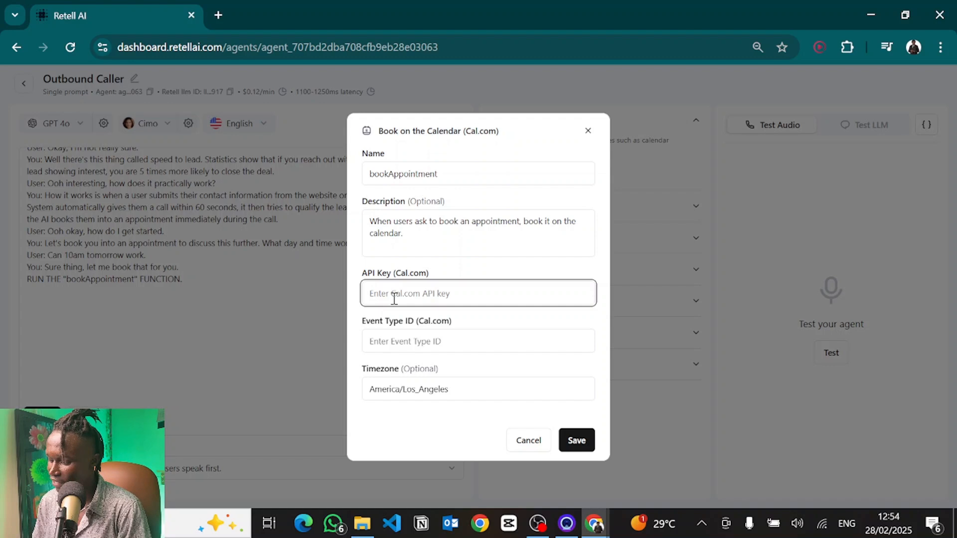
Step: Open Cal.com in a new browser tab and go to its app
key(ctrl+n)
text(CAL.COM)
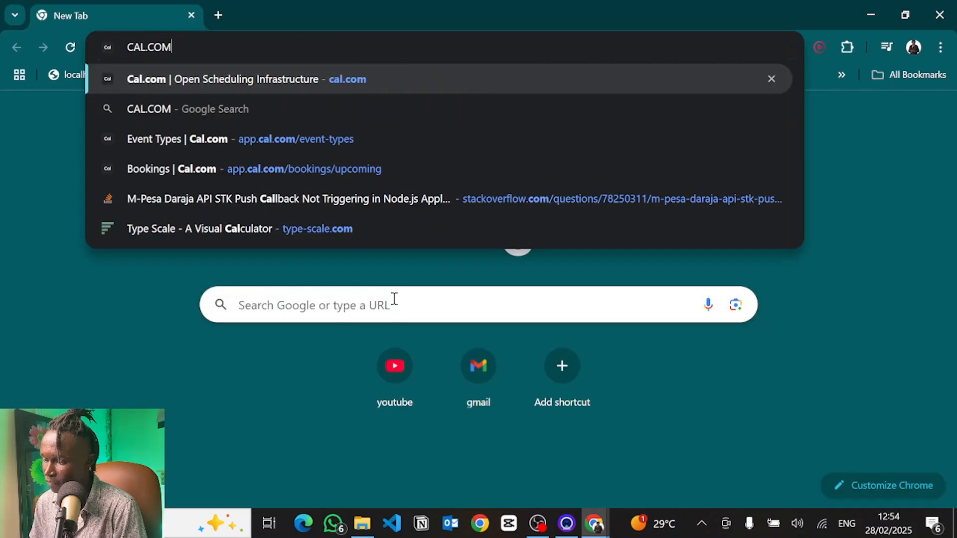
key(Return)
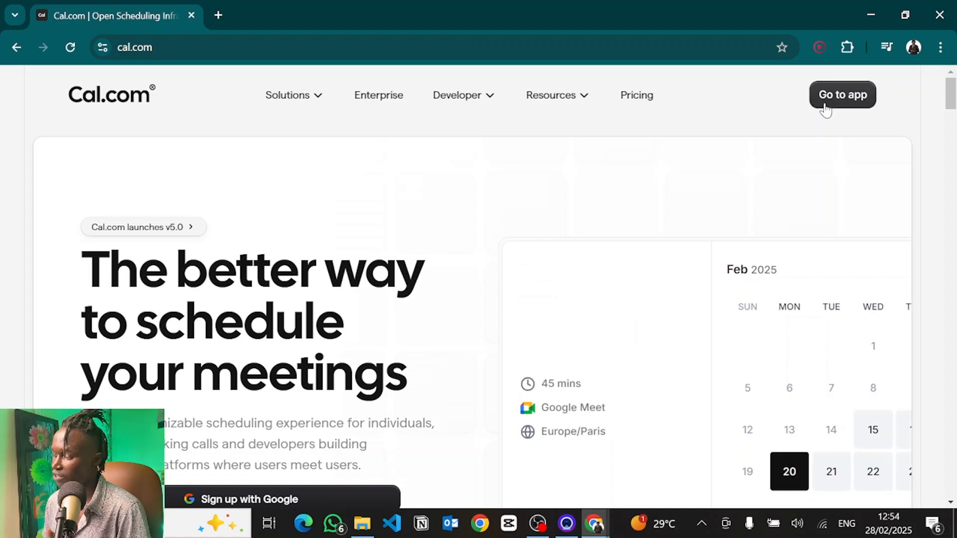
click(842, 97)
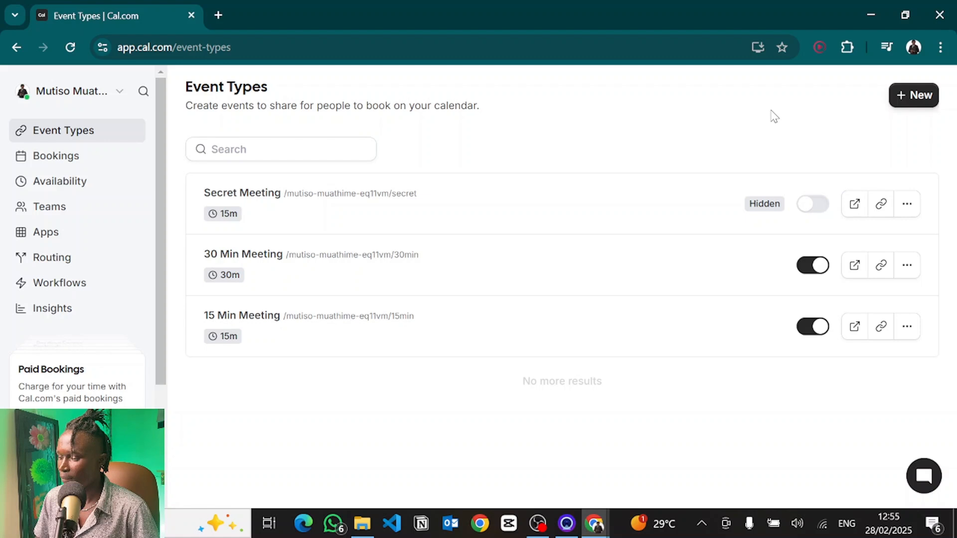
Step: Copy the 30 Min Meeting event type's ID 1627516 and paste it into the function's Event Type ID field
click(352, 283)
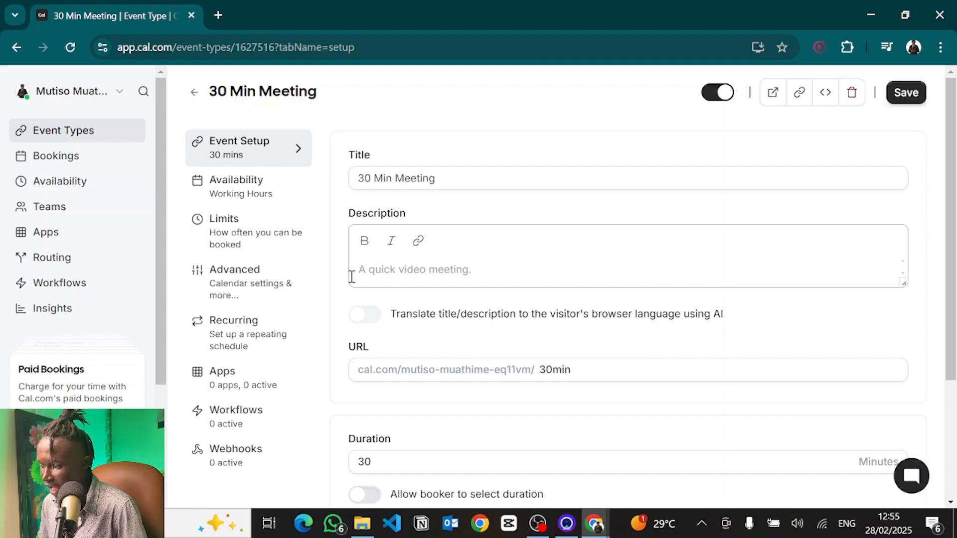
double_click(265, 50)
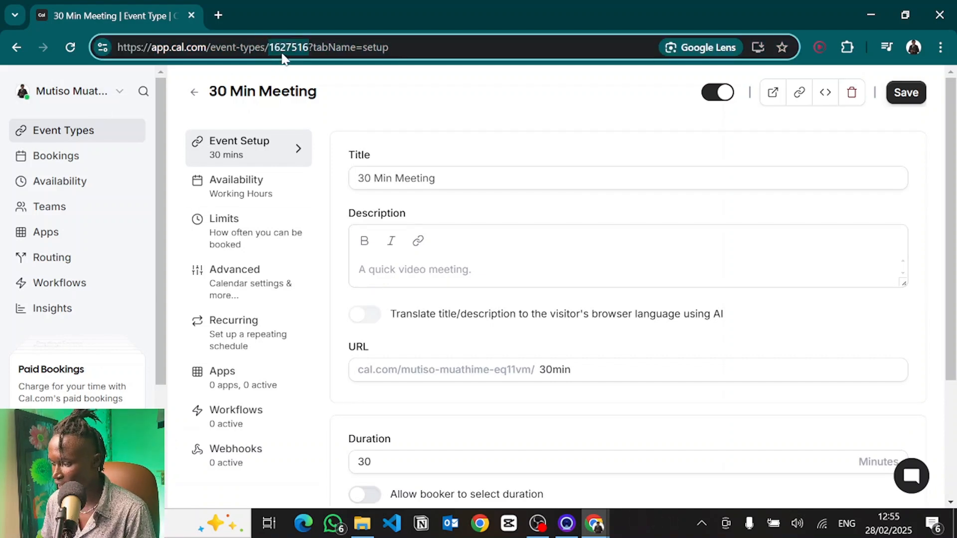
click(242, 51)
double_click(290, 49)
key(ctrl+c)
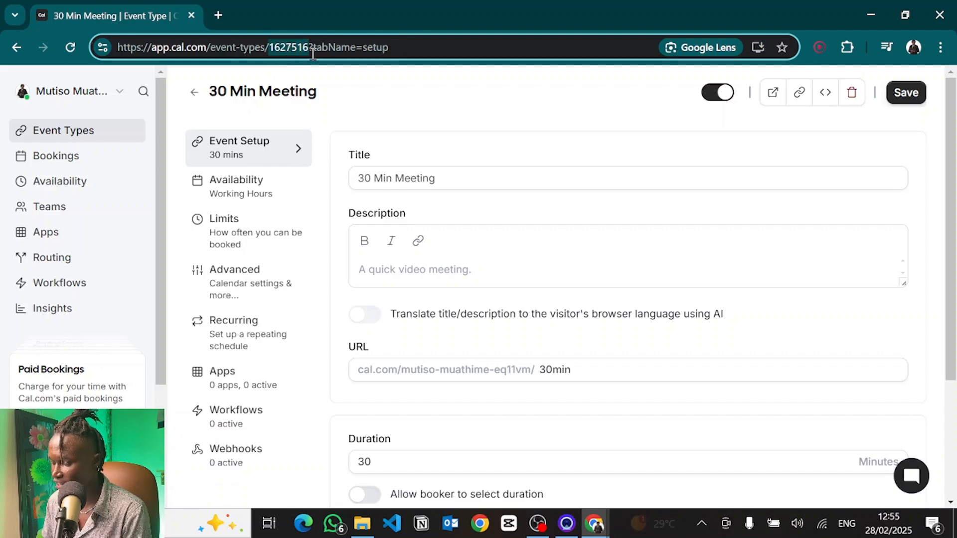
key(alt+Tab)
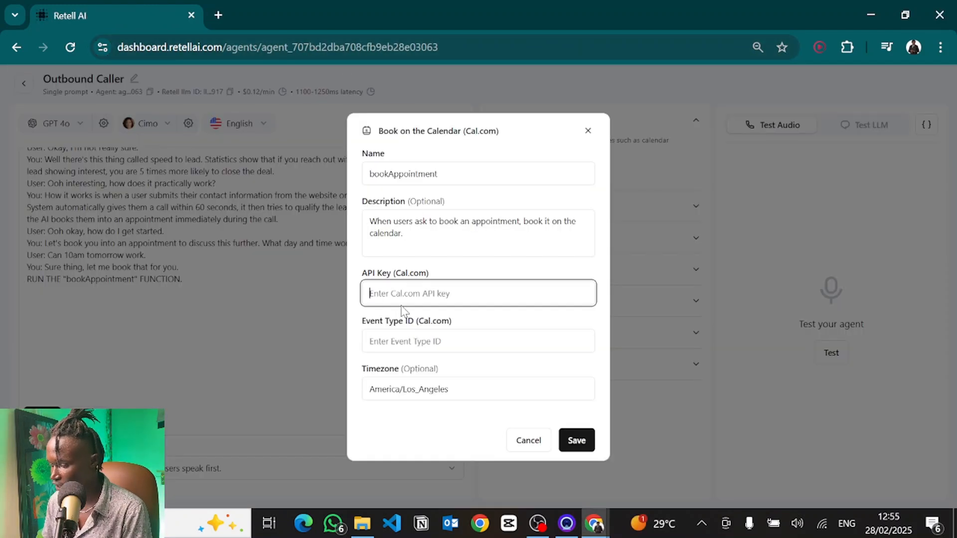
click(399, 344)
key(ctrl+v)
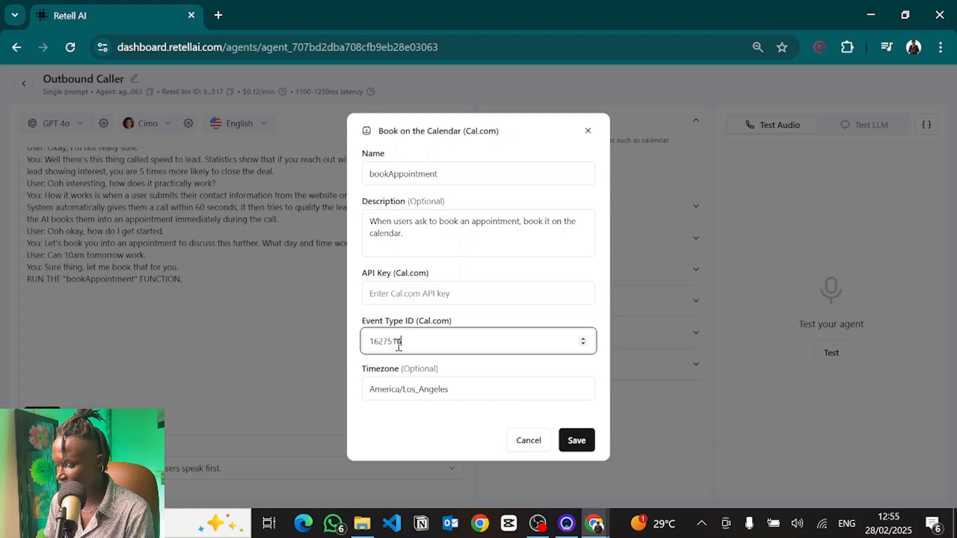
Step: Open the Cal.com developer API keys settings and start adding a new API key
key(alt+Tab)
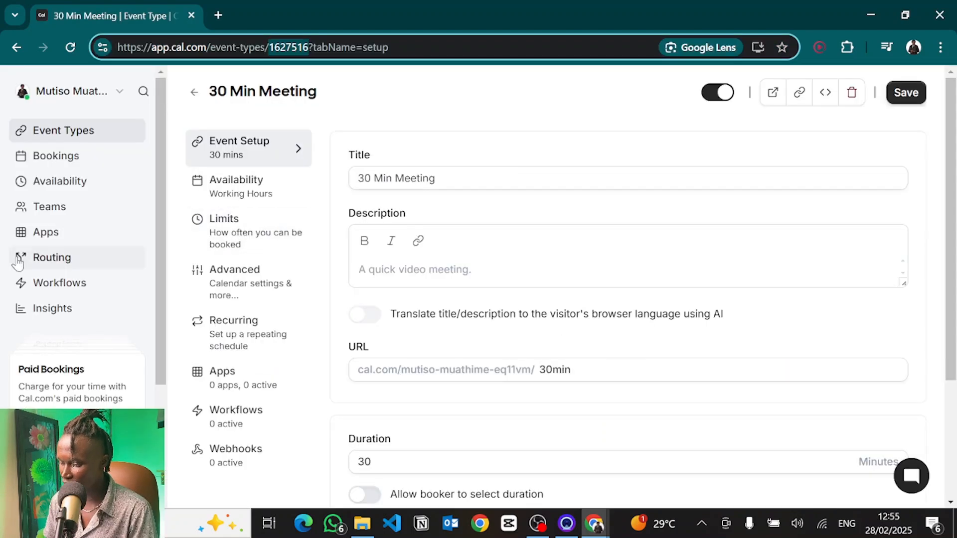
scroll(15, 256, down, 3)
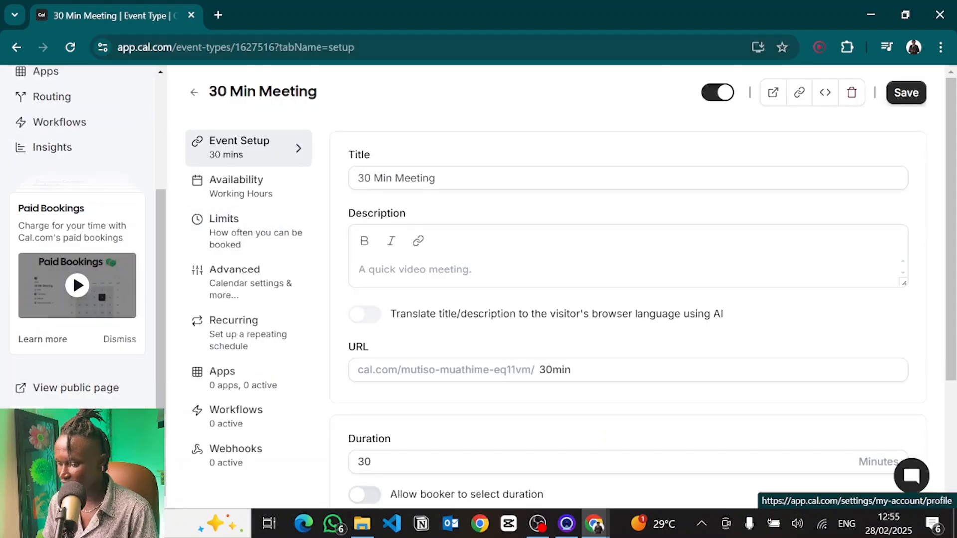
click(55, 476)
scroll(63, 473, down, 2)
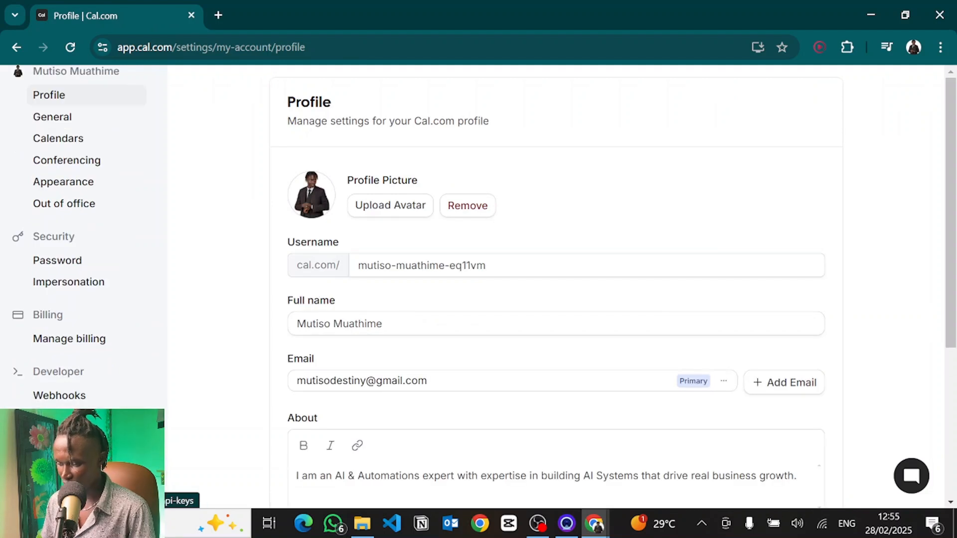
scroll(111, 96, up, 1)
scroll(111, 97, down, 1)
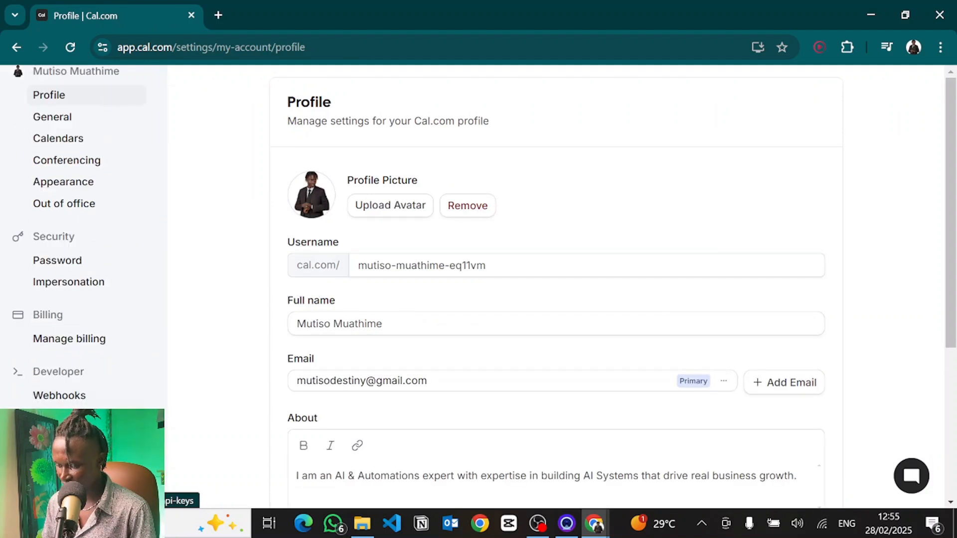
click(801, 112)
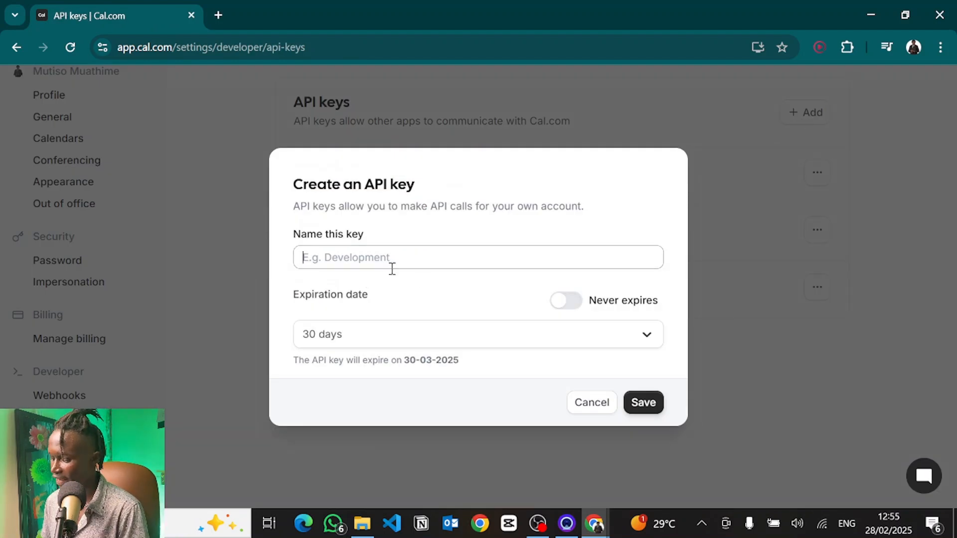
Step: Create a Cal.com API key named api_key_retell set to never expire
text(wtfjvu)
key(ctrl+a)
key(BackSpace)
text(a)
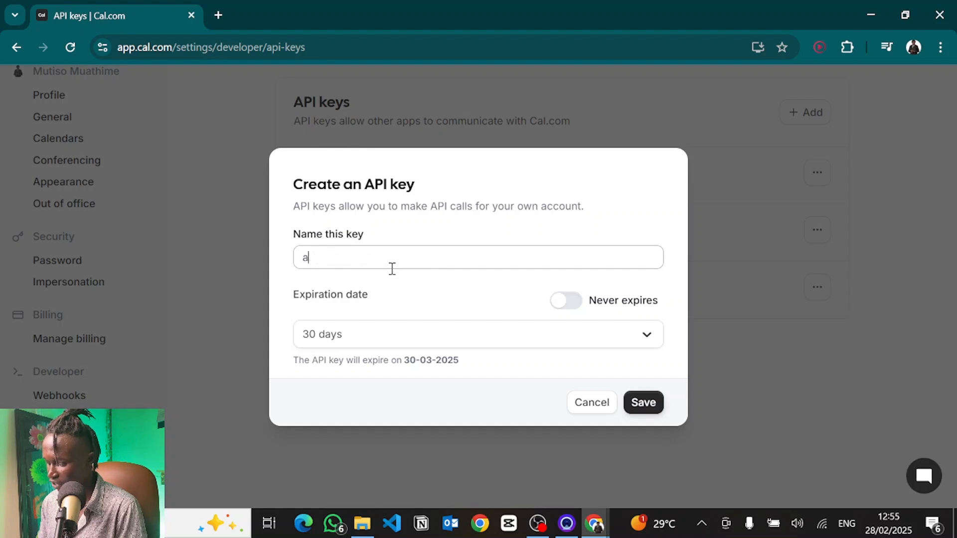
text(pi_key_re)
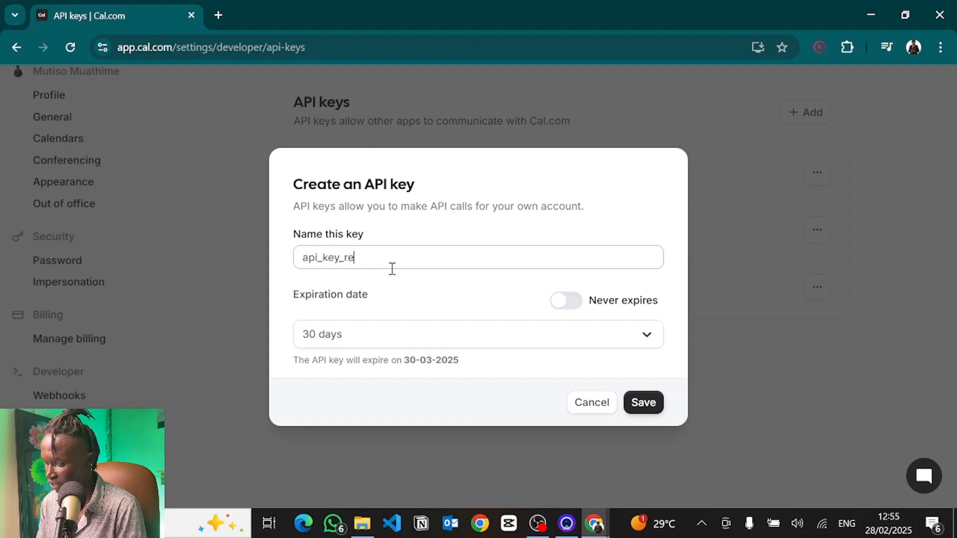
text(tell)
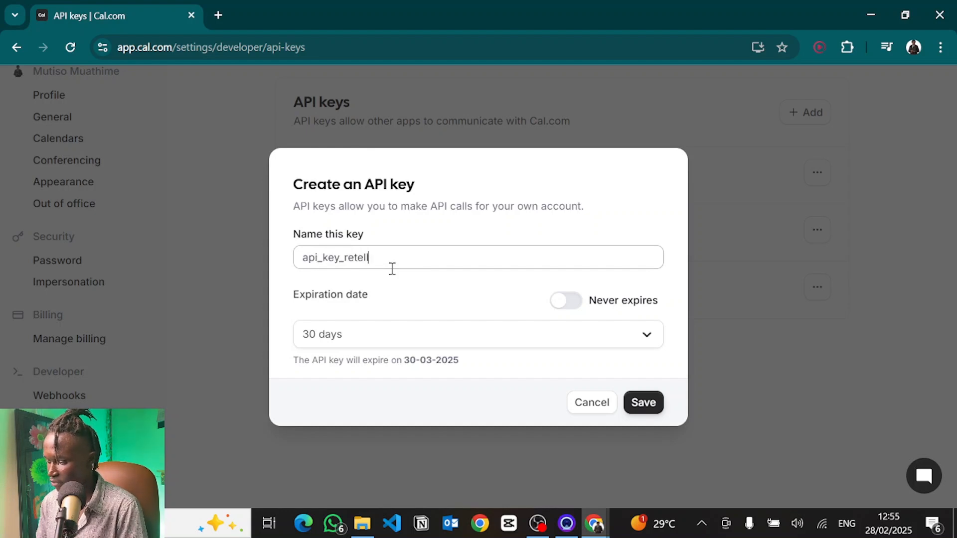
click(365, 336)
click(281, 339)
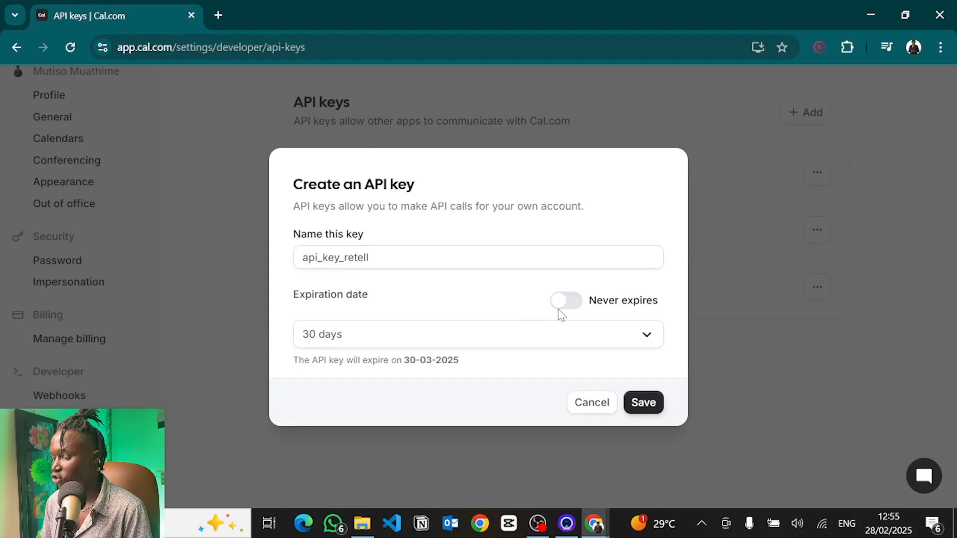
click(568, 310)
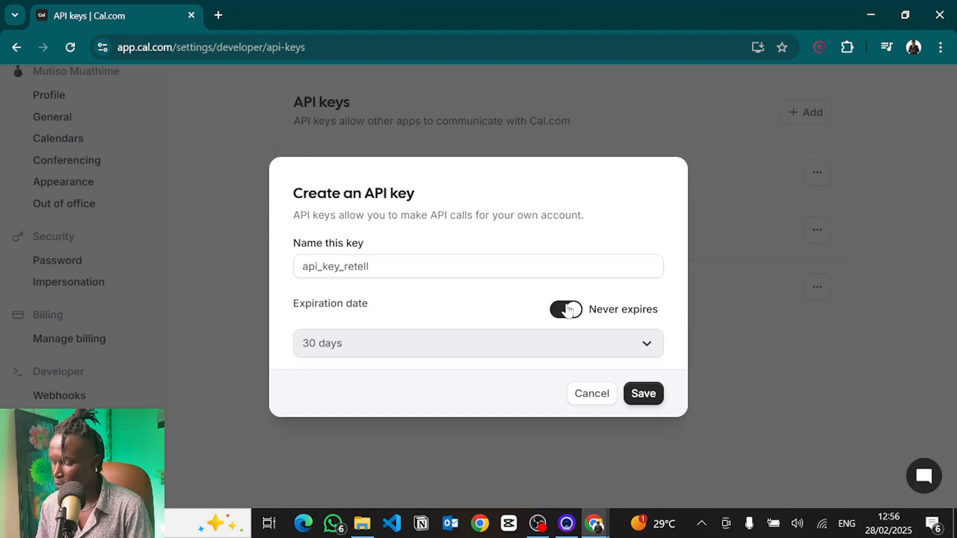
click(650, 391)
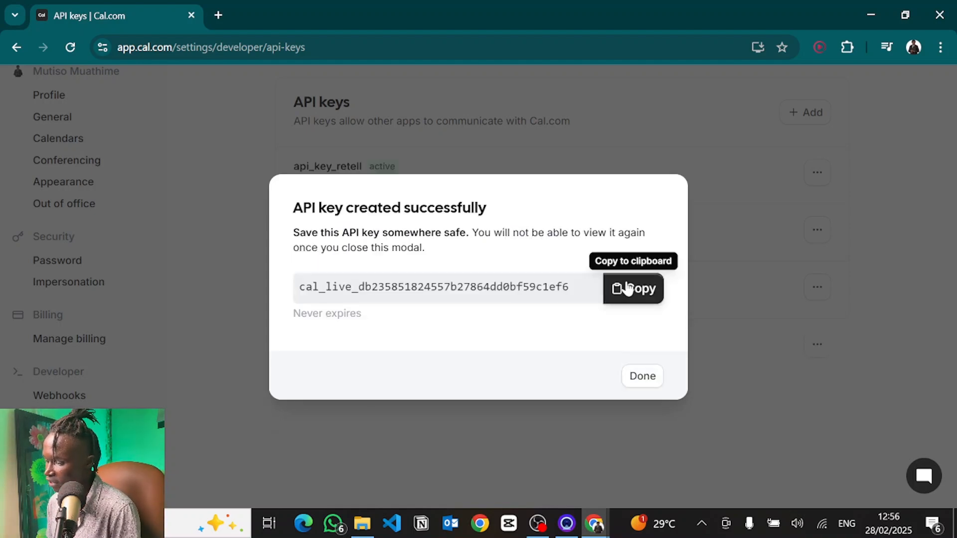
Step: Copy the new Cal.com API key and paste it into the function's API key field
click(630, 289)
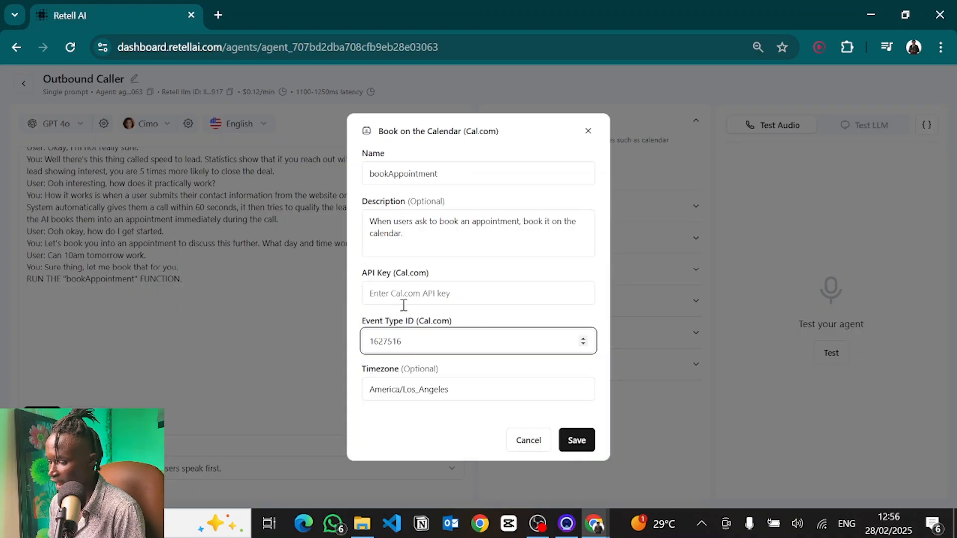
click(404, 300)
key(ctrl+v)
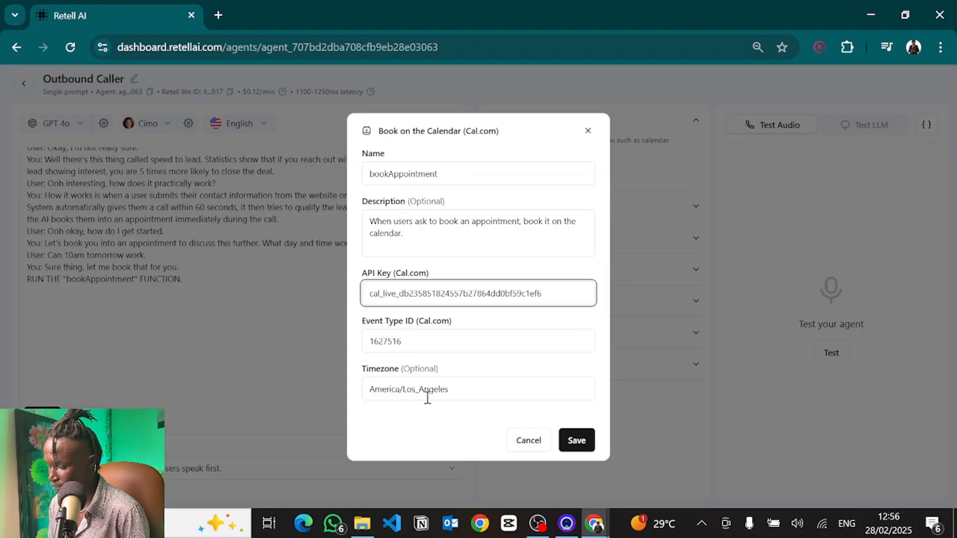
Step: Set the function's timezone to Africa/Nairobi and save the function
triple_click(410, 393)
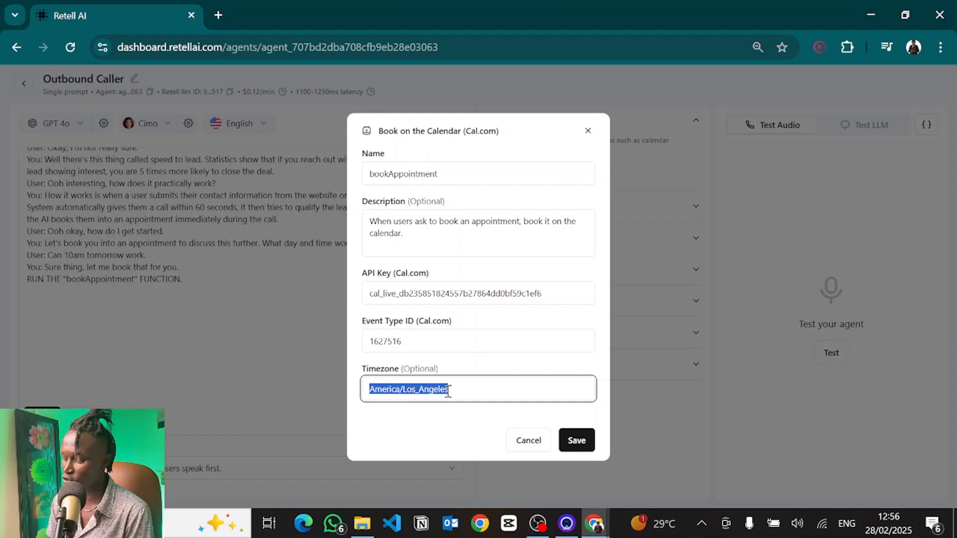
text(Afric)
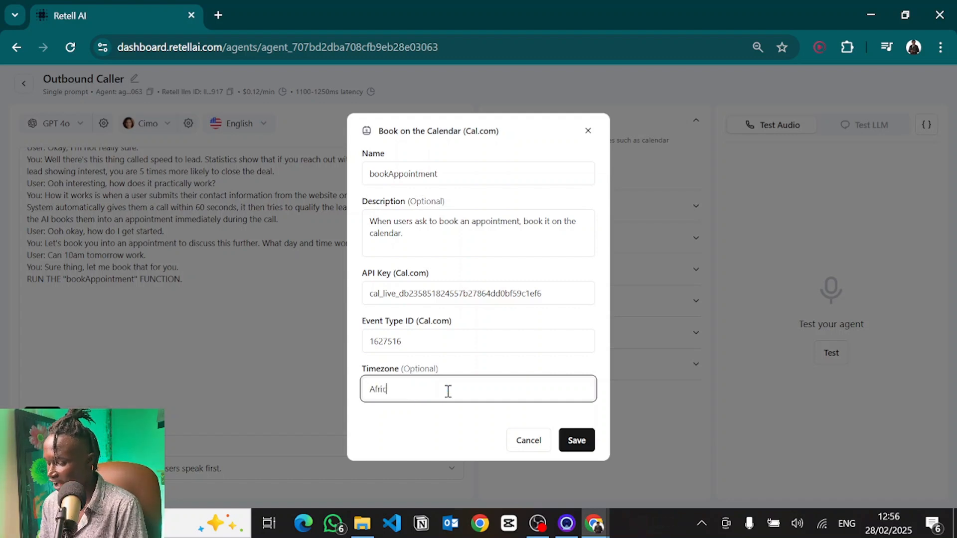
text(a/Nair)
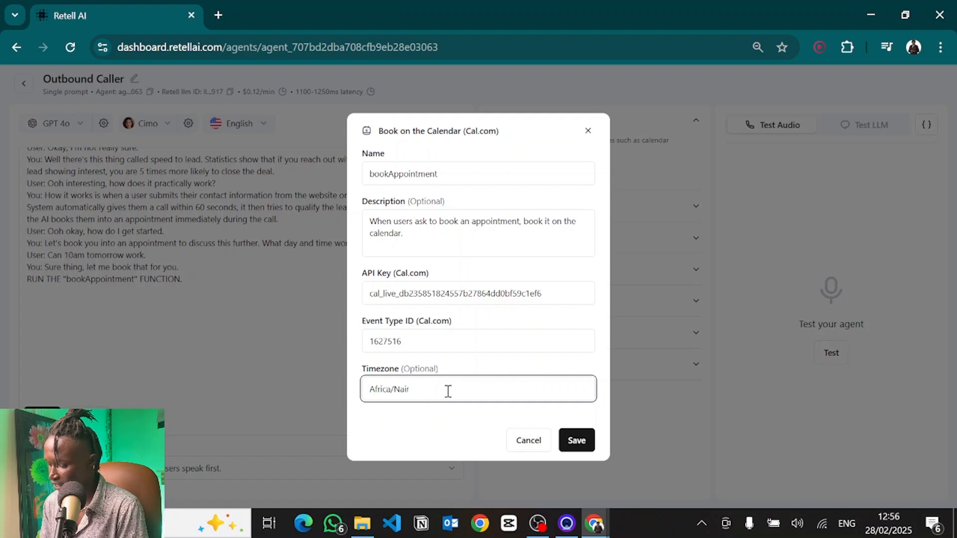
text(obi)
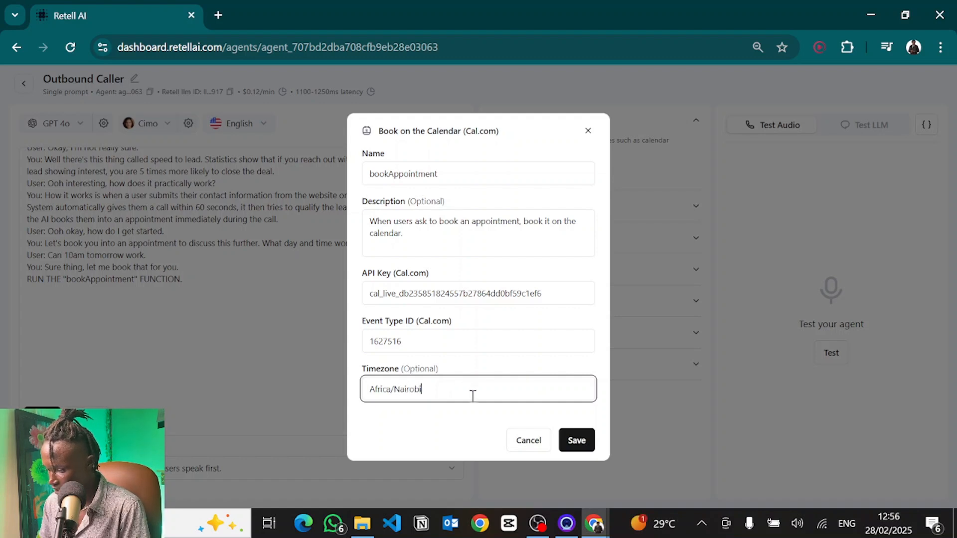
click(574, 442)
Step: Add an agent line to the prompt confirming the lead is all booked and saying see you soon
click(205, 277)
key(Return)
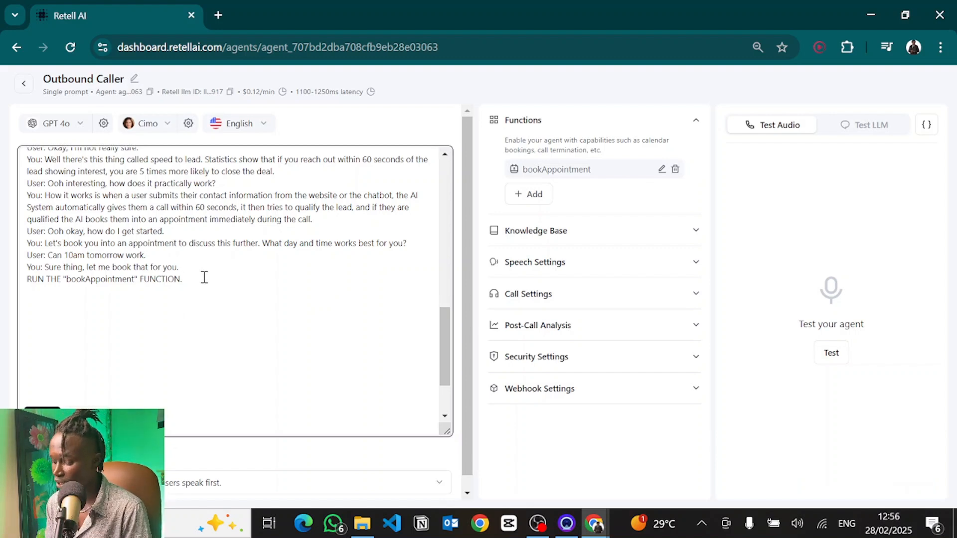
text(Y)
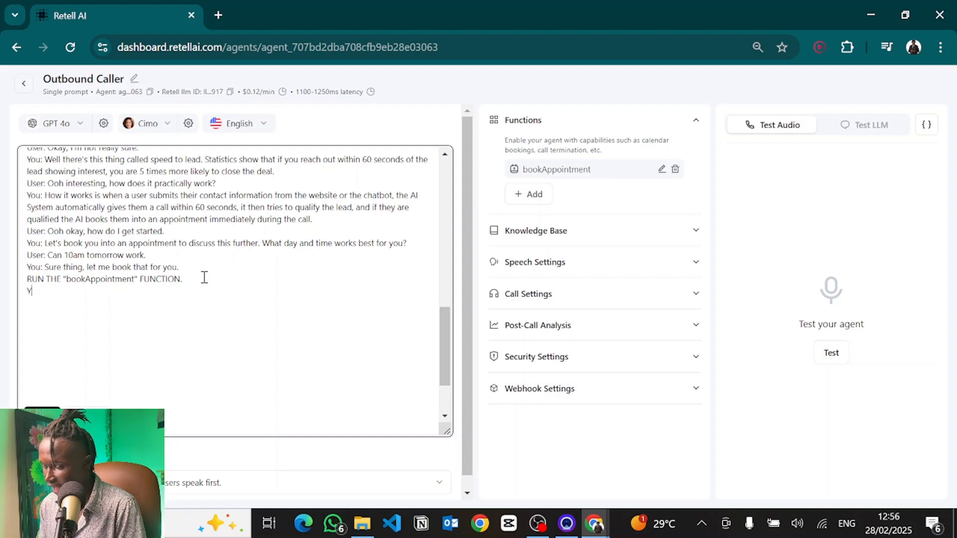
text(ou: Nice, you are all bb)
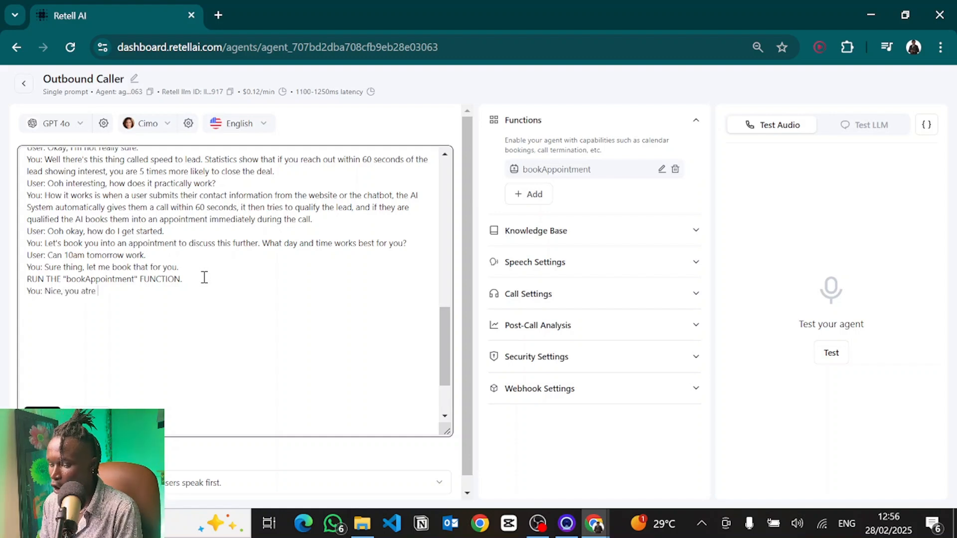
key(BackSpace)
text(ooked in John. See you )
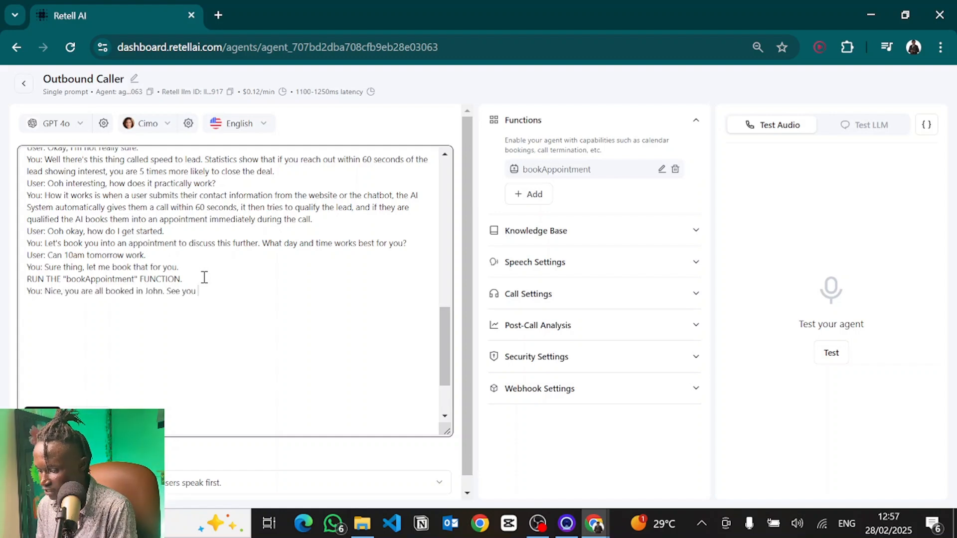
text(soon.)
Step: Add the line "User: Thank you so much." followed by blank lines at the end of the prompt
key(Return)
text(User: Thank you som m)
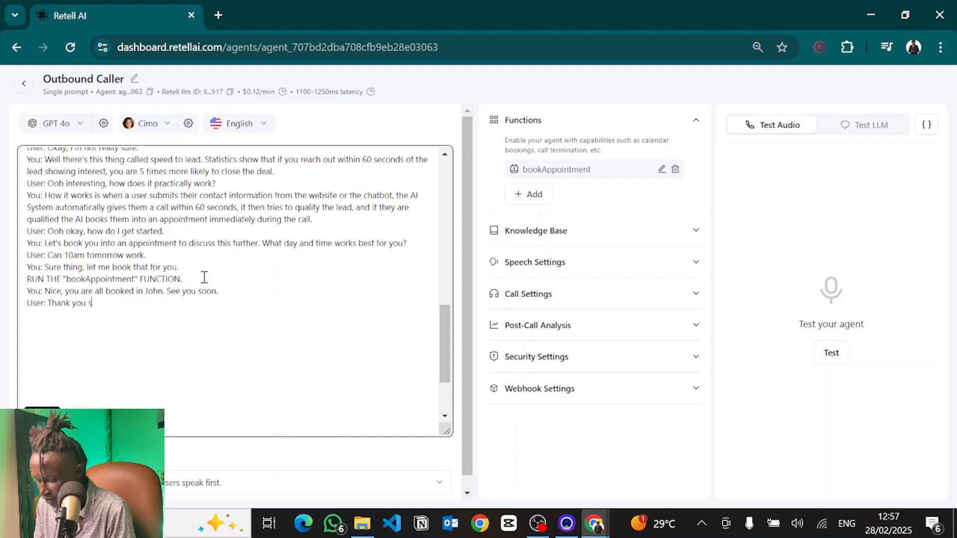
key(BackSpace)
key(BackSpace)
key(BackSpace)
key(BackSpace)
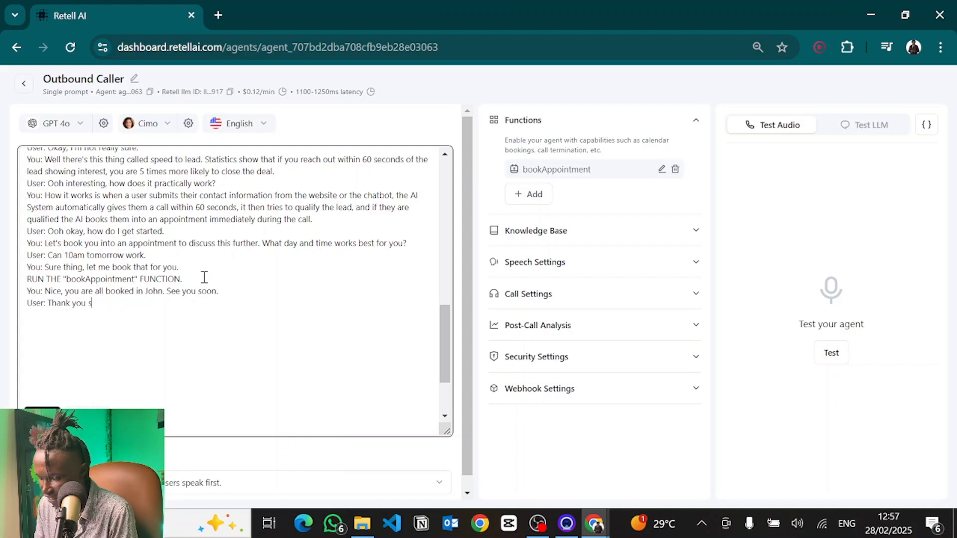
text(o much.)
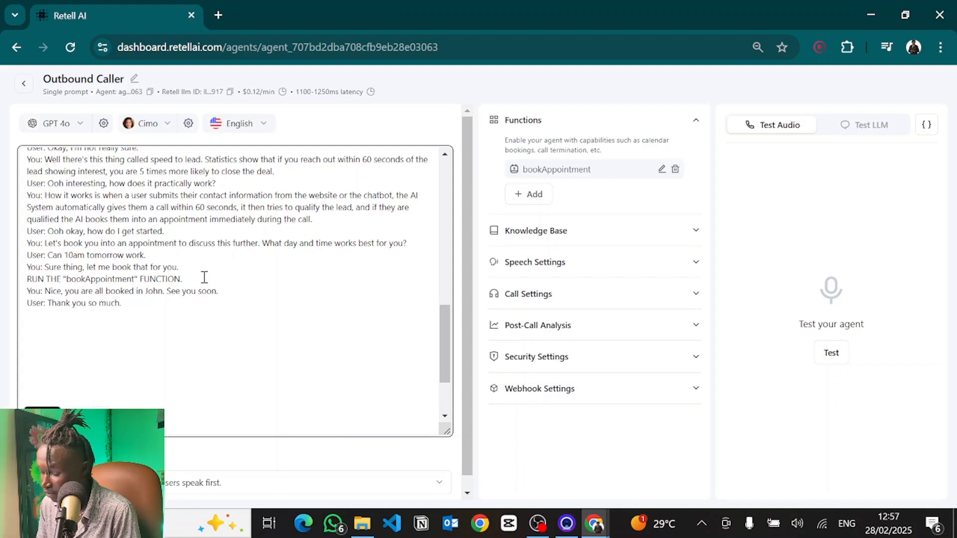
key(Return)
key(Return)
key(Return)
scroll(204, 278, up, 2)
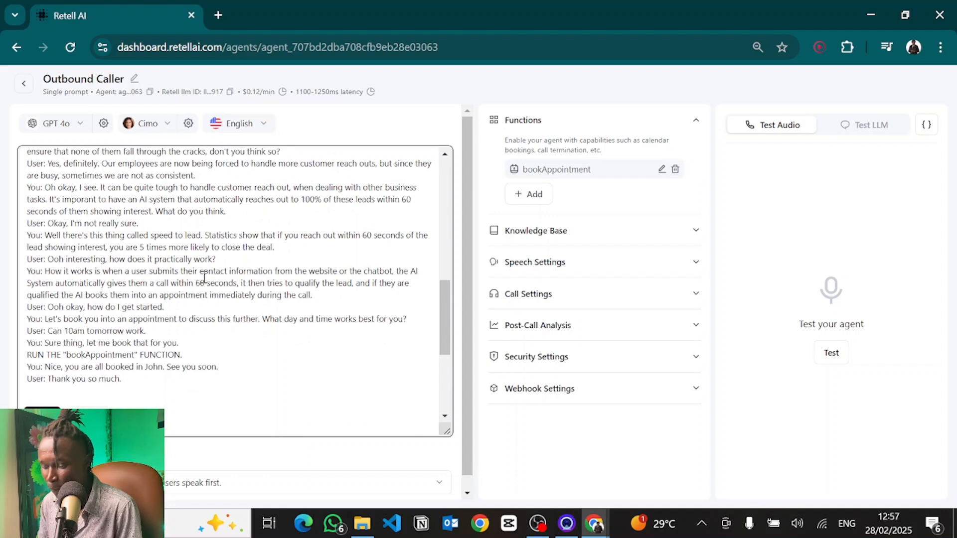
scroll(205, 277, down, 4)
scroll(204, 277, up, 2)
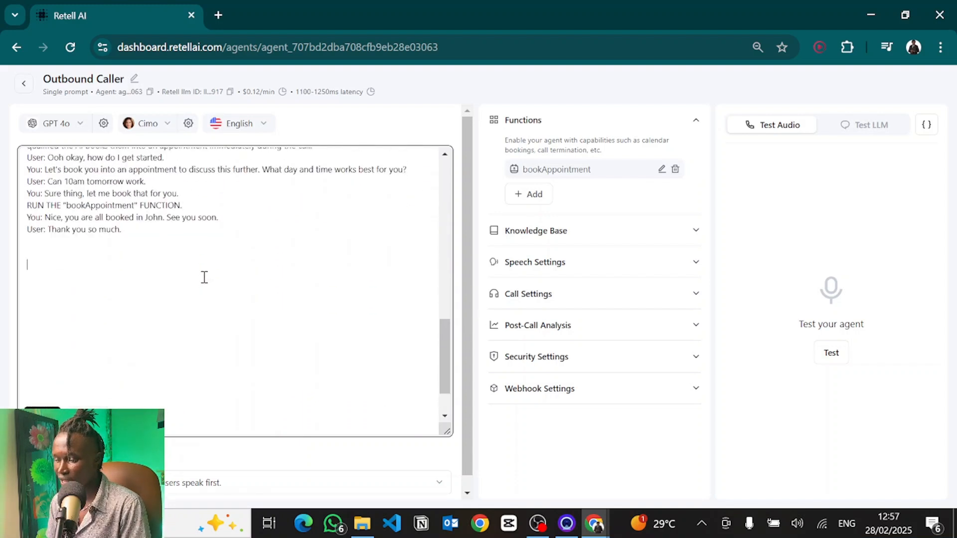
scroll(204, 277, up, 8)
scroll(205, 278, down, 4)
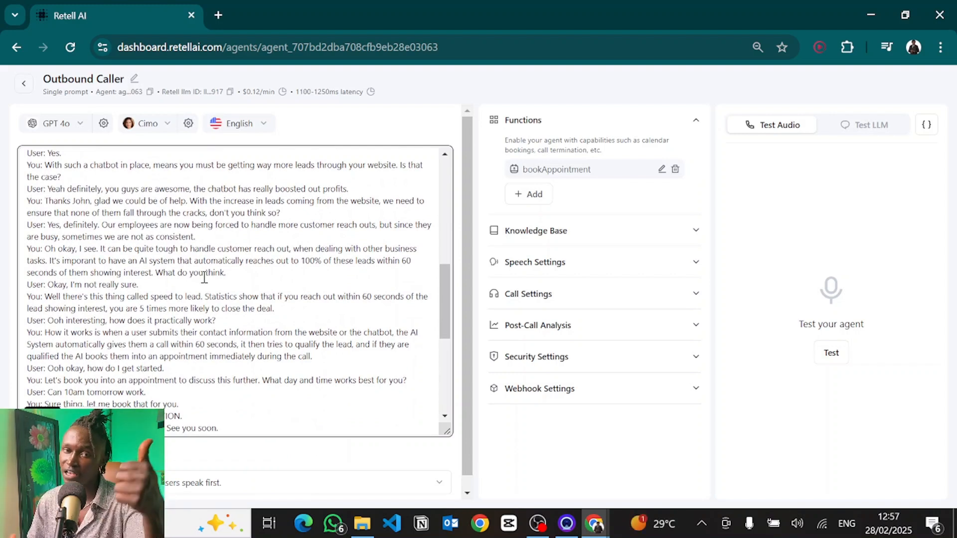
Step: Remove the extra blank lines between the final user line and the #Notes heading in the prompt
scroll(205, 278, down, 5)
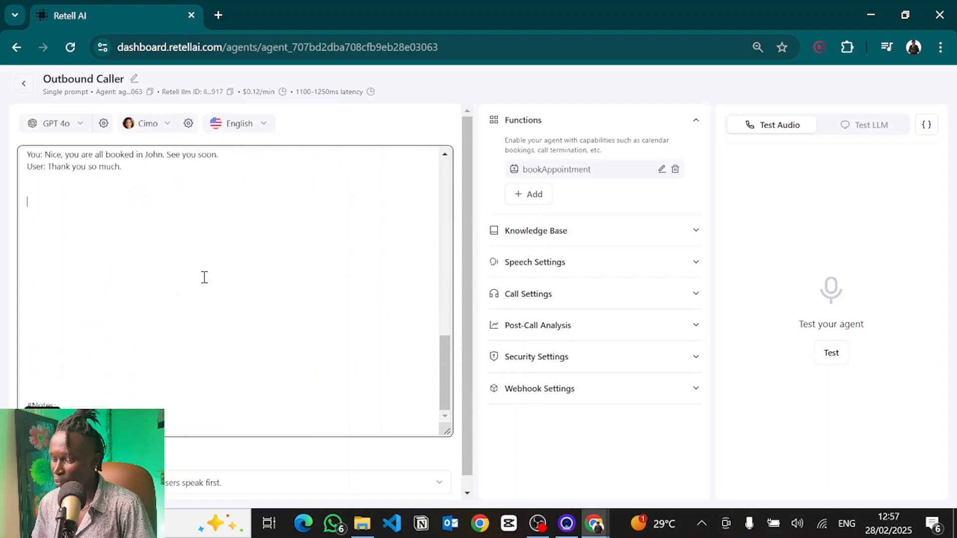
click(124, 311)
key(BackSpace)
key(BackSpace)
key(BackSpace)
key(BackSpace)
key(BackSpace)
key(BackSpace)
key(BackSpace)
key(BackSpace)
key(BackSpace)
key(BackSpace)
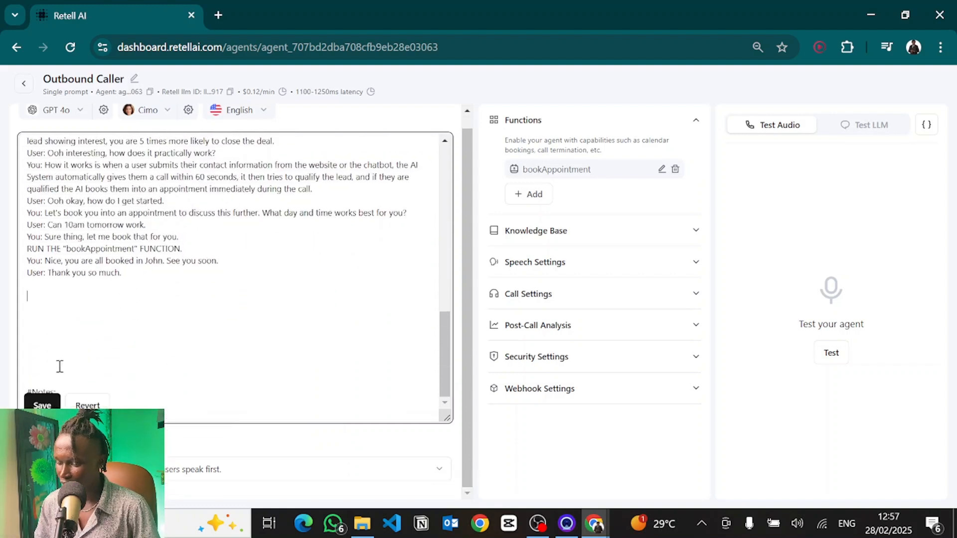
drag(60, 366, 23, 284)
key(BackSpace)
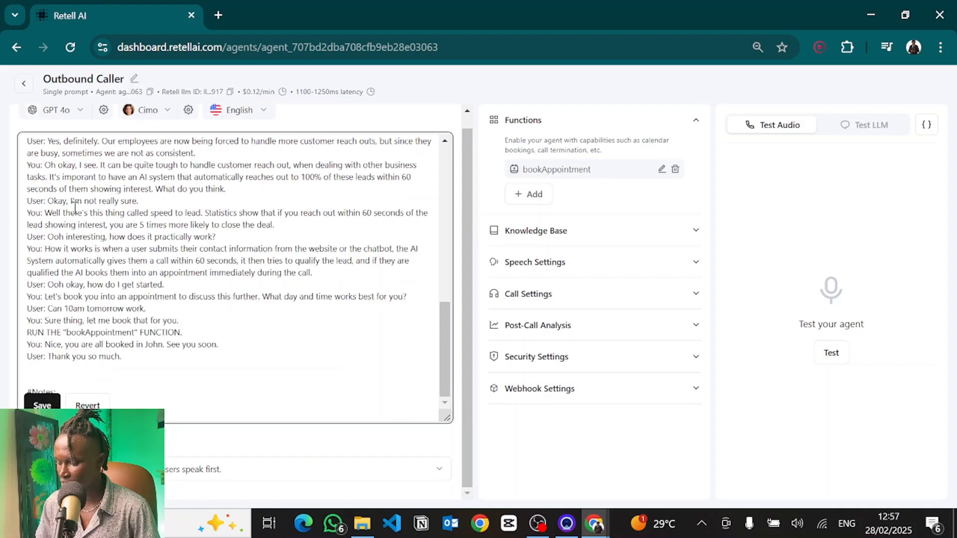
Step: Paste casual, conversational tone guidance under the #Notes heading and save the prompt
click(102, 390)
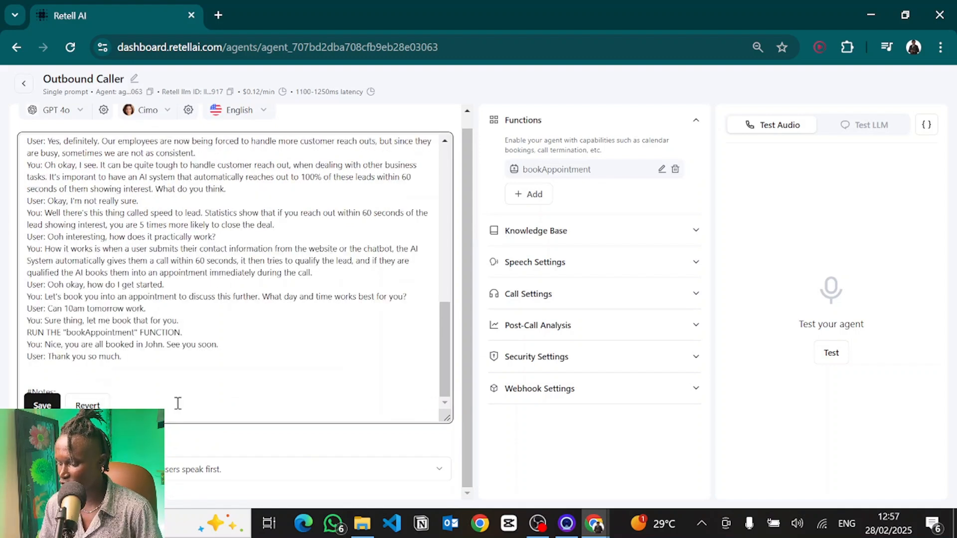
key(Return)
key(Return)
key(Return)
key(Return)
key(Return)
key(Return)
key(Return)
key(Return)
key(Return)
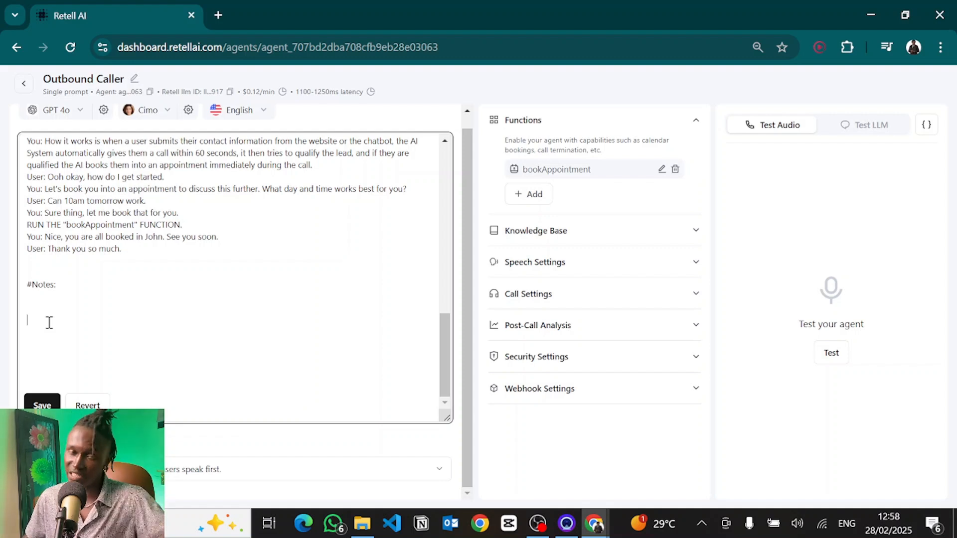
text(When generating responses, aim for a casual and conversational tone. Think of how you might talk to a friend in a relaxed setting. Use informal language and common colloquial expressions such as 'so', 'yeah', and 'okay'. Avoid formal language and corporate jargon. Instead, focus on making the dialogue flow naturally, using contractions like 'you're' instead of 'you are', and inserting filler words occasionally to mimic natural speech patterns. Strive to make responses sound warm and approachable, using everyday vocabulary and sentence structures.)
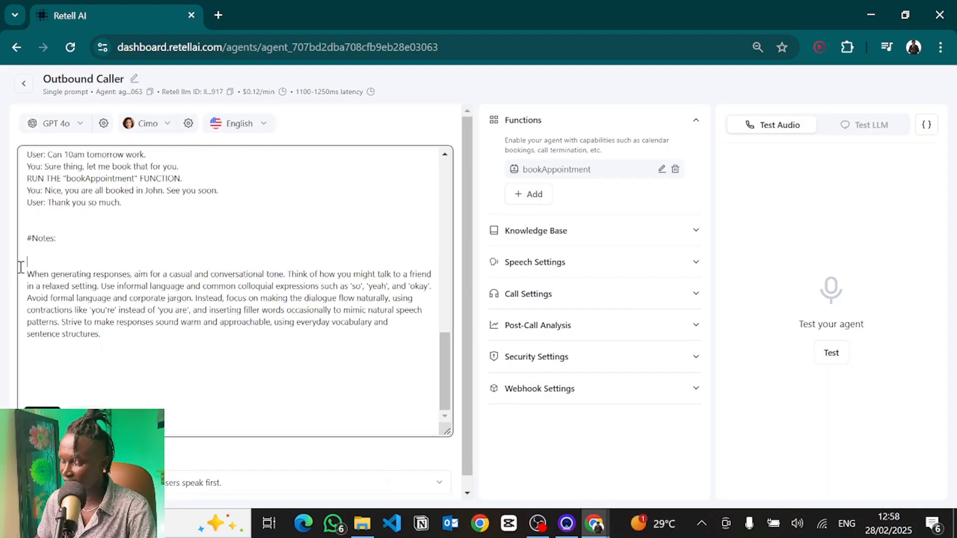
drag(20, 266, 222, 359)
click(234, 361)
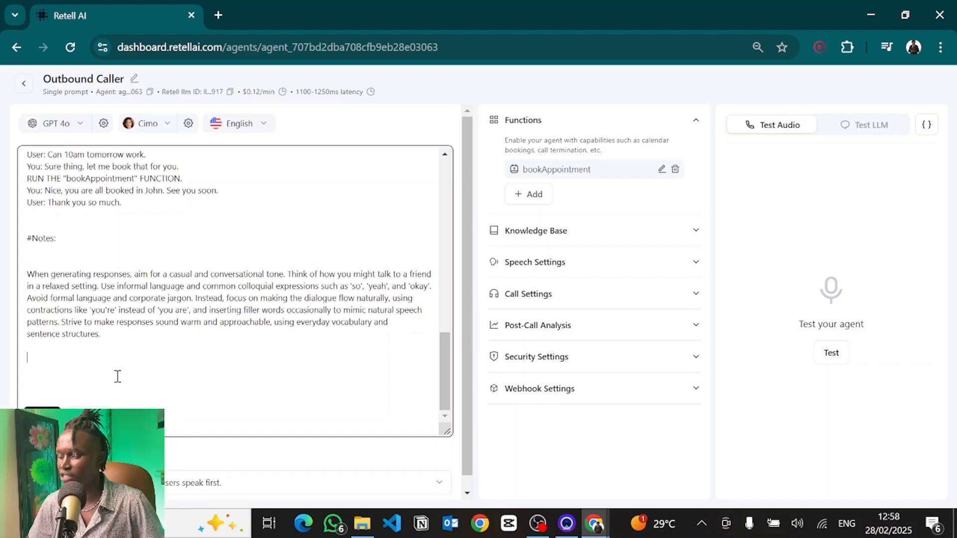
drag(111, 336, 2, 270)
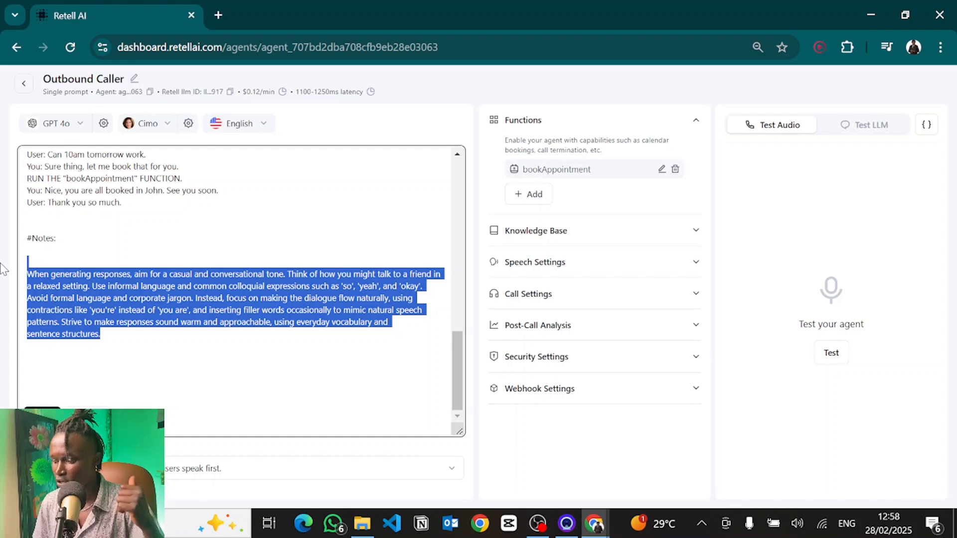
click(156, 305)
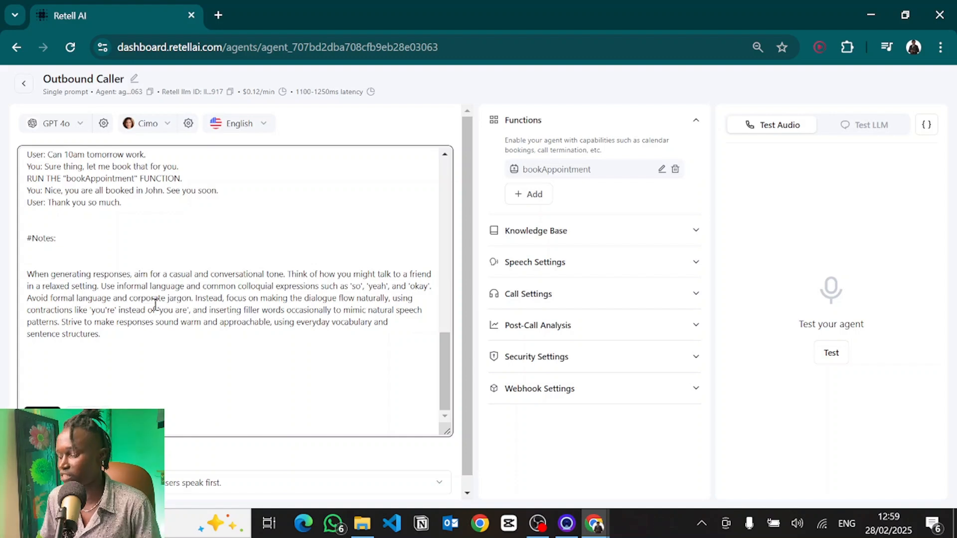
click(43, 417)
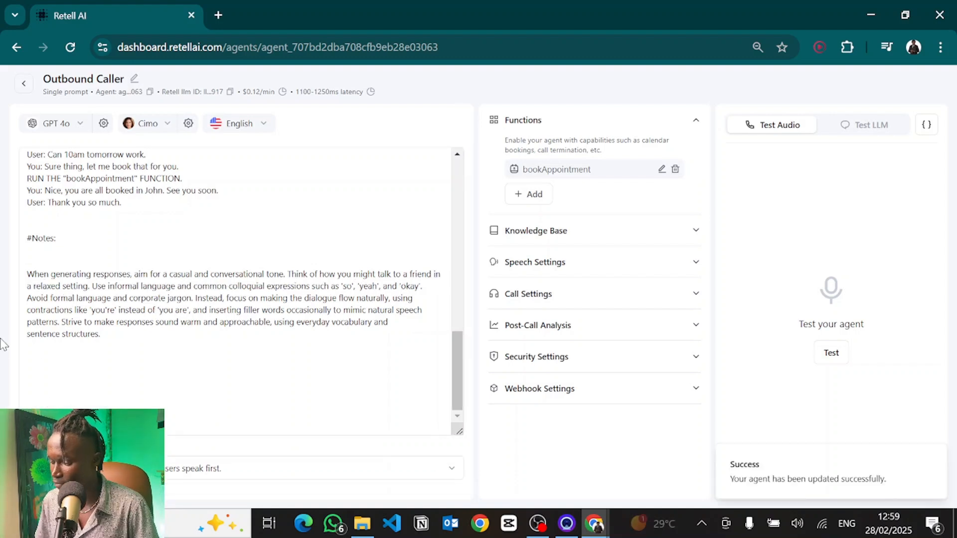
click(24, 88)
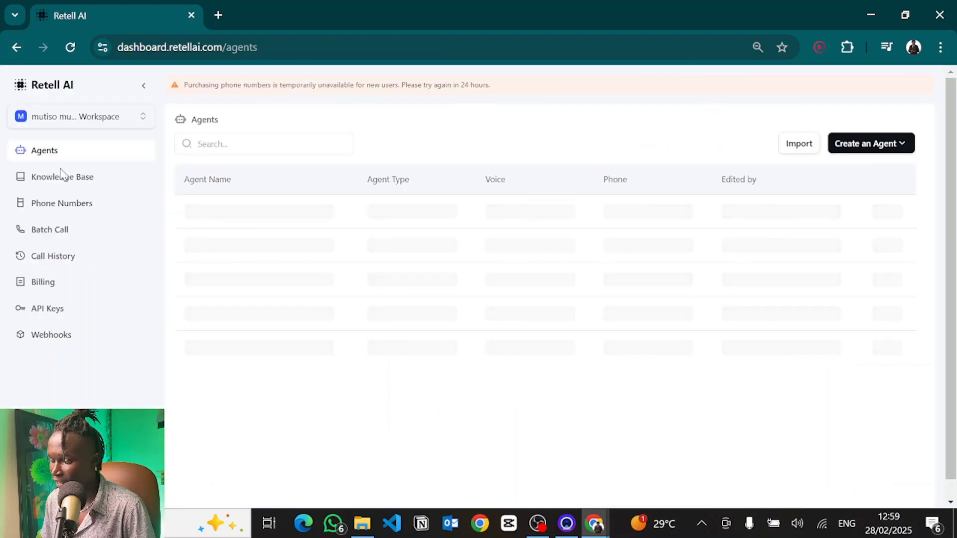
click(58, 232)
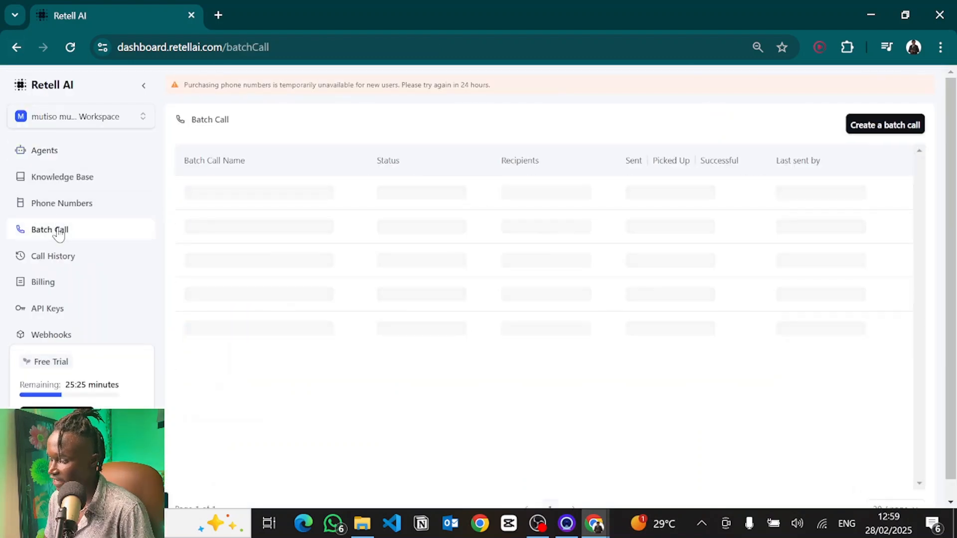
click(880, 127)
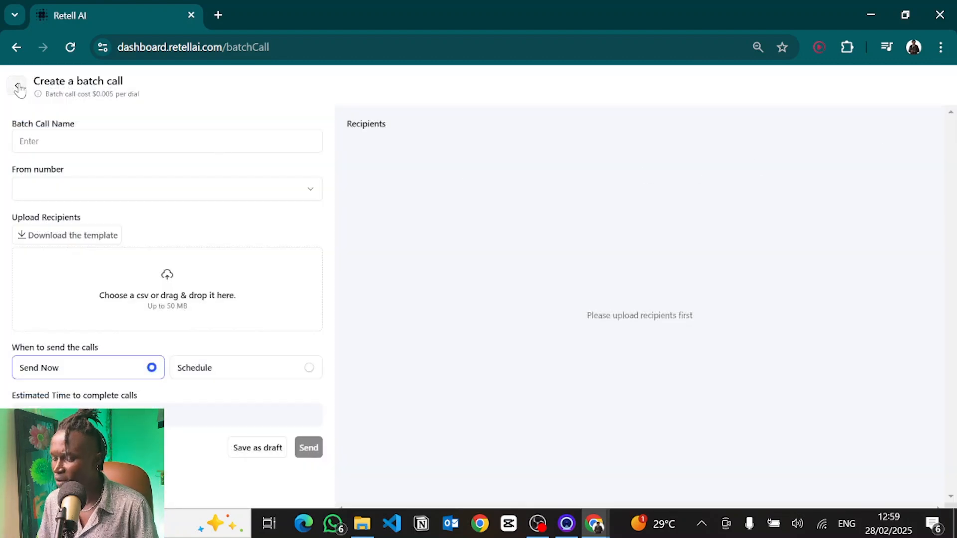
click(19, 89)
Step: Assign the Outbound Caller agent as the outbound call agent for the phone number
click(79, 205)
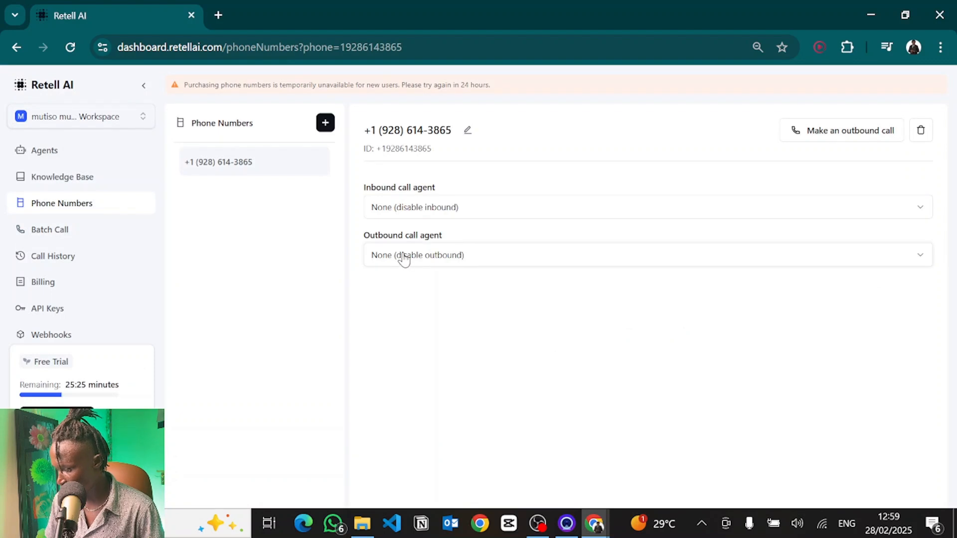
click(404, 257)
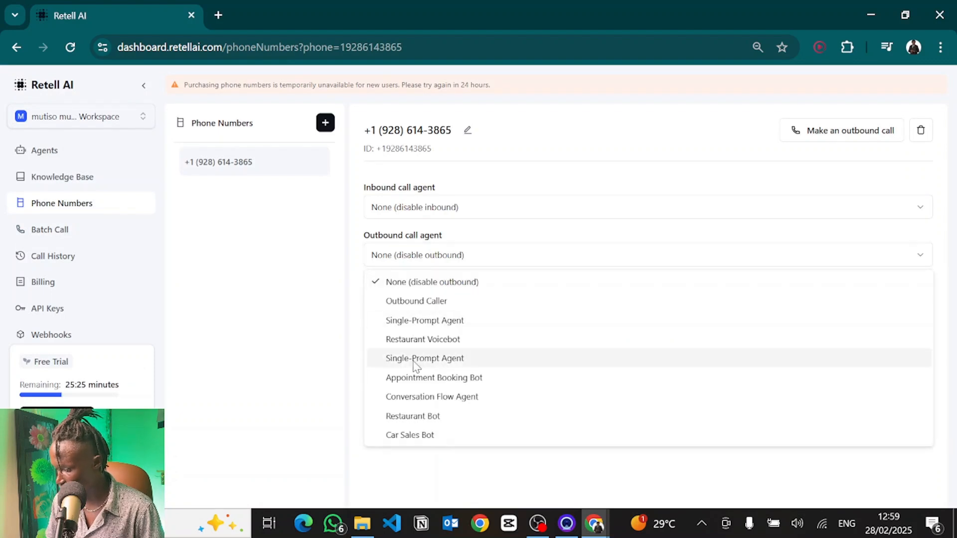
click(413, 305)
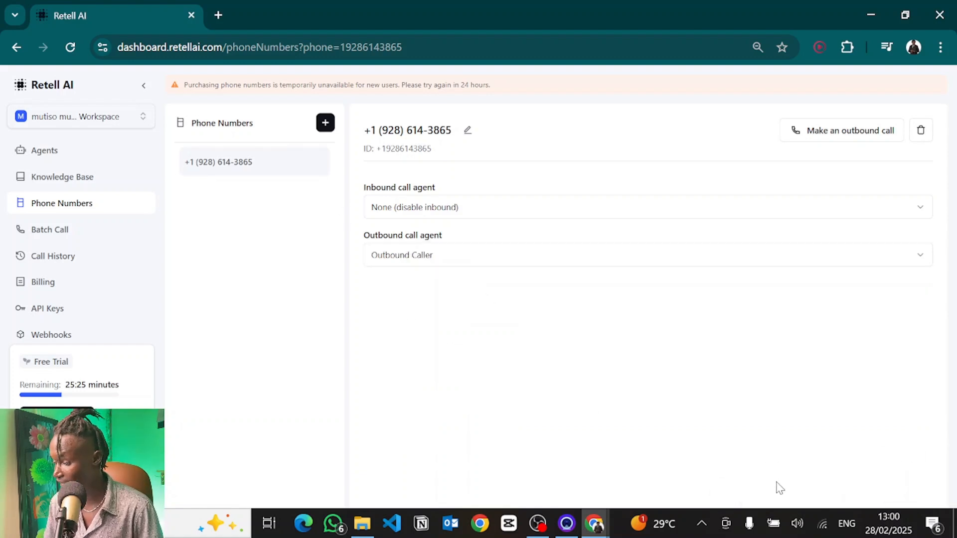
Step: Start a new batch call named Reengage Past Customers using the Outbound Caller number as the sender
click(98, 229)
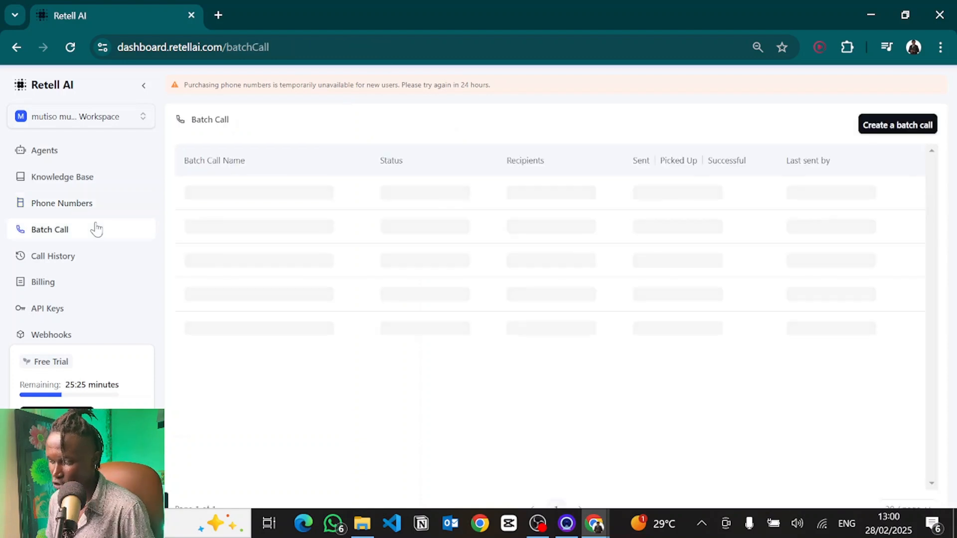
click(902, 123)
click(90, 151)
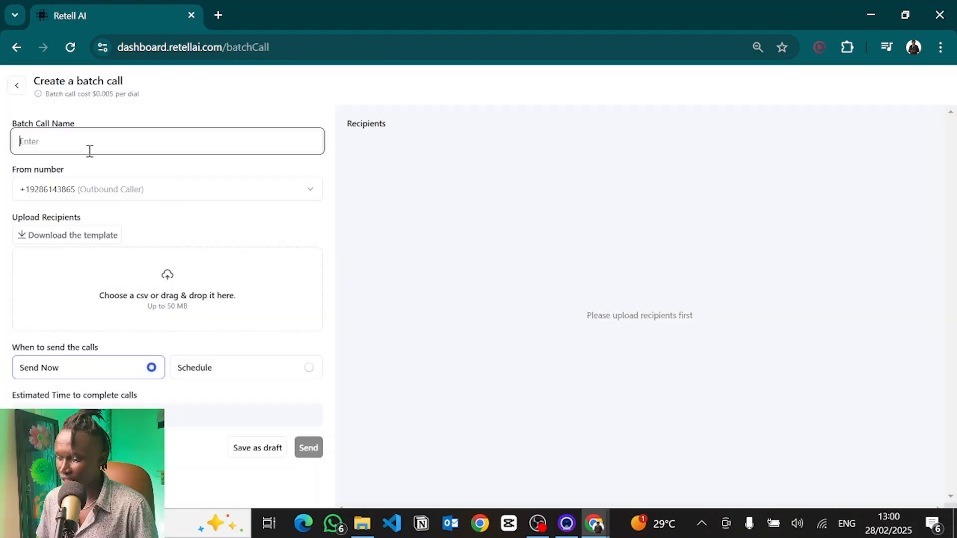
text(Reengage Past Customers)
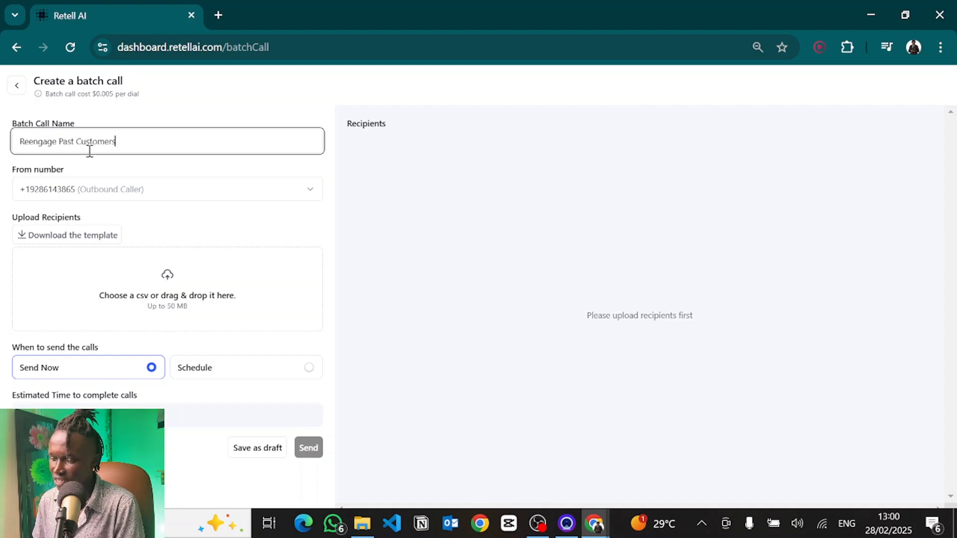
click(139, 203)
click(393, 212)
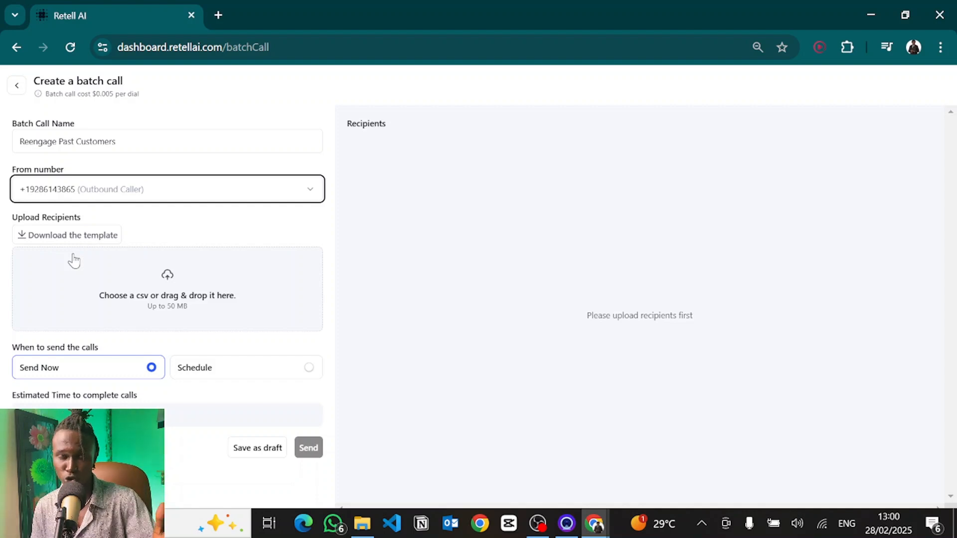
Step: Download the recipients CSV template and widen its columns in Excel to read the headers
click(65, 240)
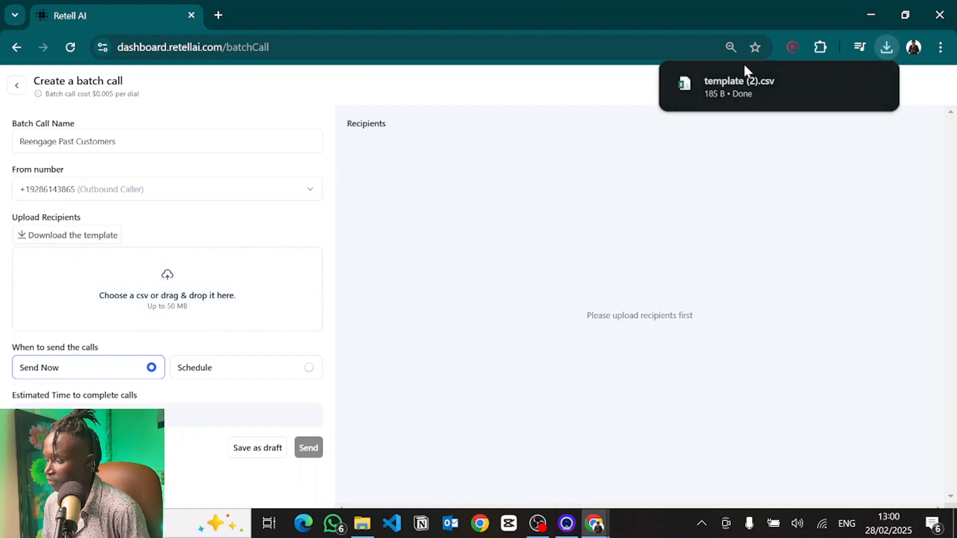
mouse_move(755, 80)
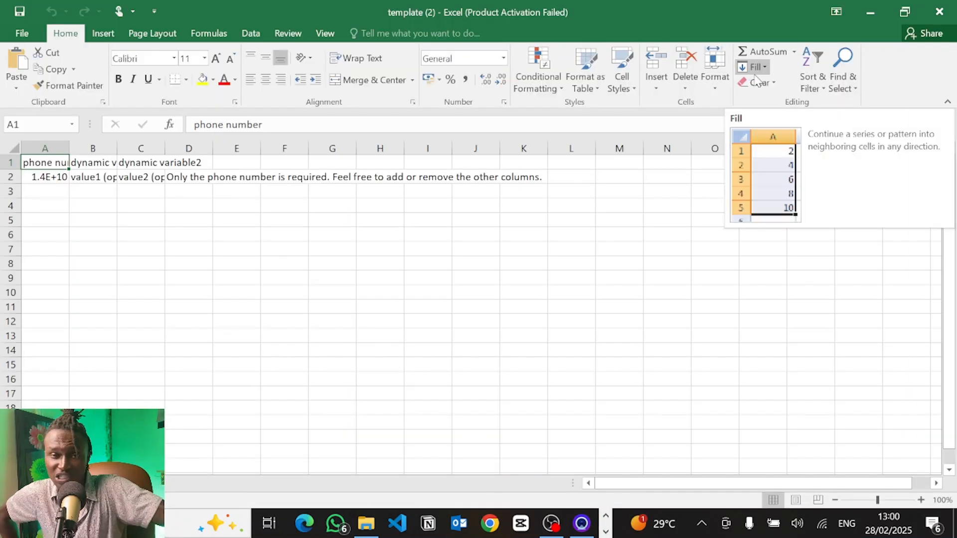
double_click(69, 148)
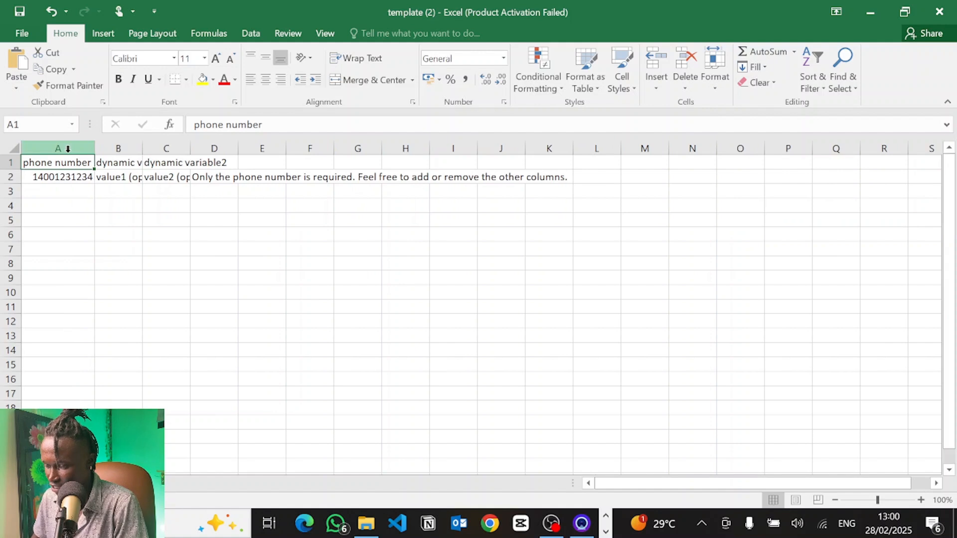
double_click(142, 148)
click(121, 215)
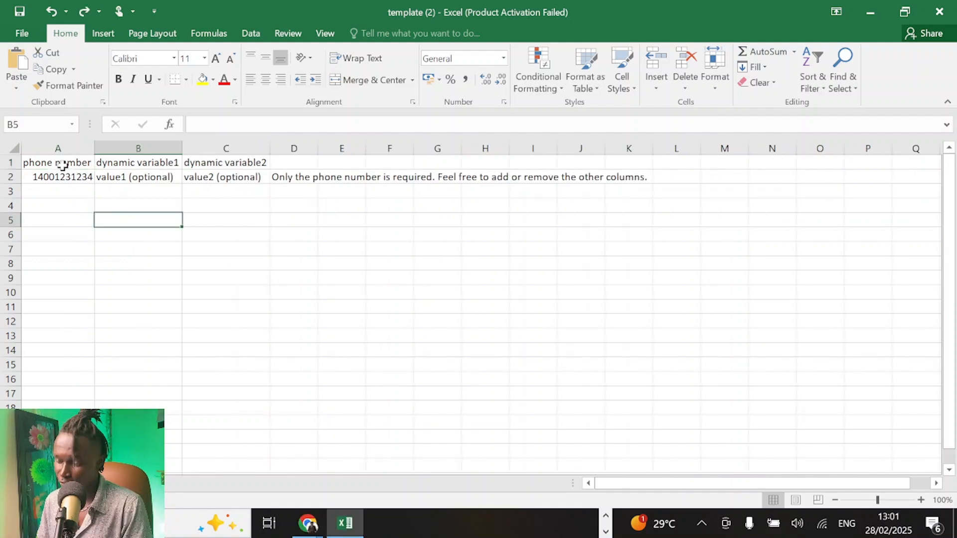
Step: Rename the first dynamic variable header to name
click(124, 166)
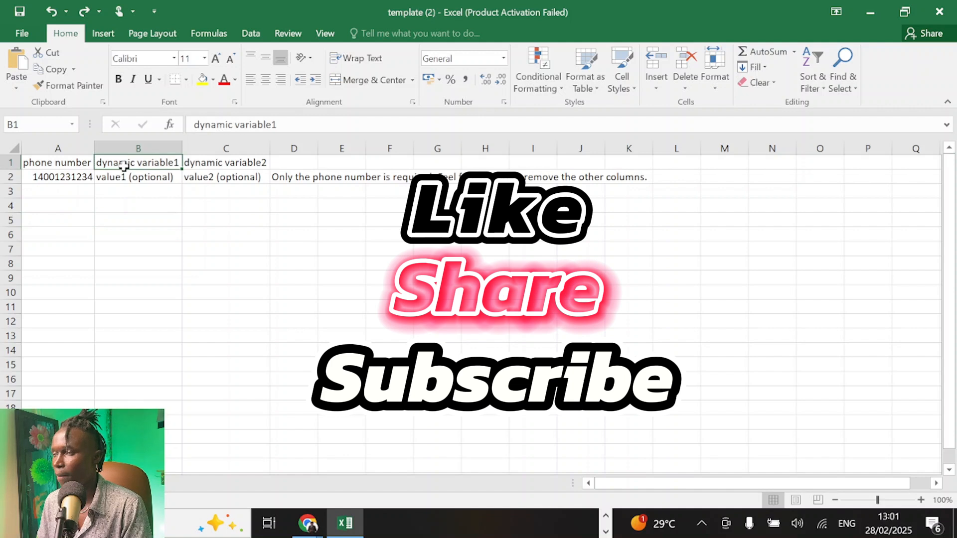
click(207, 165)
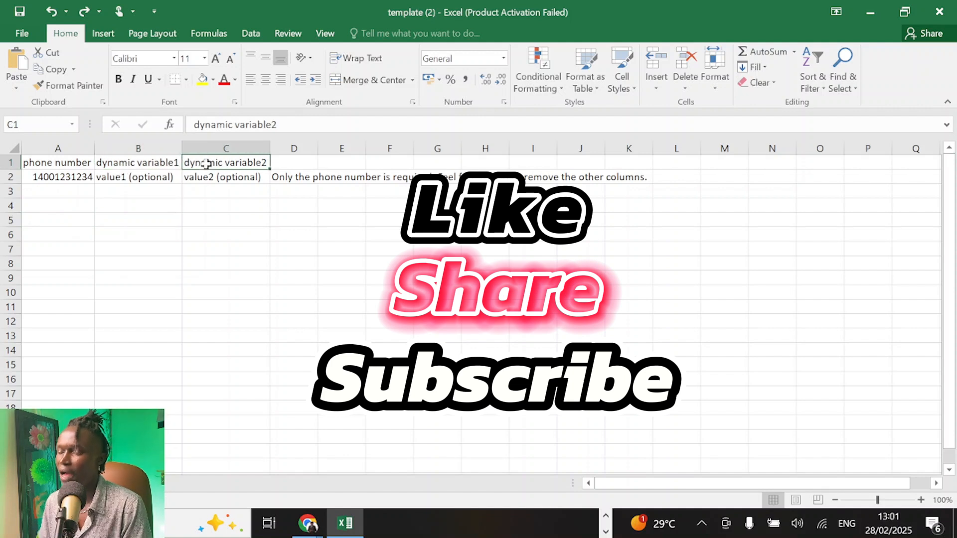
click(151, 168)
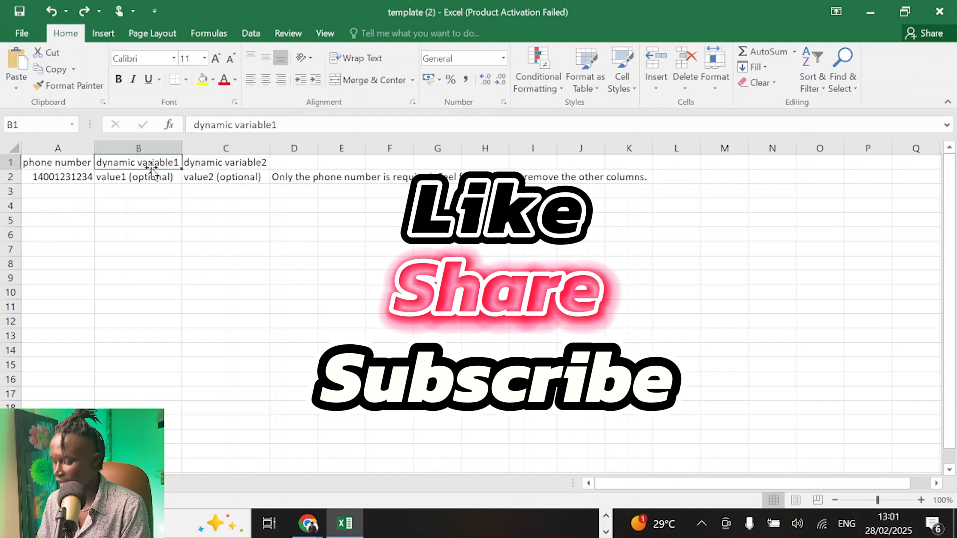
text(name)
Step: Rename the second dynamic variable header to pastpurchases
click(219, 165)
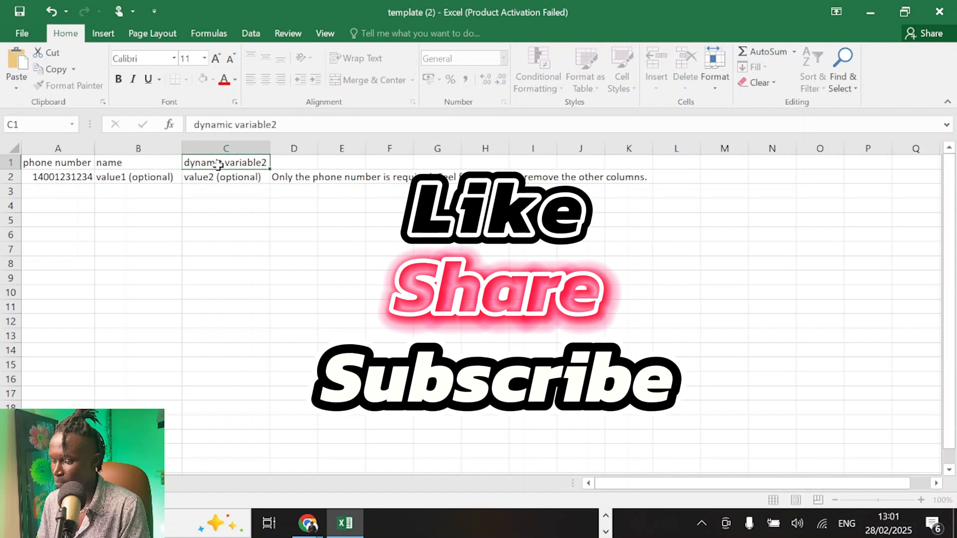
double_click(220, 165)
text(ast)
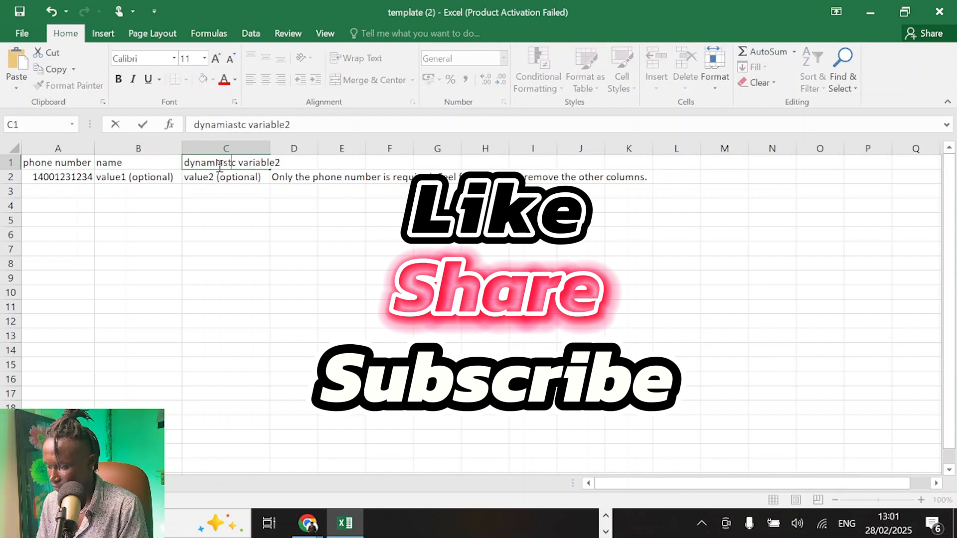
double_click(242, 162)
click(242, 162)
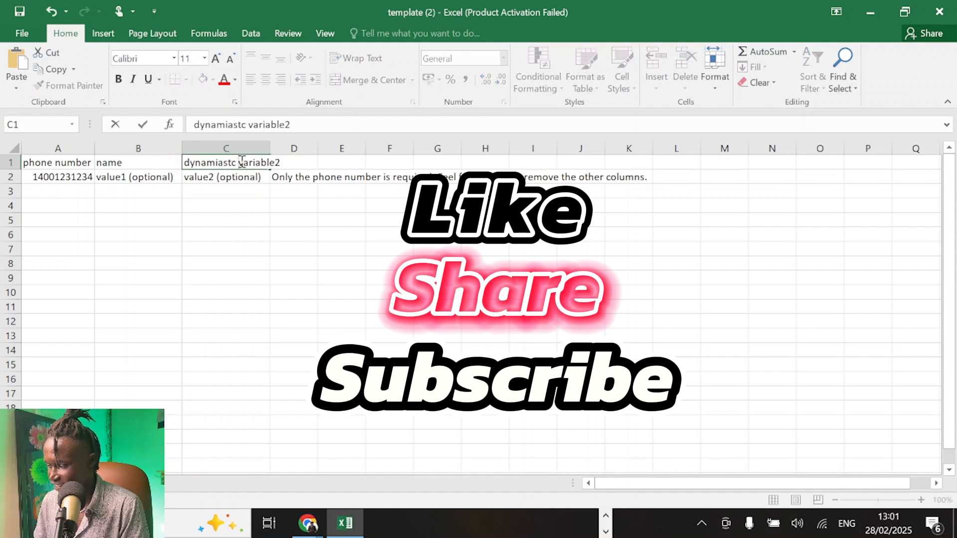
drag(286, 162, 140, 160)
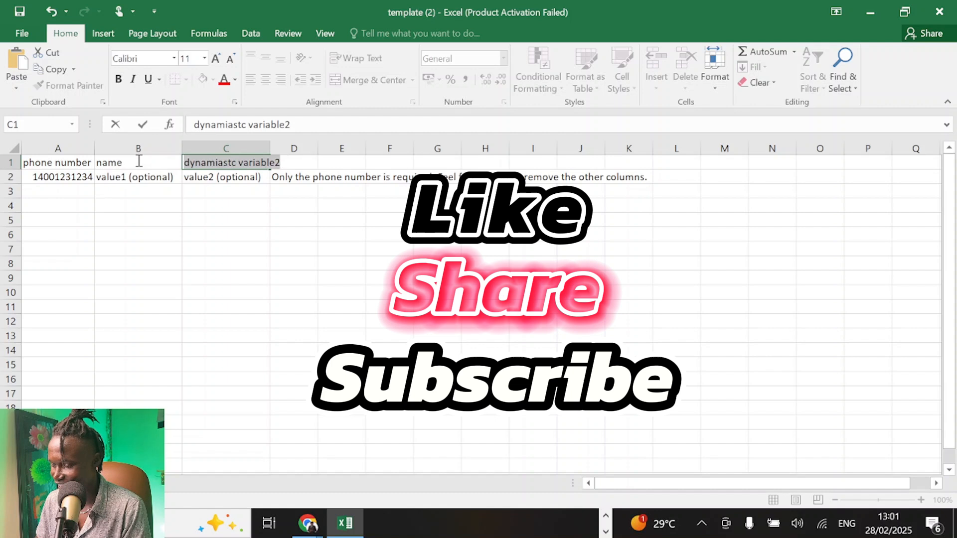
key(BackSpace)
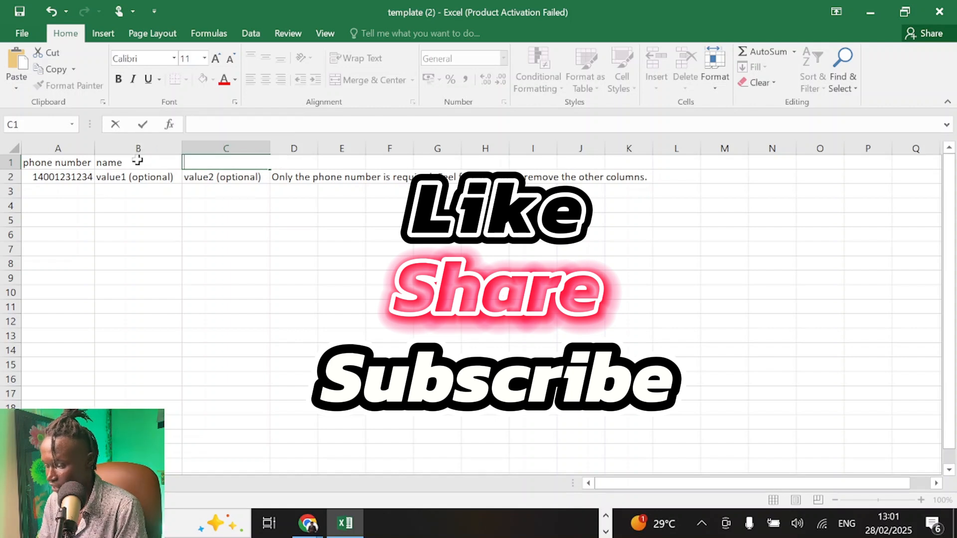
text(past)
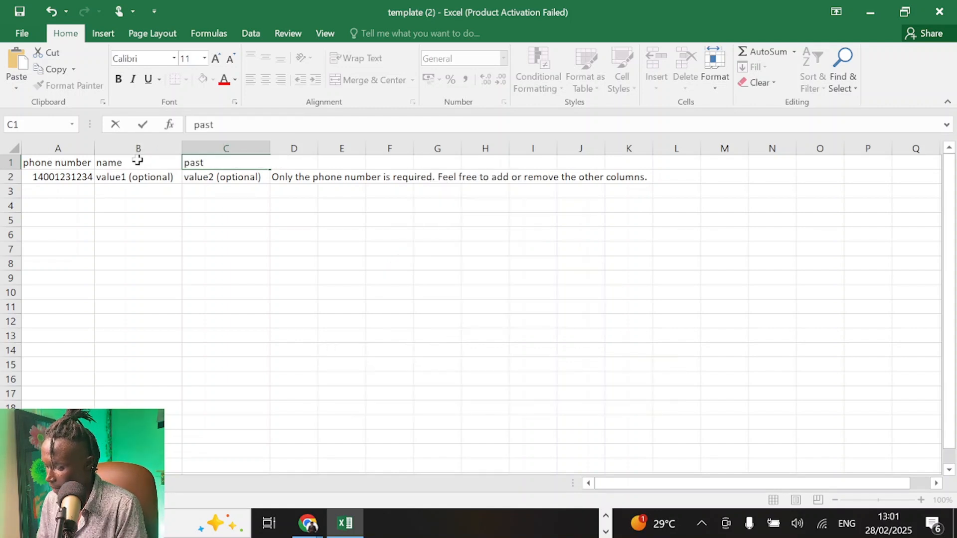
text(purchases)
key(Return)
Step: Enter a customer's first name in the first recipient's name cell
click(119, 178)
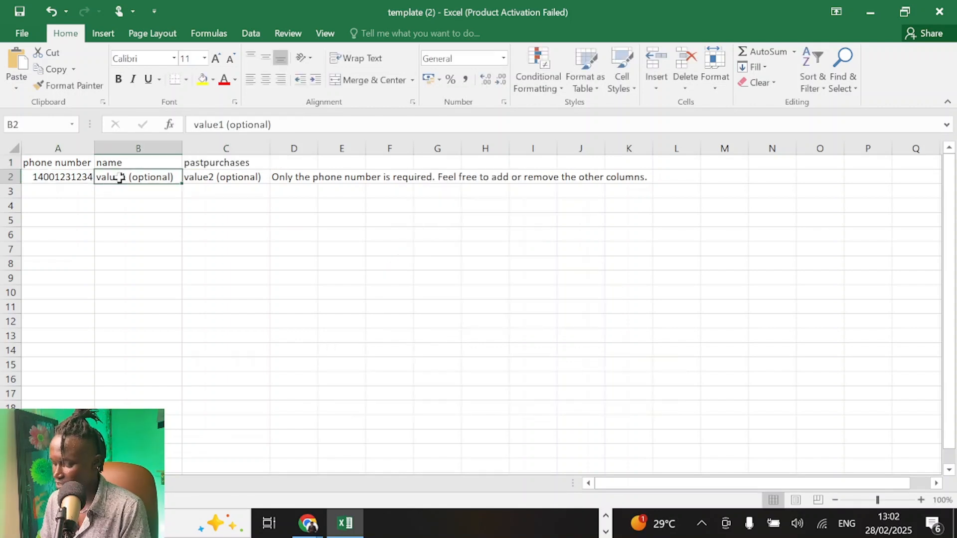
text(Jane)
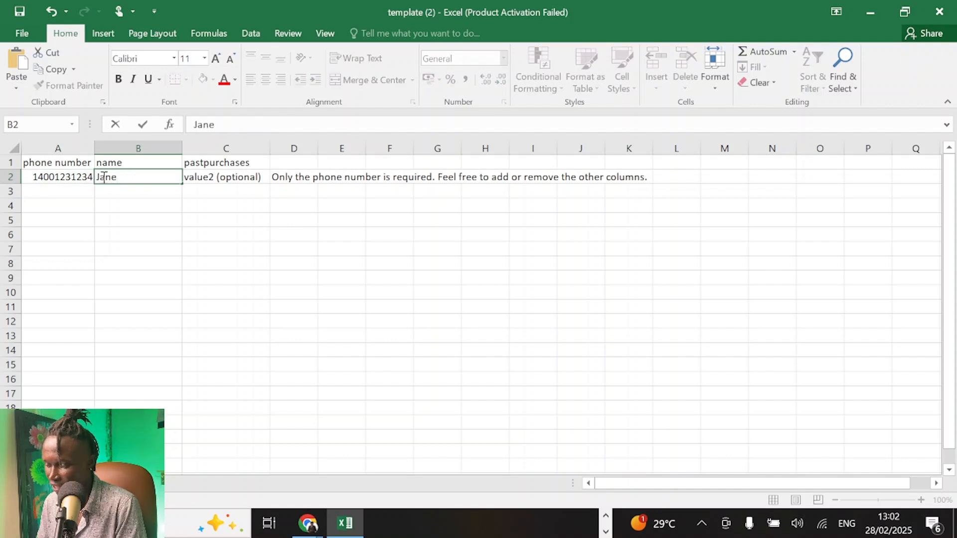
Step: Enter the customer's phone number in the first recipient's phone number cell
click(42, 178)
double_click(42, 178)
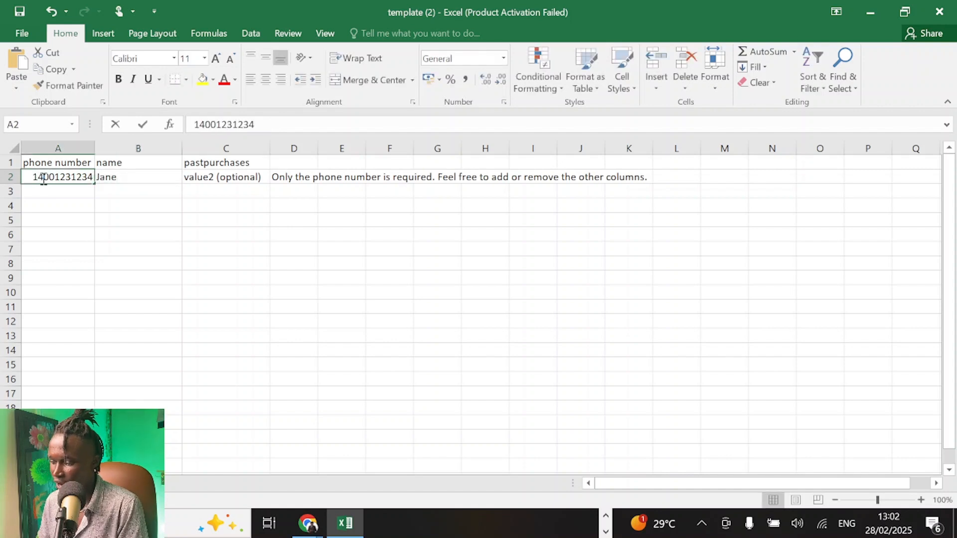
double_click(82, 177)
click(82, 177)
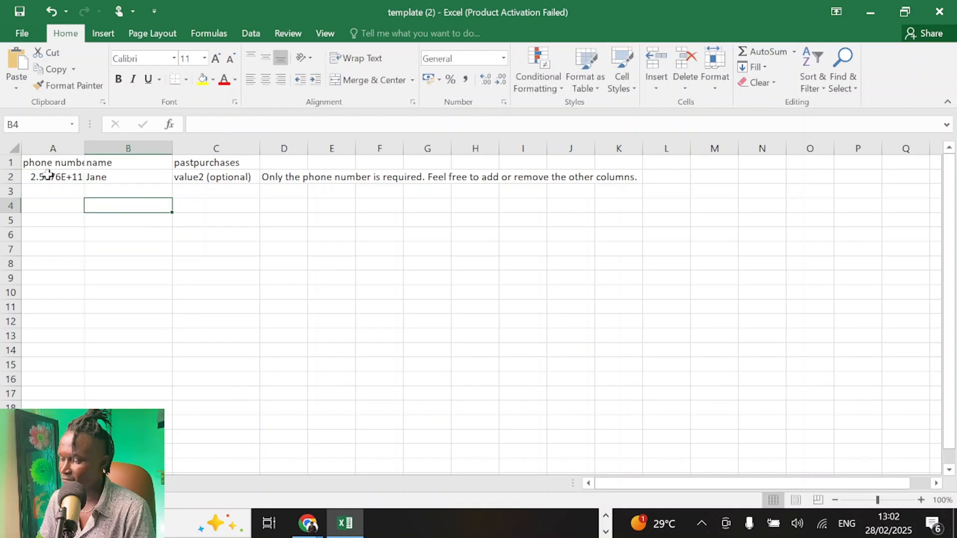
click(111, 177)
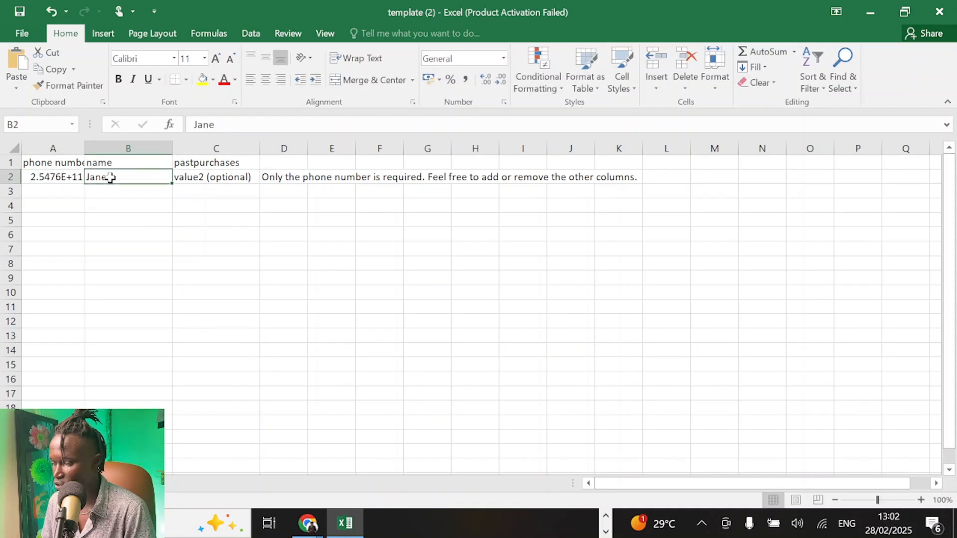
key(Up)
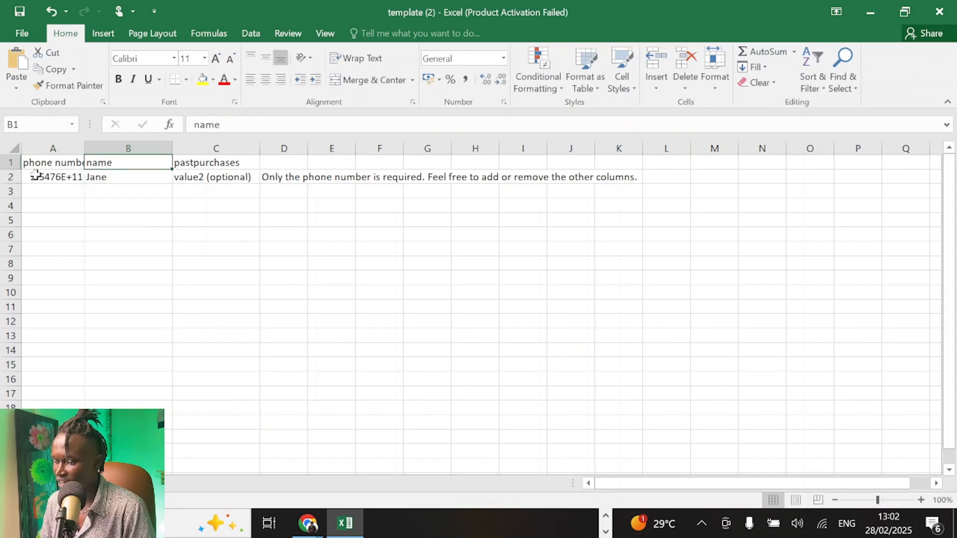
click(119, 177)
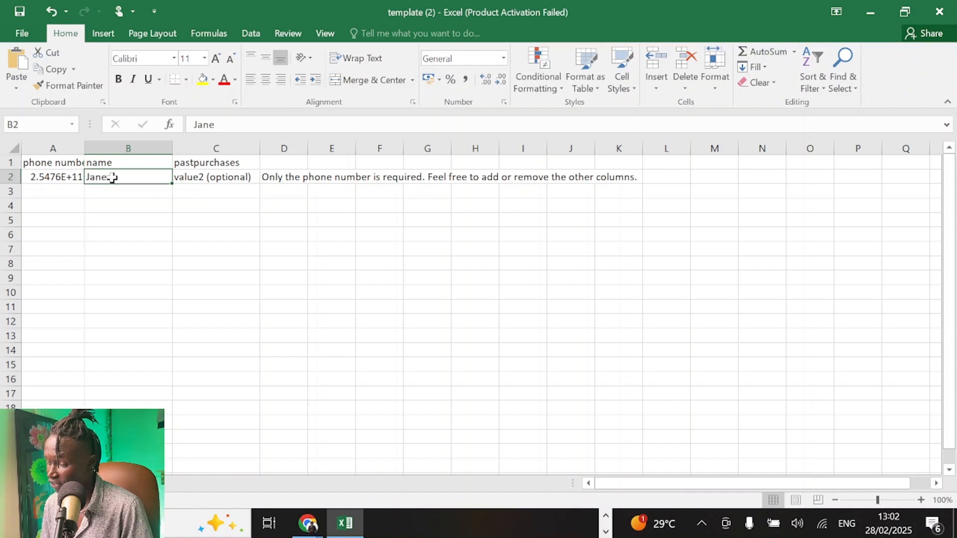
Step: Replace the first recipient's pastpurchases placeholder with "John bought our AI Chatbot services, as well as our websdite development service"
click(188, 177)
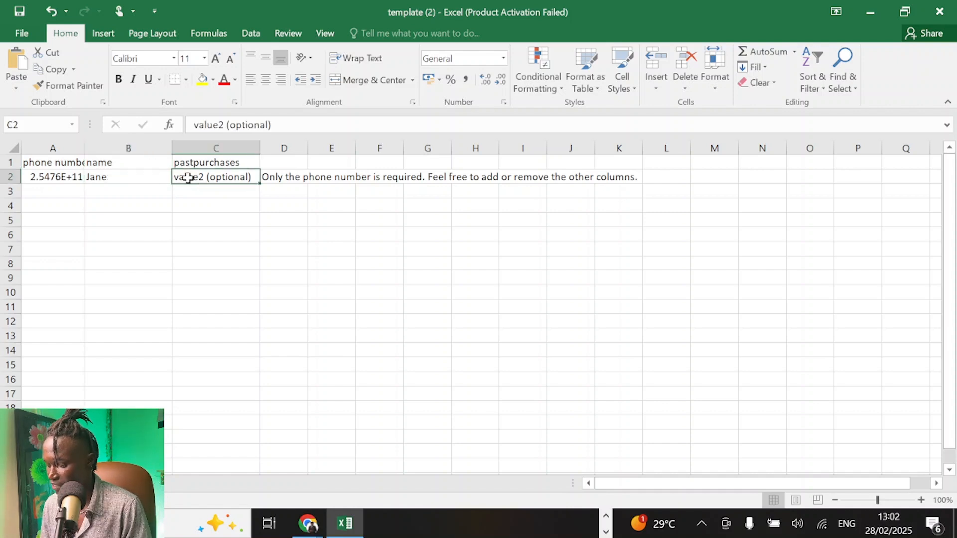
double_click(188, 178)
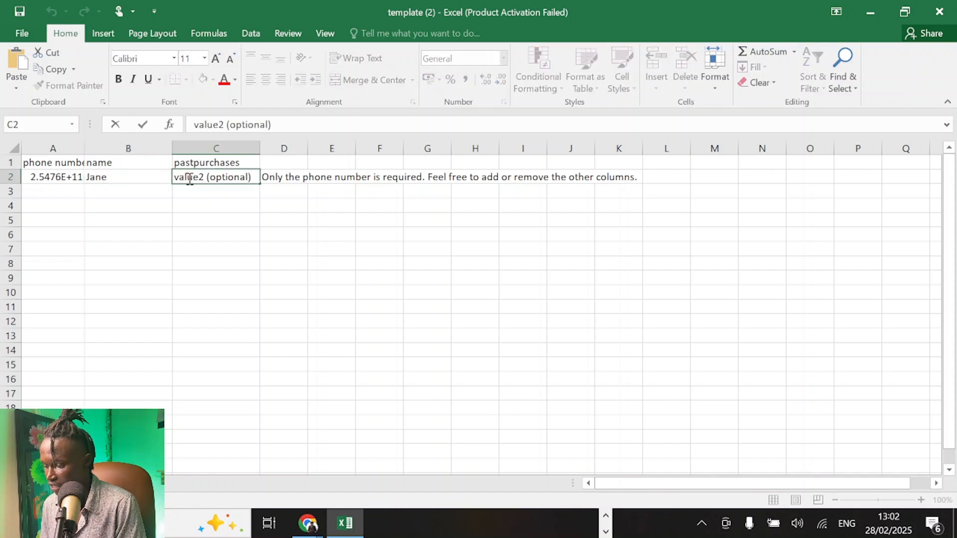
key(Delete)
key(Delete)
key(Delete)
key(Delete)
key(Delete)
key(Delete)
key(Delete)
key(Delete)
key(Delete)
key(Delete)
key(Delete)
key(Delete)
key(Delete)
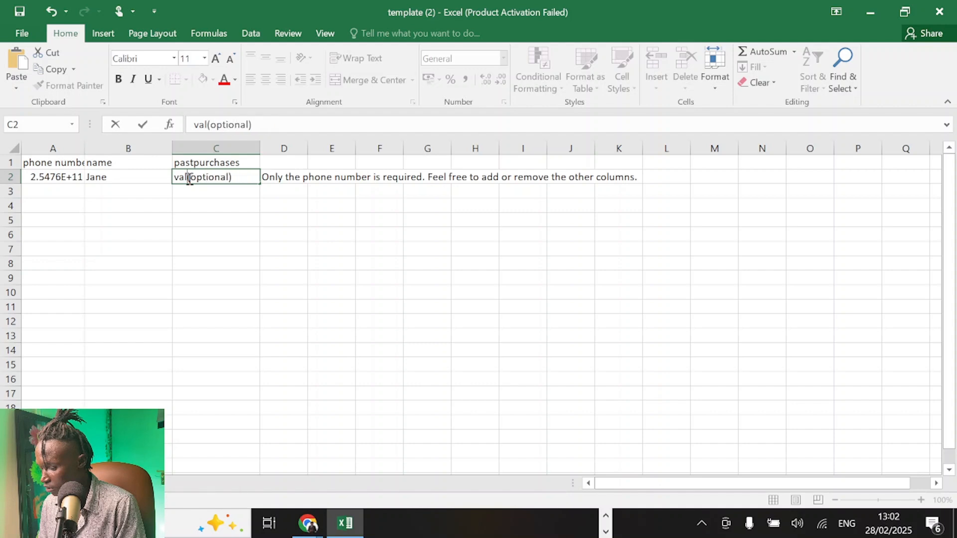
key(BackSpace)
key(BackSpace)
key(BackSpace)
text(John bought o)
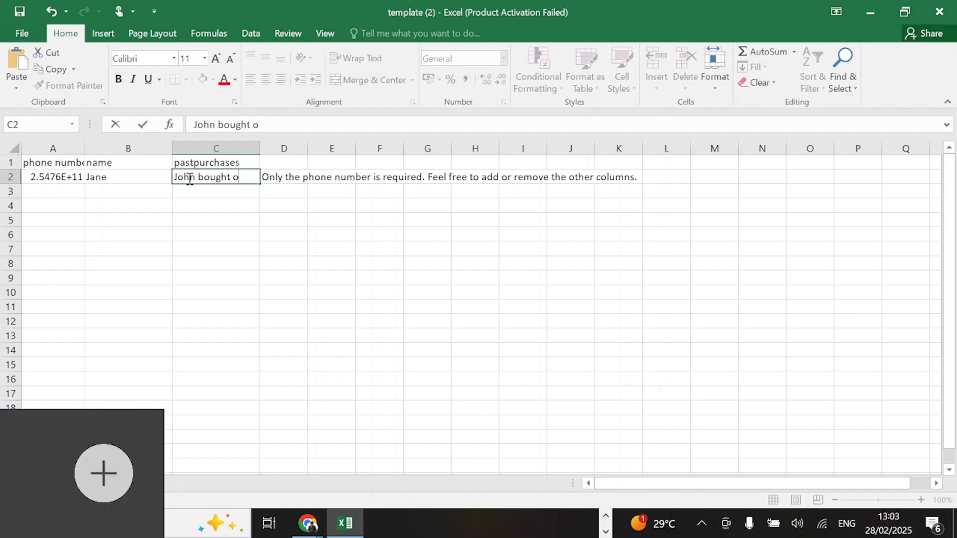
text(ur AI Cha)
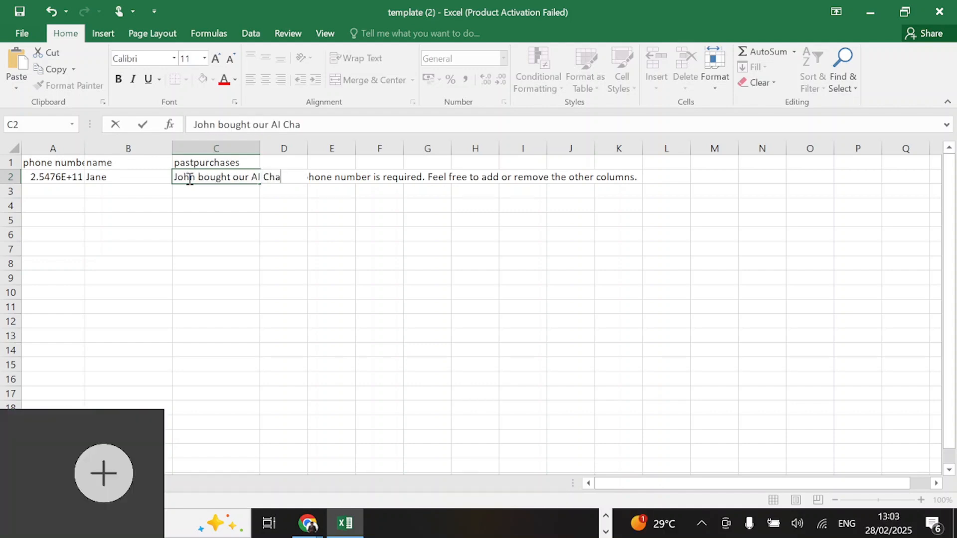
text(tbot services, as well as our)
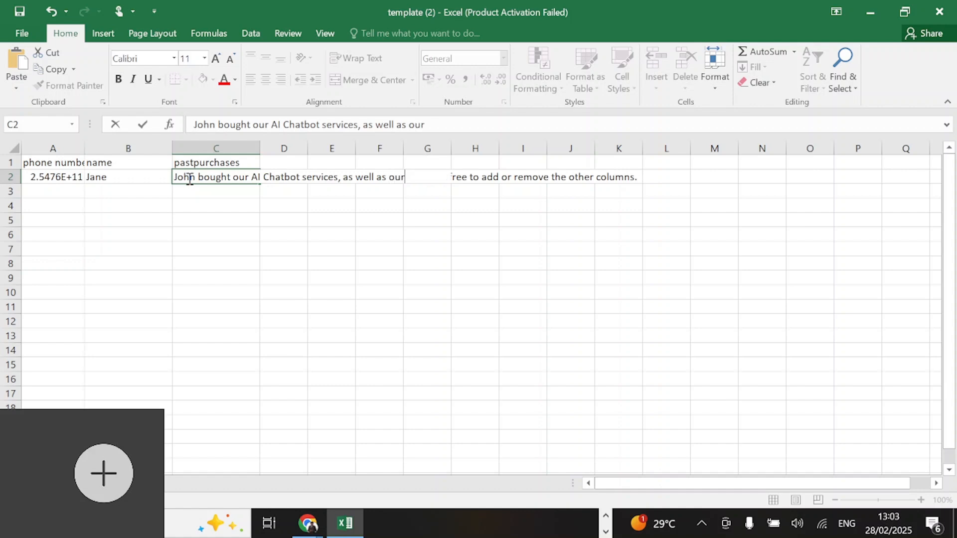
text( websdite development servic)
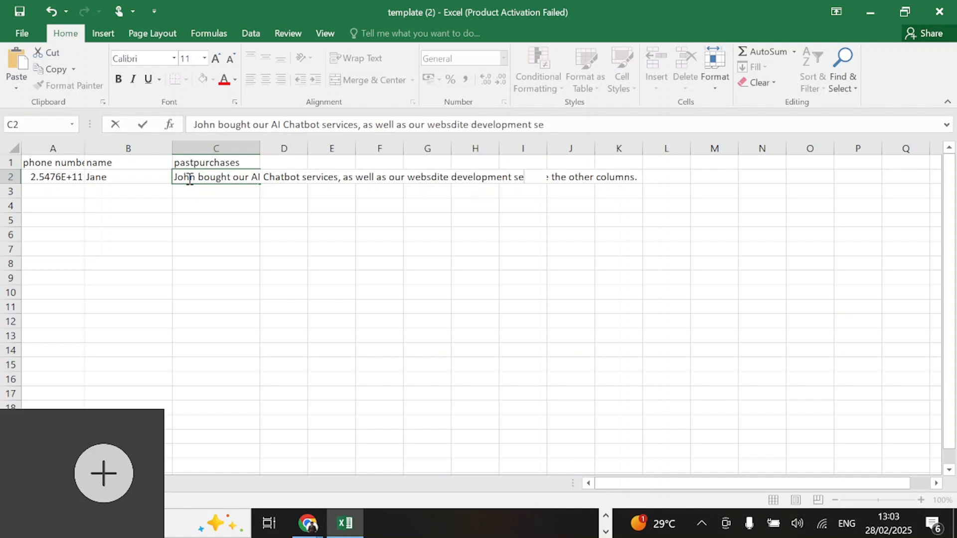
key(Return)
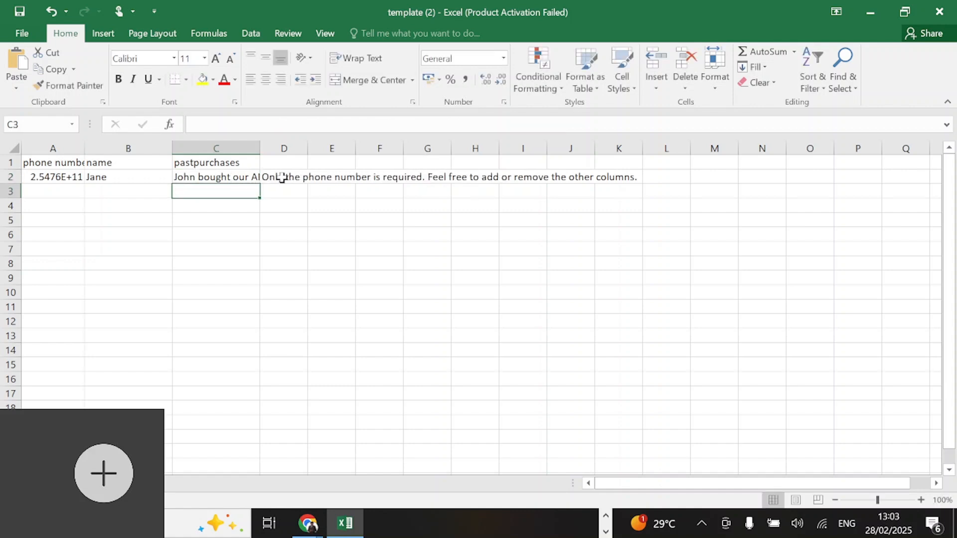
Step: Delete the instruction note beside the first recipient row
click(280, 178)
key(Delete)
click(281, 223)
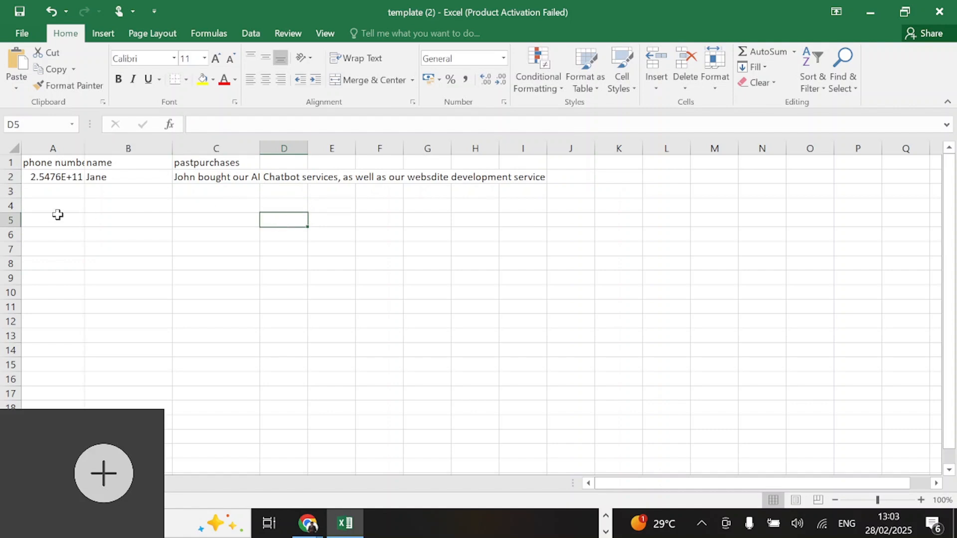
Step: Save the edited recipients CSV file
scroll(83, 306, down, 20)
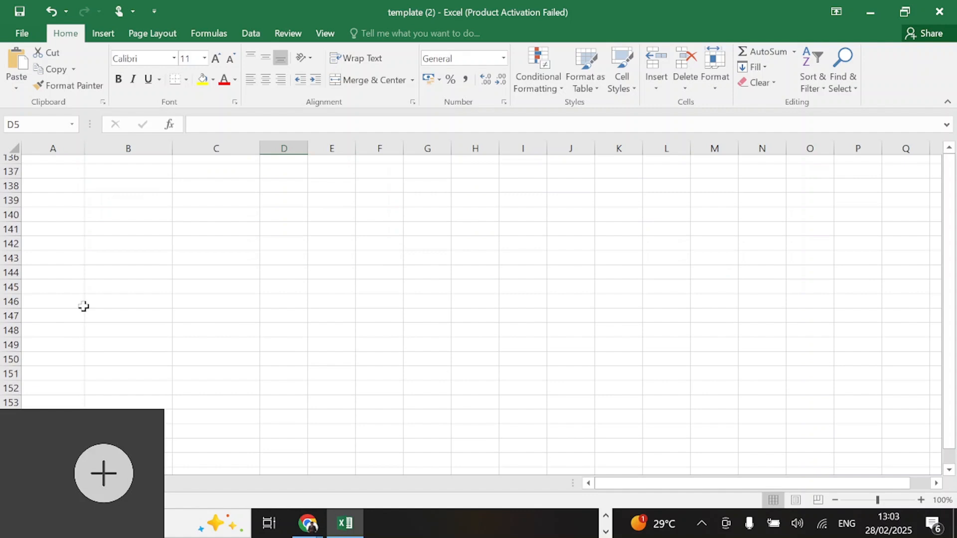
scroll(83, 306, up, 20)
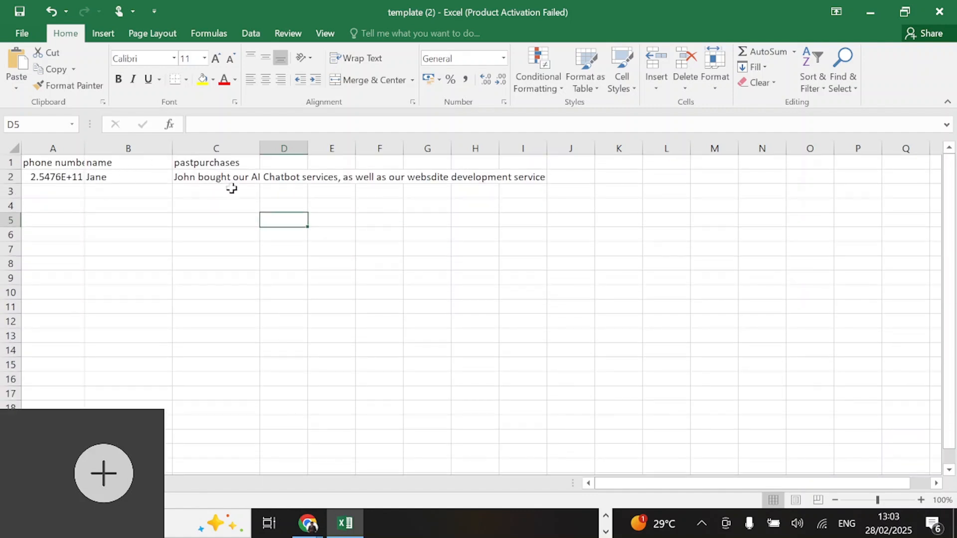
scroll(471, 314, down, 1)
scroll(470, 314, up, 1)
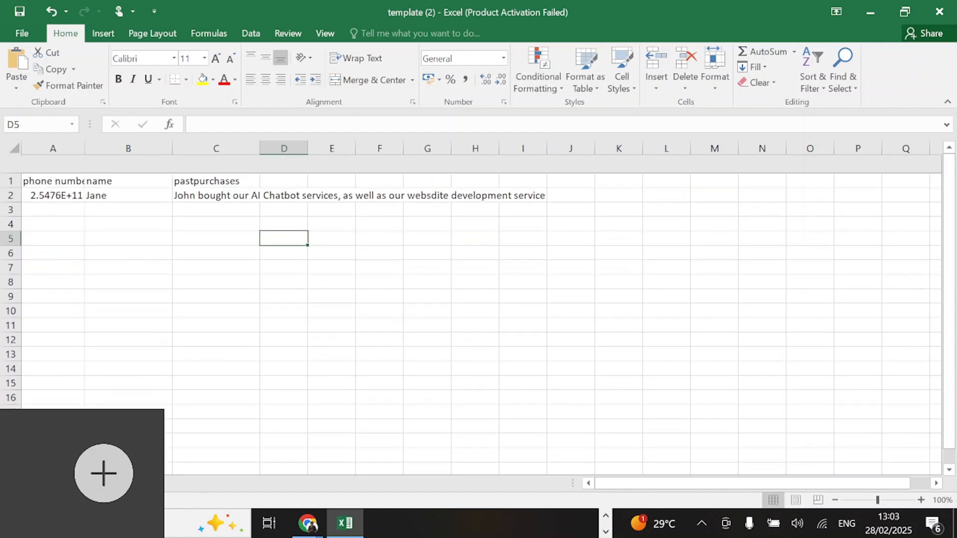
click(82, 349)
key(ctrl+s)
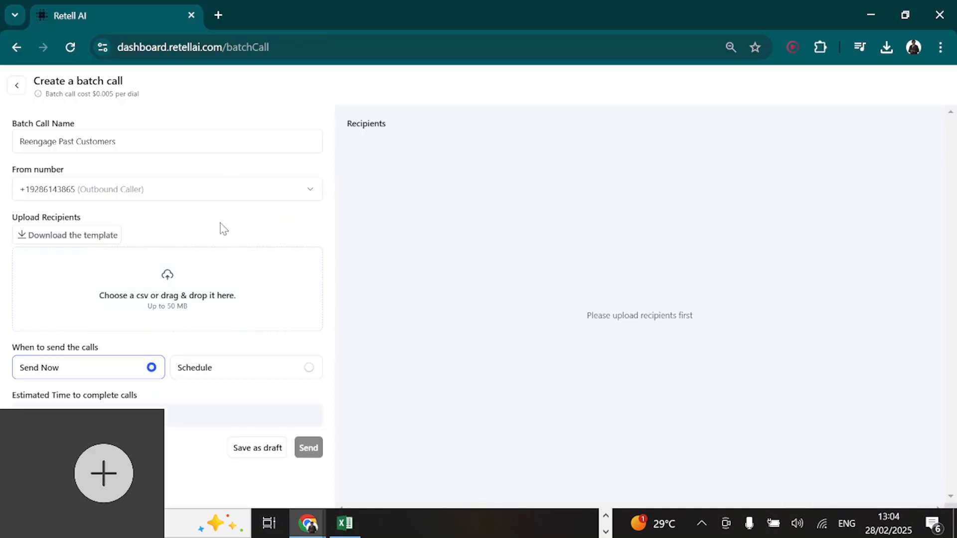
Step: Upload the saved recipients.csv as the batch call's recipient list and keep the calls set to Send Now
click(131, 277)
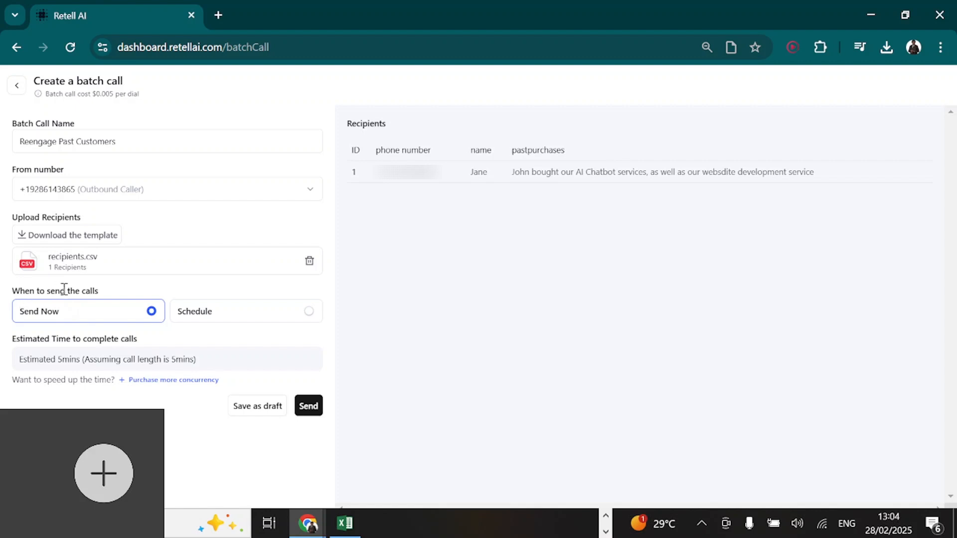
click(214, 323)
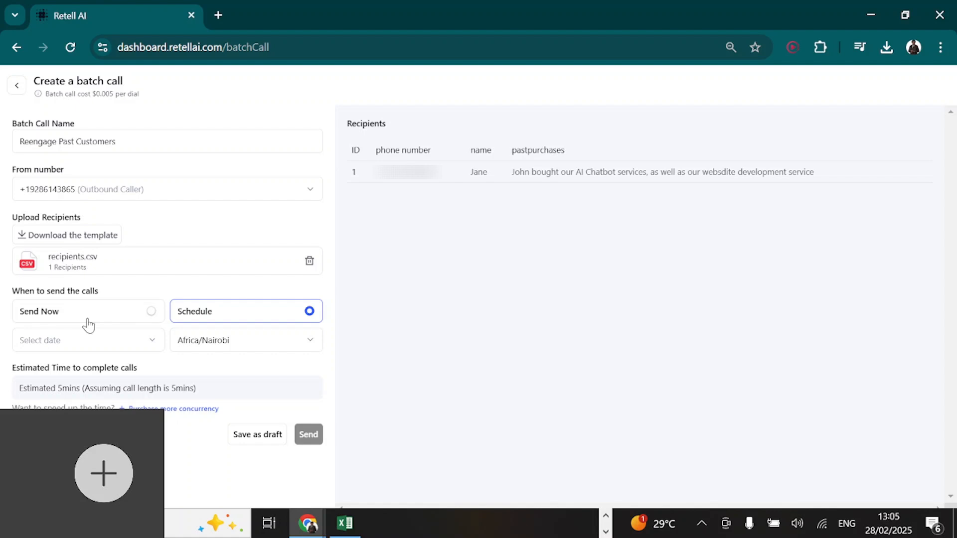
click(54, 320)
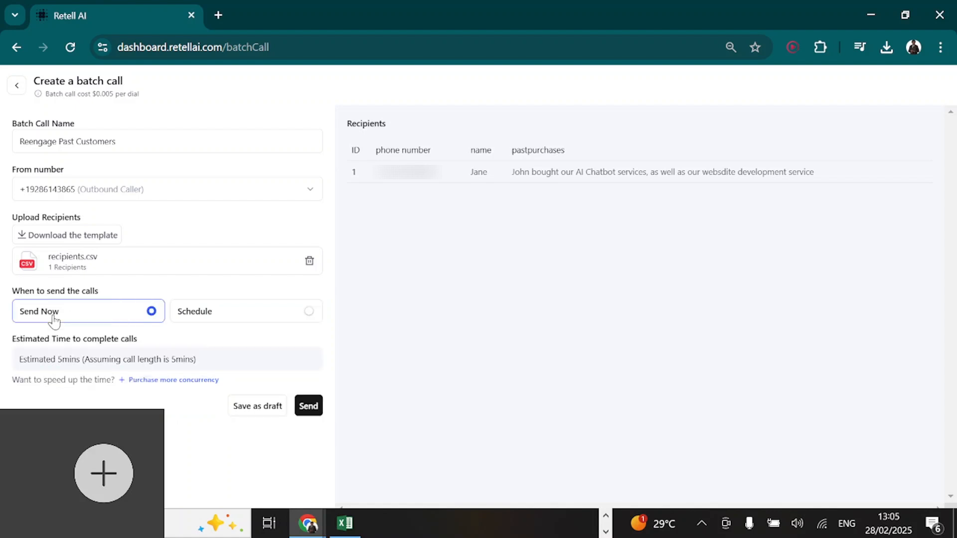